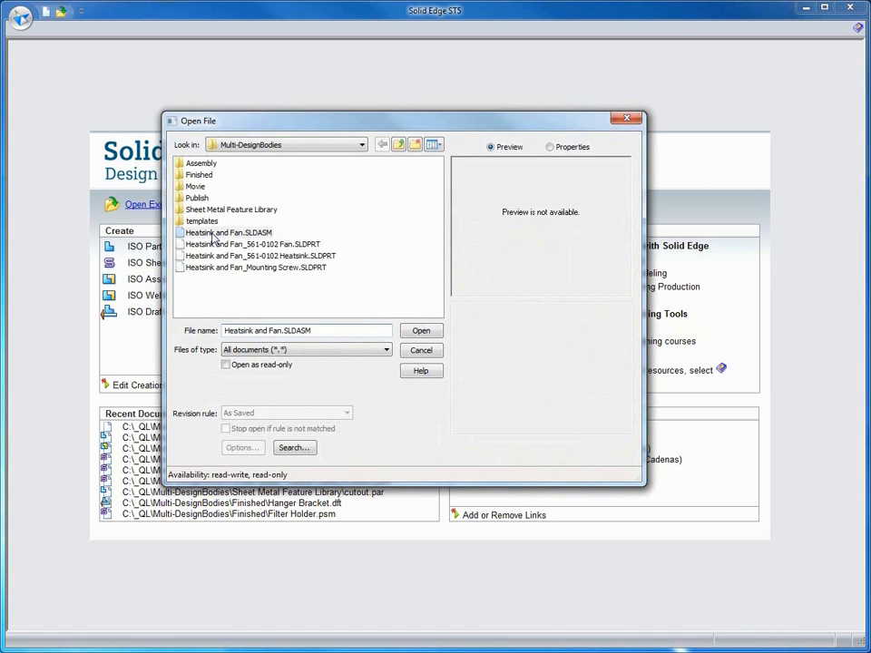
# Open the assembly Heatsink and Fan.SLDASM with the iso part.par template and accept importing it into a part document
pyautogui.doubleClick(213, 234)
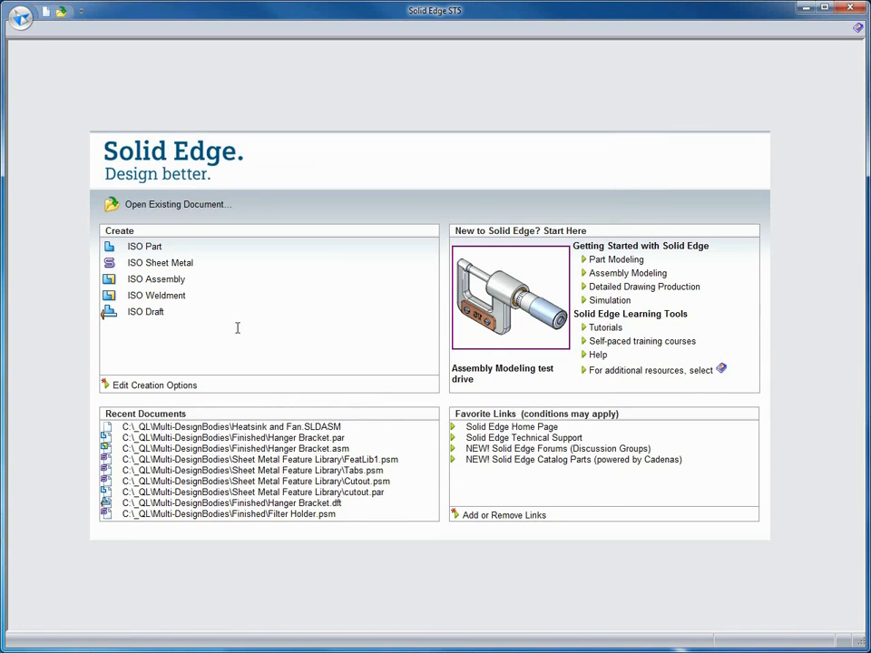
pyautogui.click(186, 205)
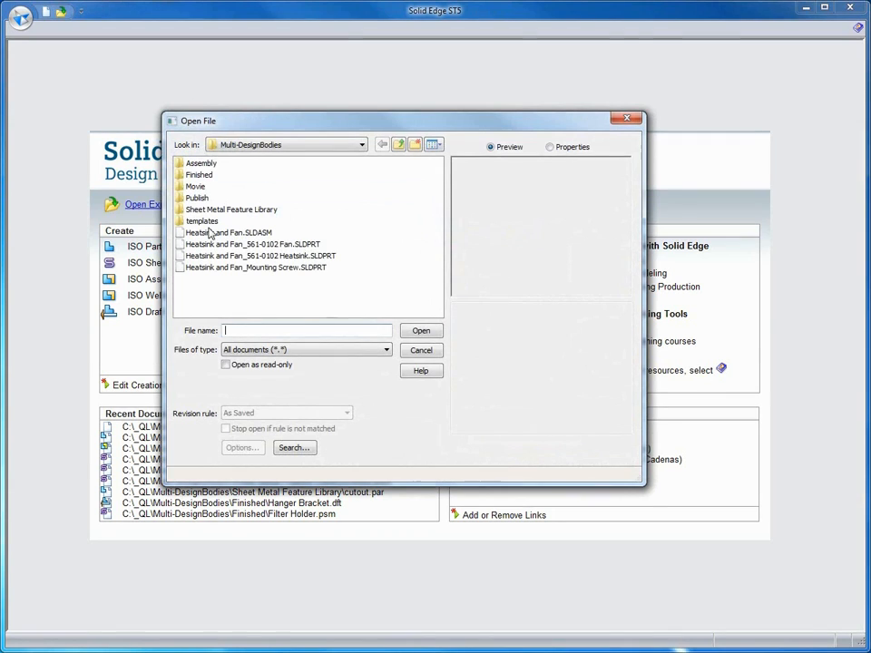
pyautogui.click(209, 233)
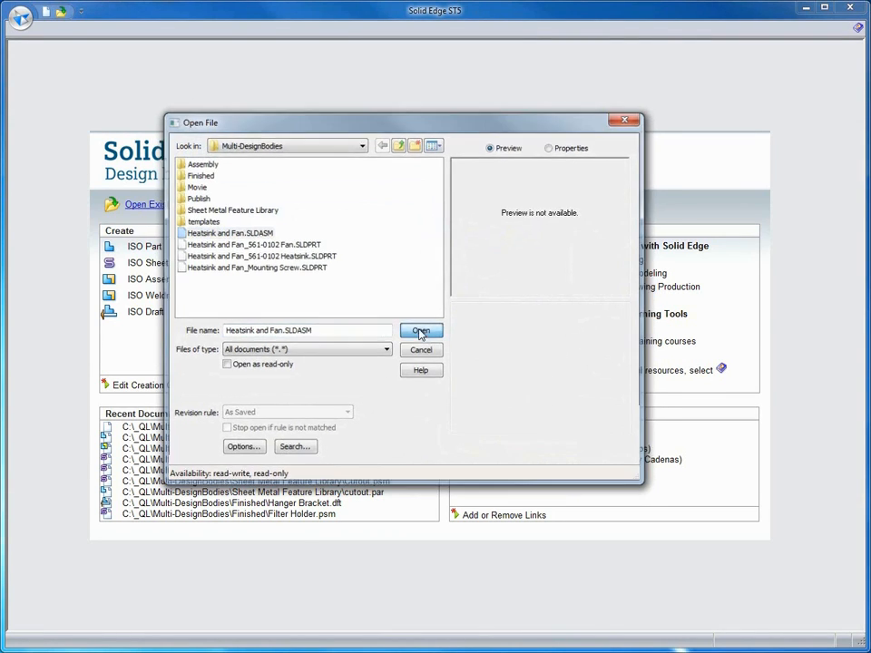
pyautogui.click(421, 332)
pyautogui.click(263, 326)
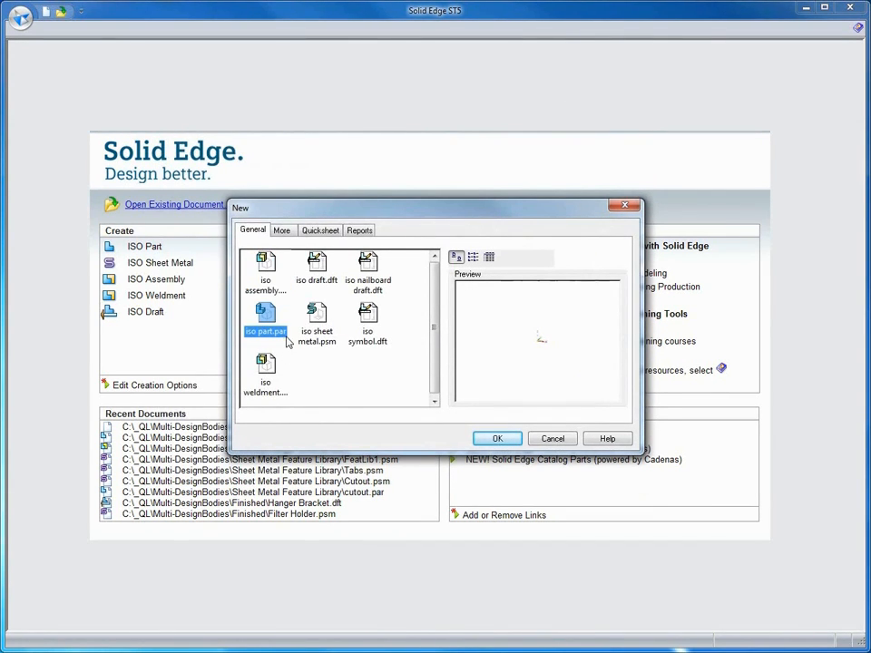
pyautogui.click(500, 439)
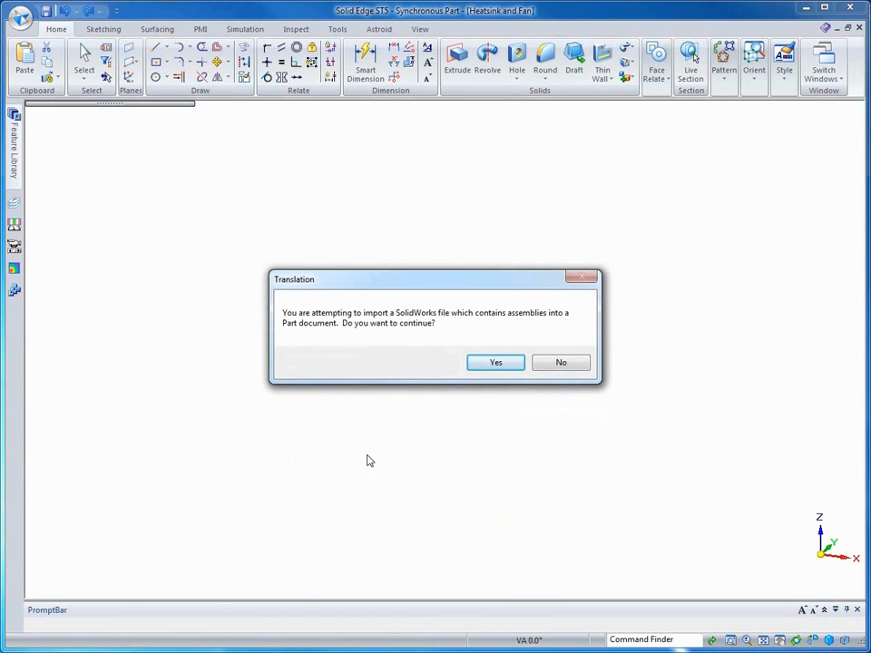
pyautogui.click(495, 362)
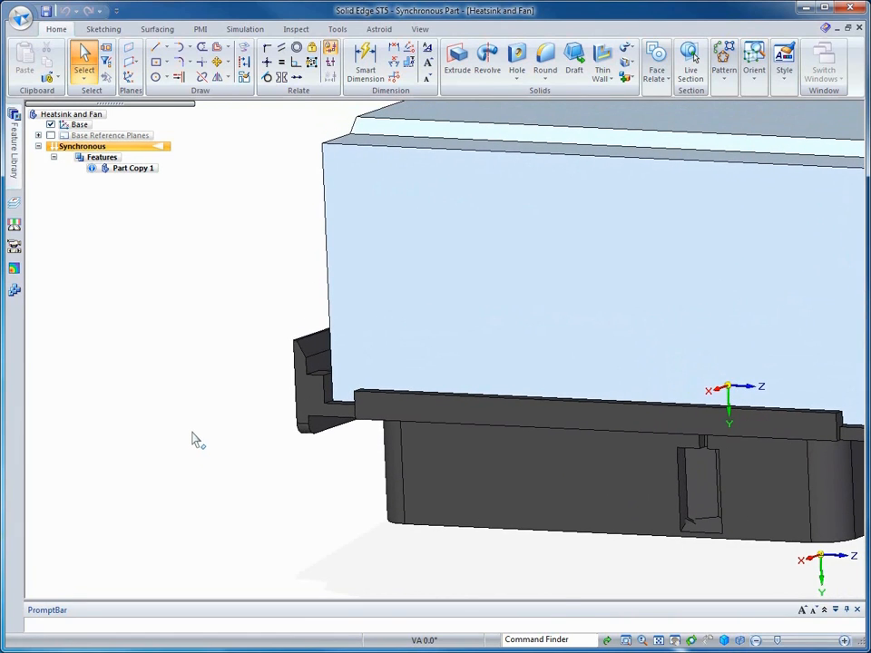
# Add a sheet metal body named Hanger Bracket, naming the initial body Heatsink
pyautogui.click(626, 77)
pyautogui.click(650, 94)
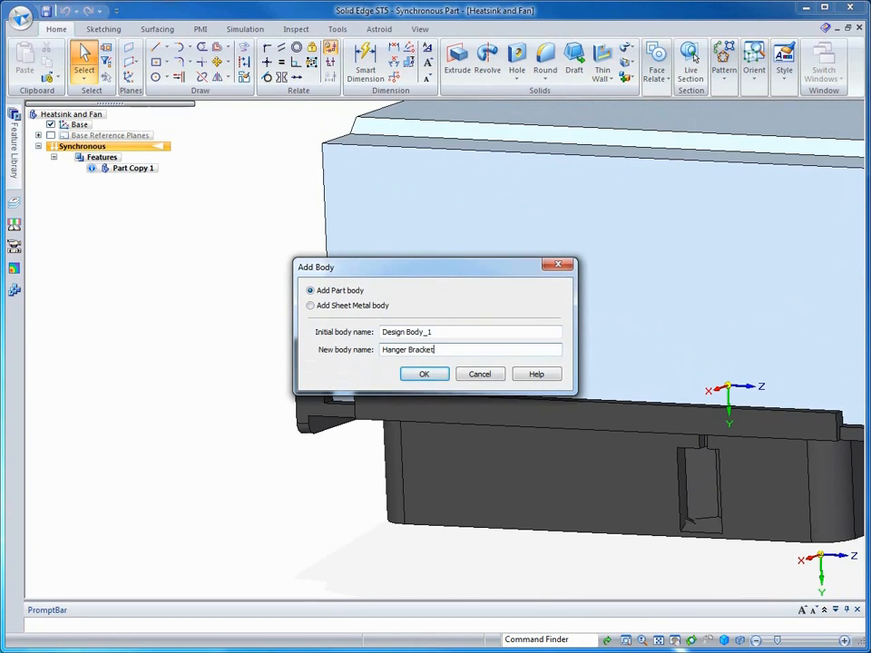
pyautogui.moveTo(449, 333); pyautogui.dragTo(370, 326)
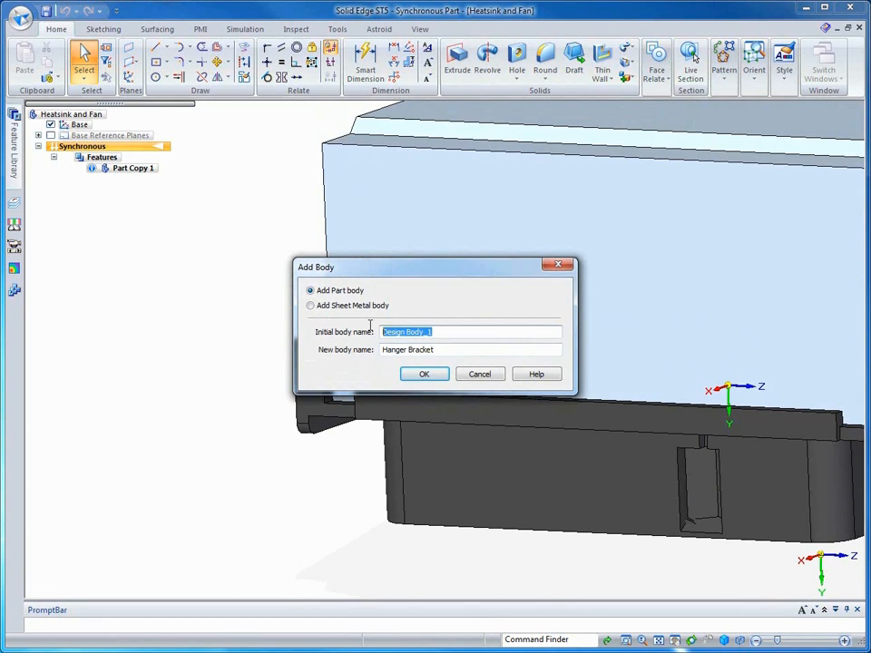
pyautogui.write('Heatsink')
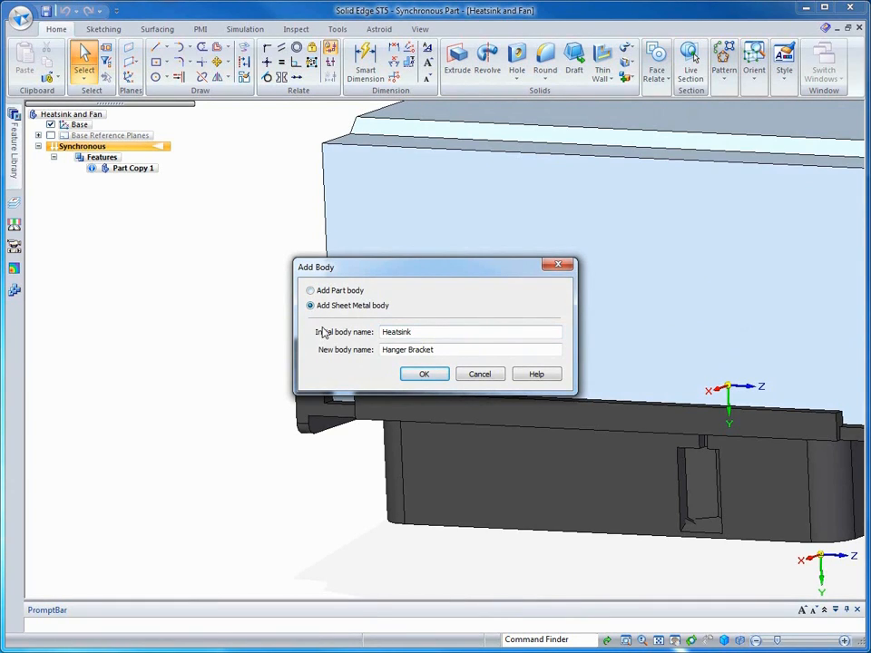
pyautogui.click(426, 380)
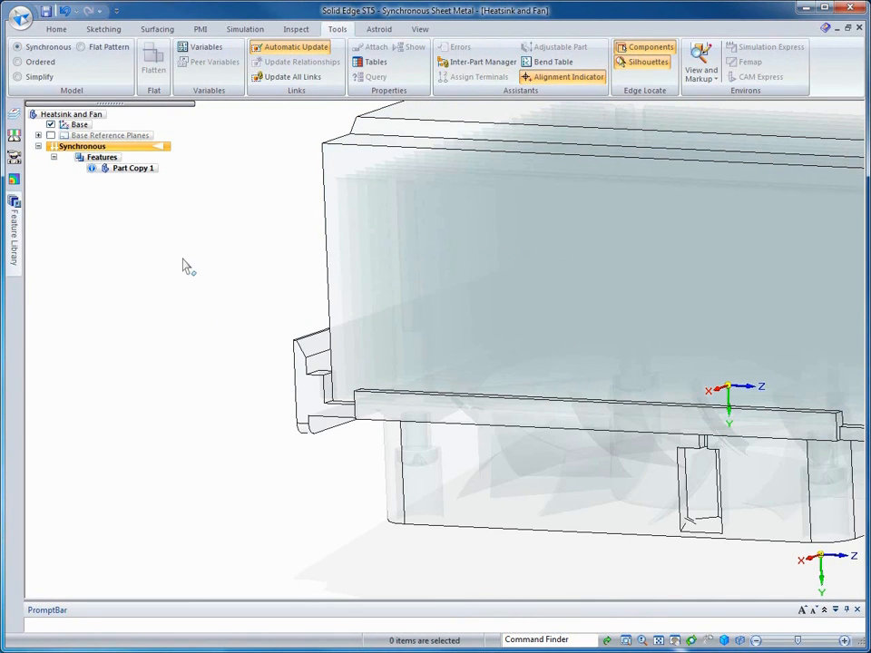
# Choose Stainless steel as the material for the new sheet metal body in the material table
pyautogui.click(20, 16)
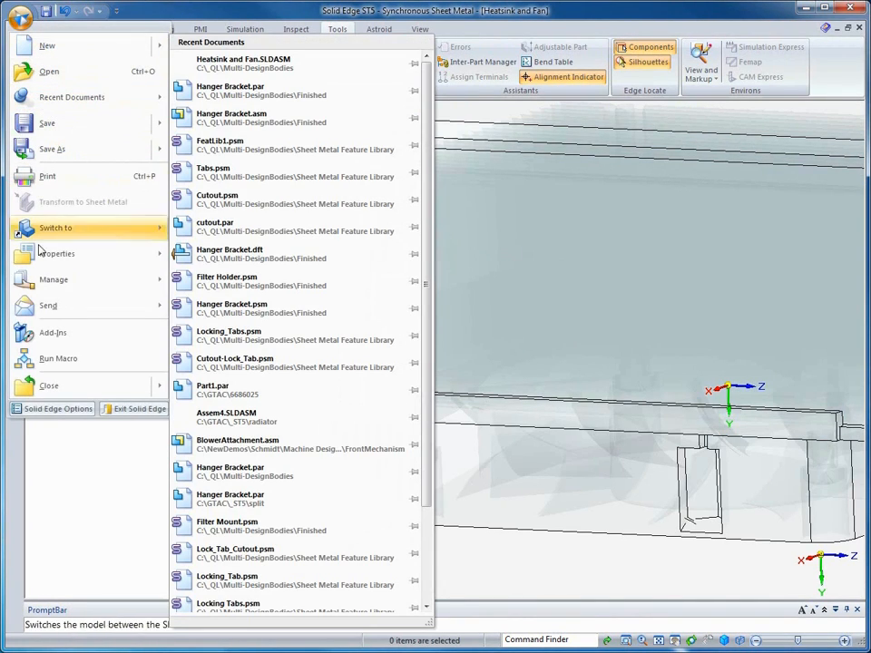
pyautogui.moveTo(58, 255)
pyautogui.click(221, 78)
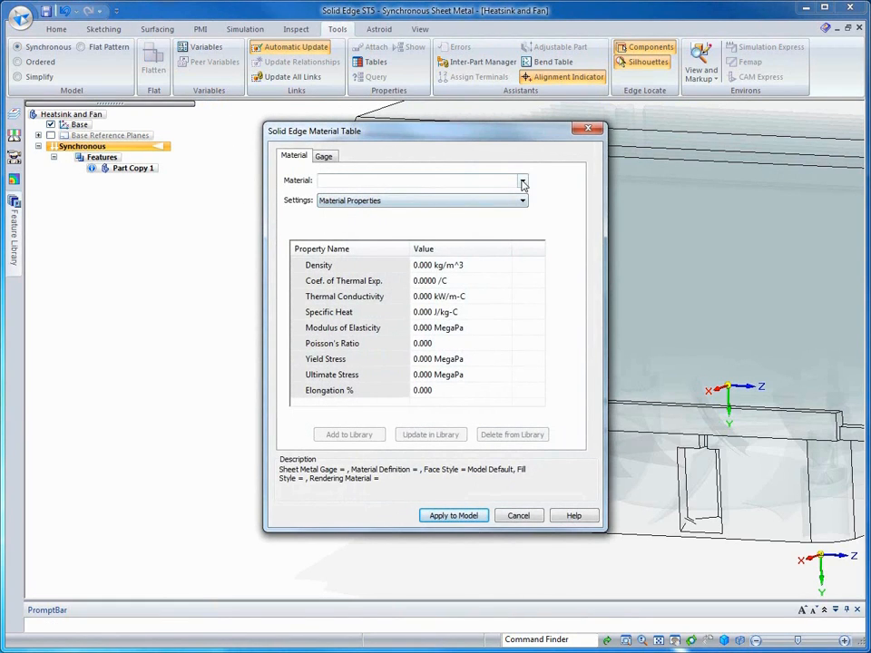
pyautogui.click(523, 182)
pyautogui.write('s')
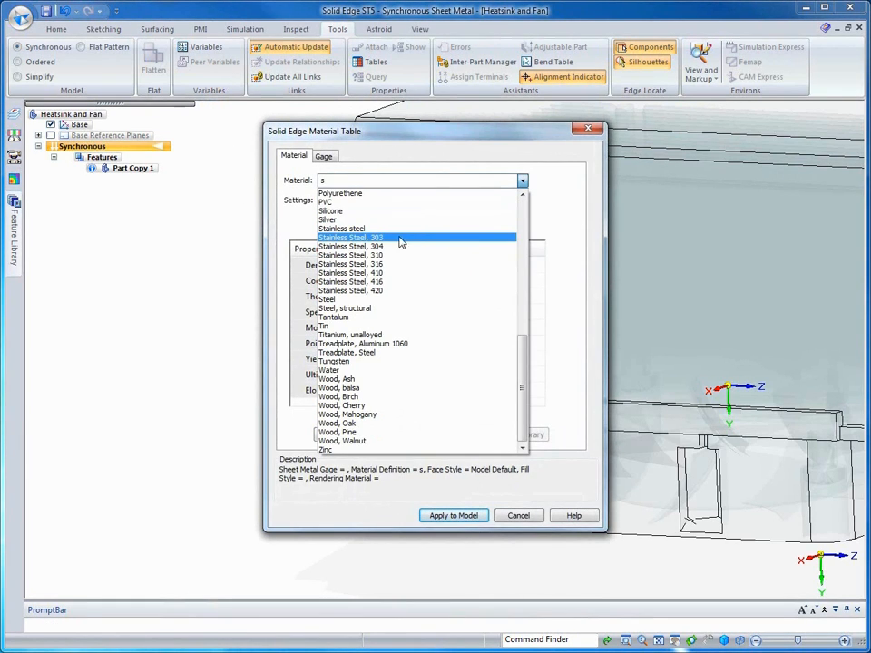
pyautogui.click(361, 231)
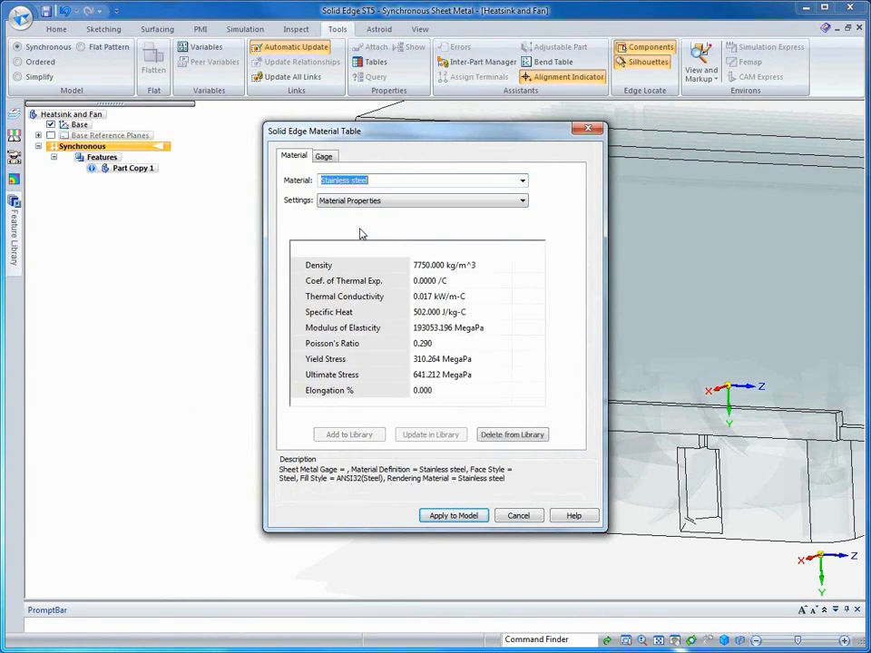
# Set the sheet metal gage to 22 gage and apply the material settings to the model
pyautogui.click(324, 157)
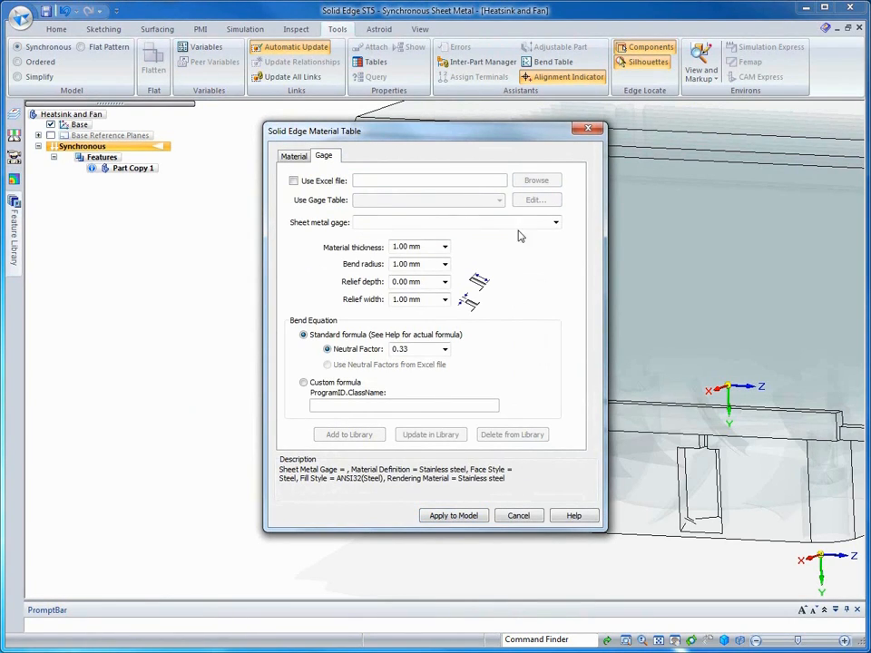
pyautogui.click(556, 224)
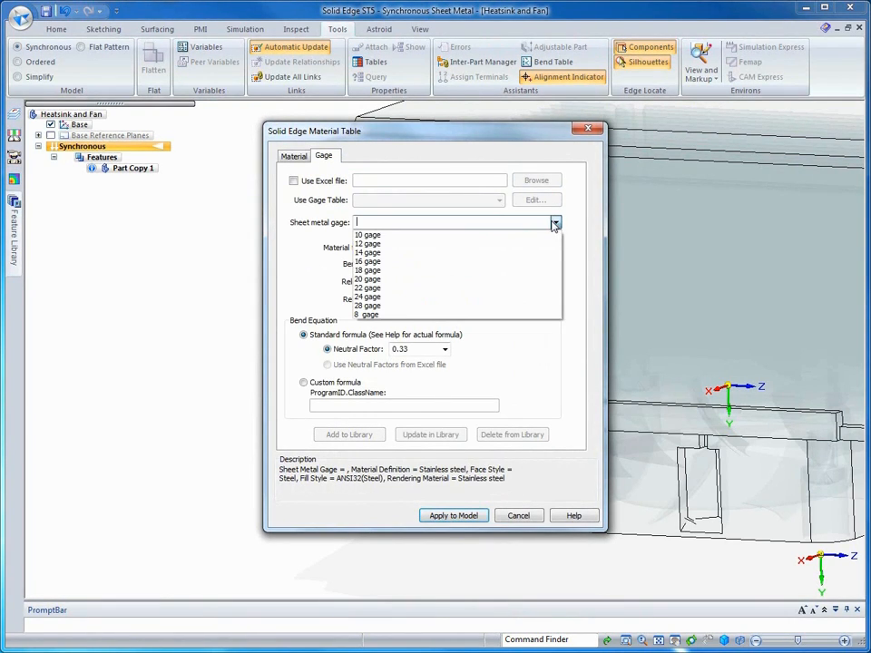
pyautogui.click(380, 290)
pyautogui.click(444, 519)
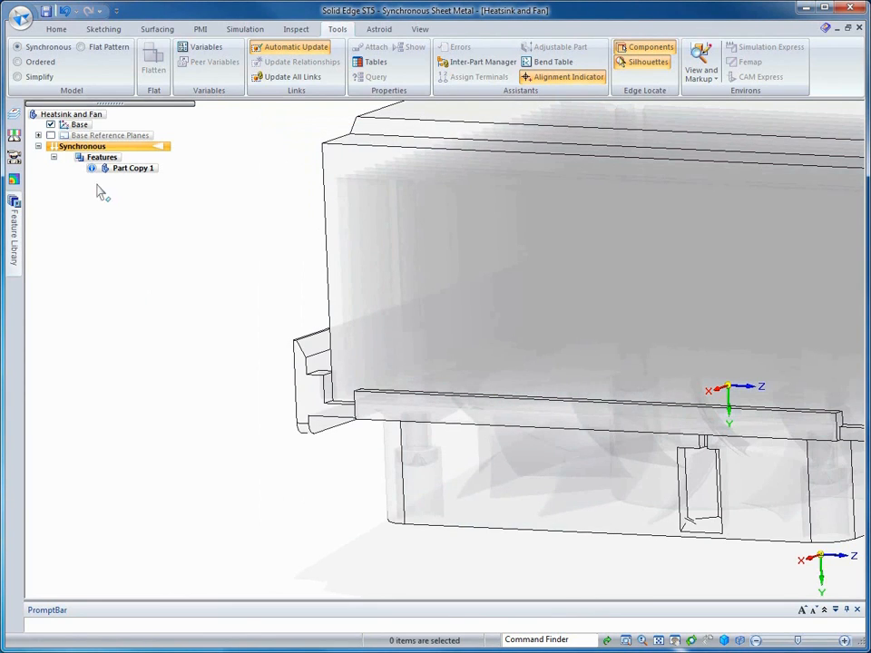
# Create a reference plane coincident with the outer face at the fan's clip end and move it 2 mm toward the heatsink
pyautogui.click(56, 29)
pyautogui.click(129, 48)
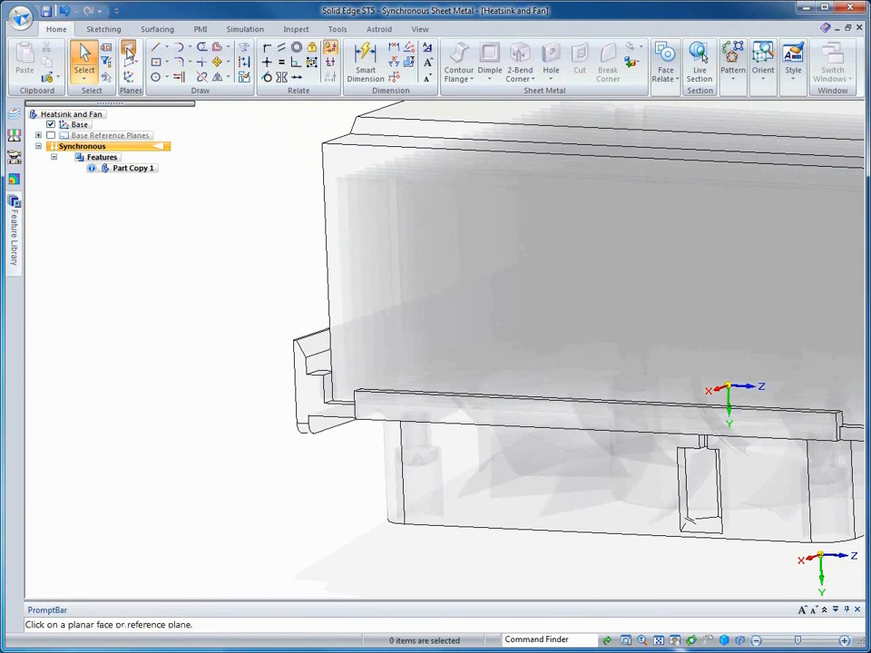
pyautogui.click(324, 443)
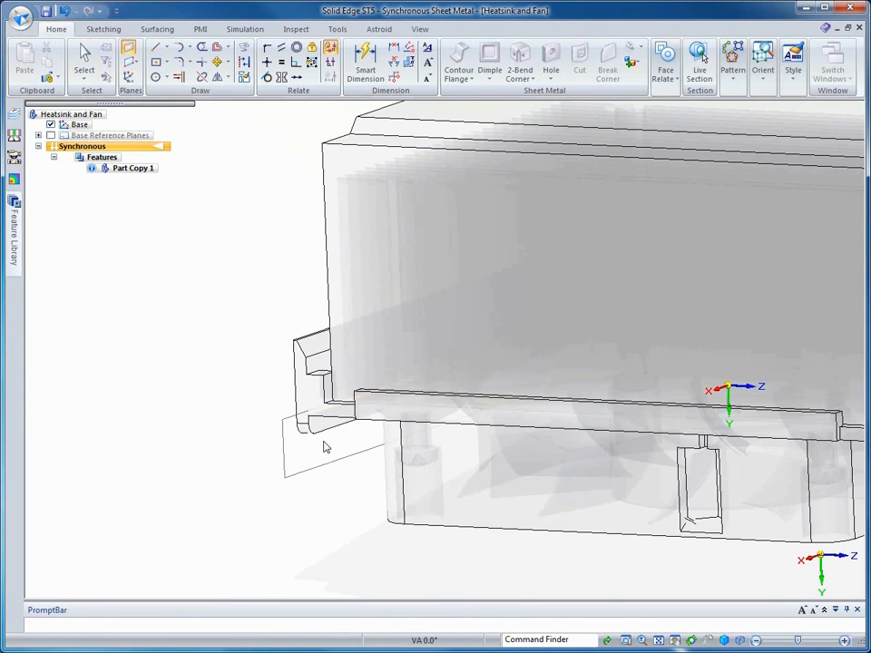
pyautogui.click(467, 398)
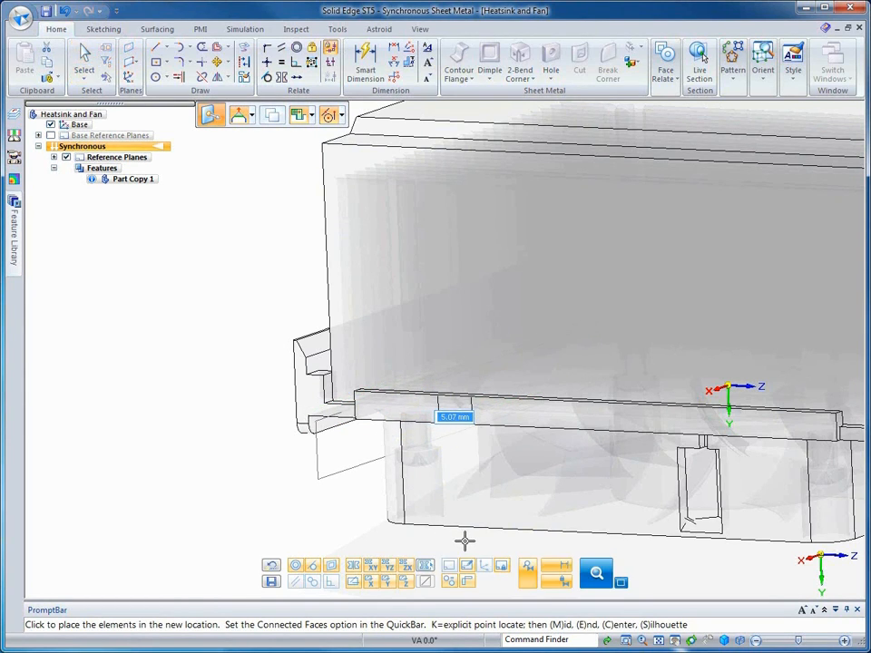
pyautogui.write('2')
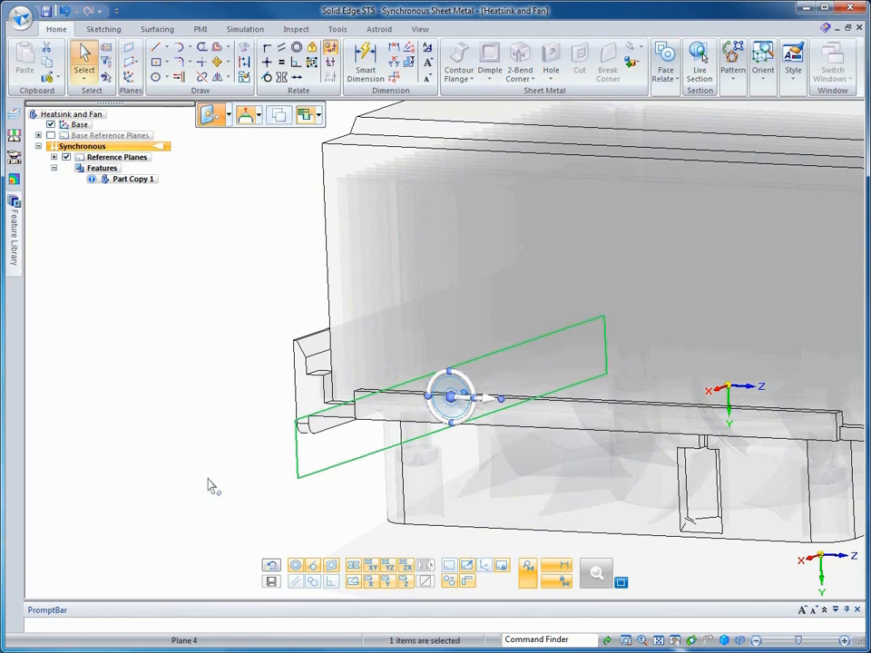
pyautogui.click(119, 407)
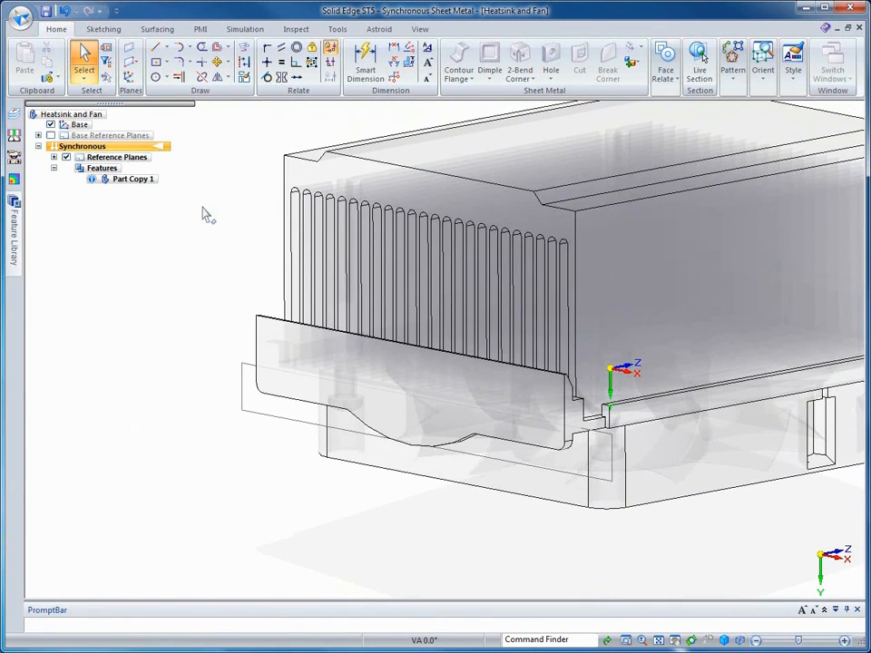
# Sketch an open U-shaped profile around the heatsink on the new reference plane, with vertical legs about 37 mm long
pyautogui.click(156, 47)
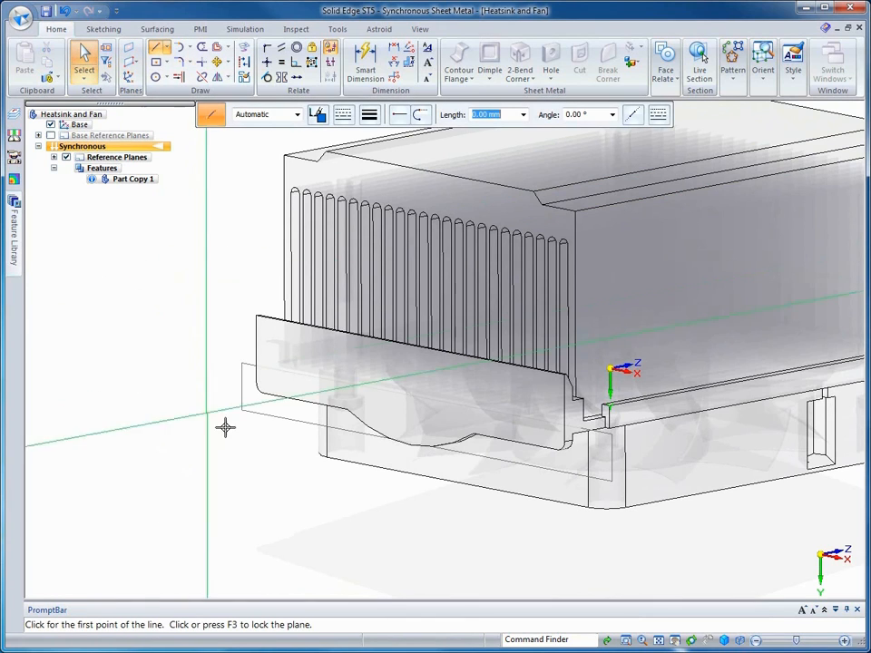
pyautogui.press('F3')
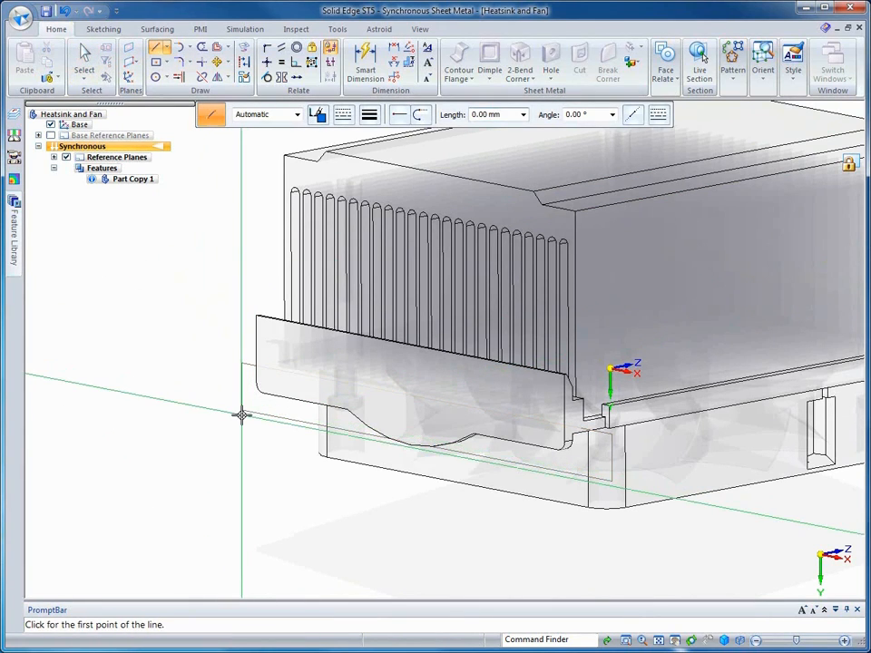
pyautogui.hotkey('ctrl', 'h')
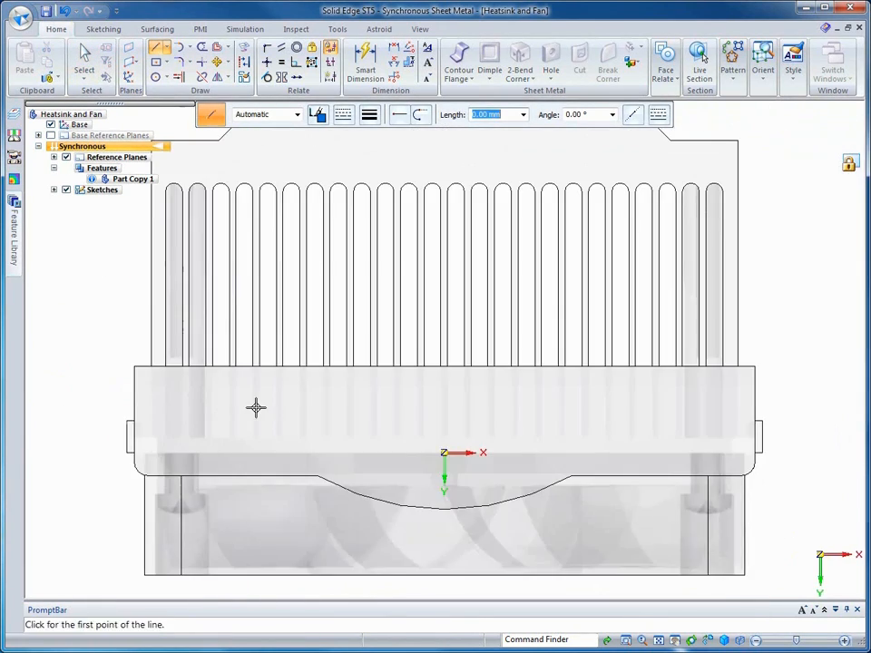
pyautogui.scroll(-2, 303, 404)
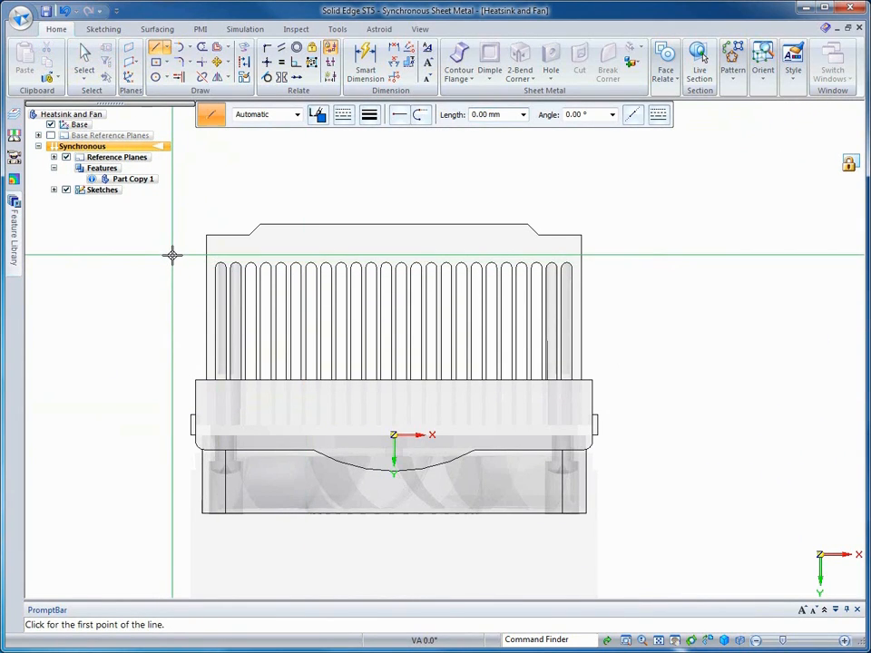
pyautogui.click(172, 255)
pyautogui.click(172, 453)
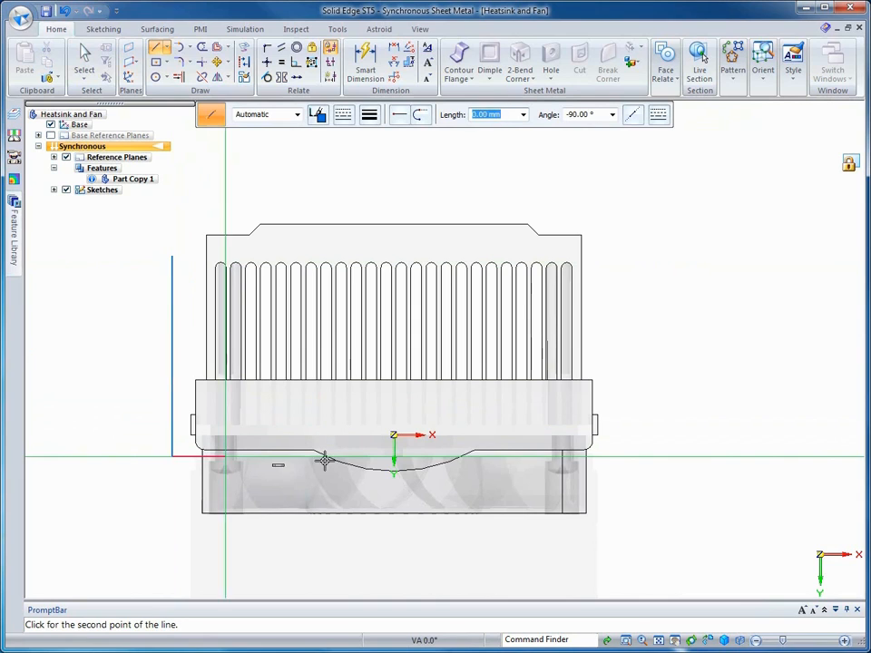
pyautogui.click(614, 451)
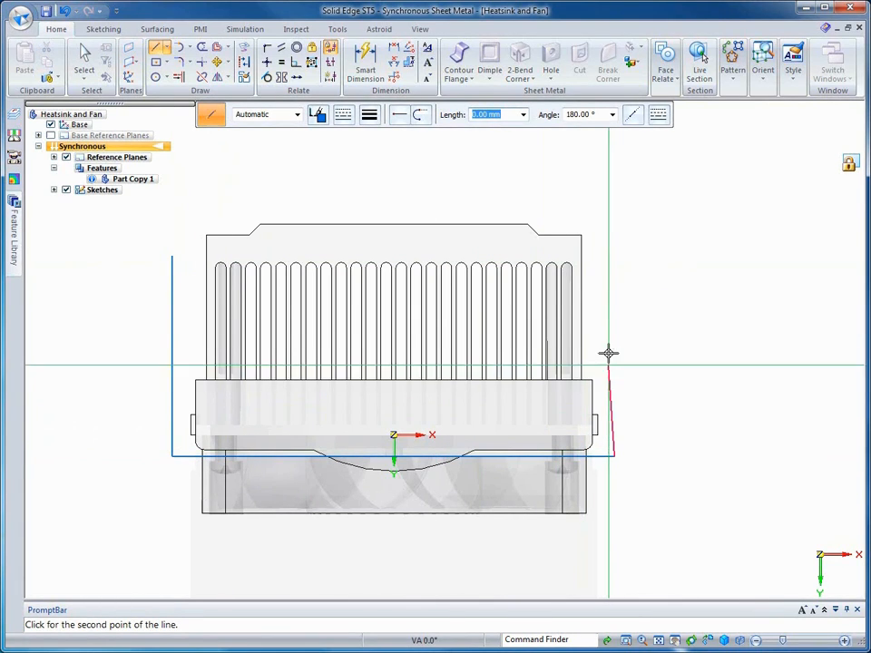
pyautogui.click(614, 257)
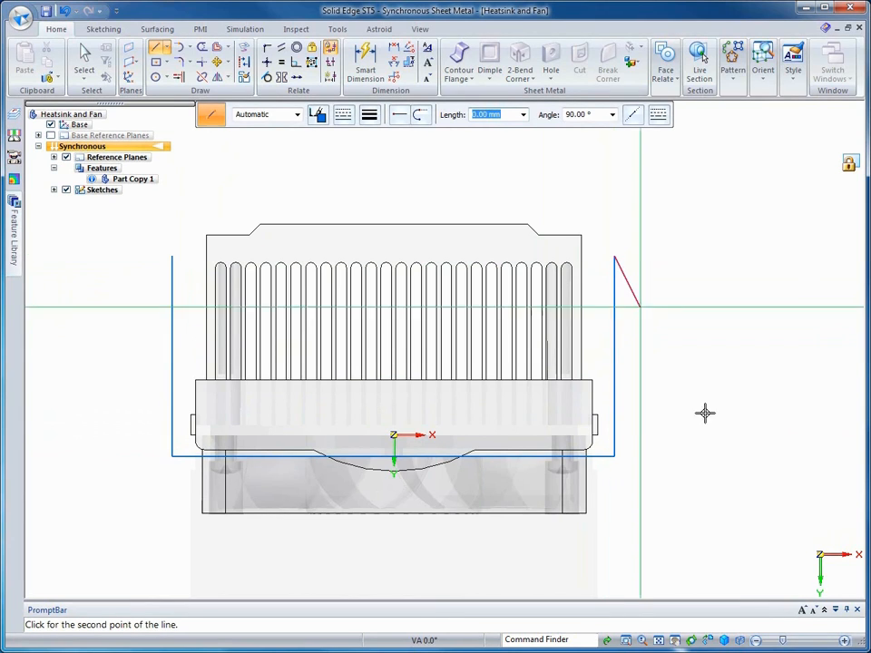
pyautogui.press('Escape')
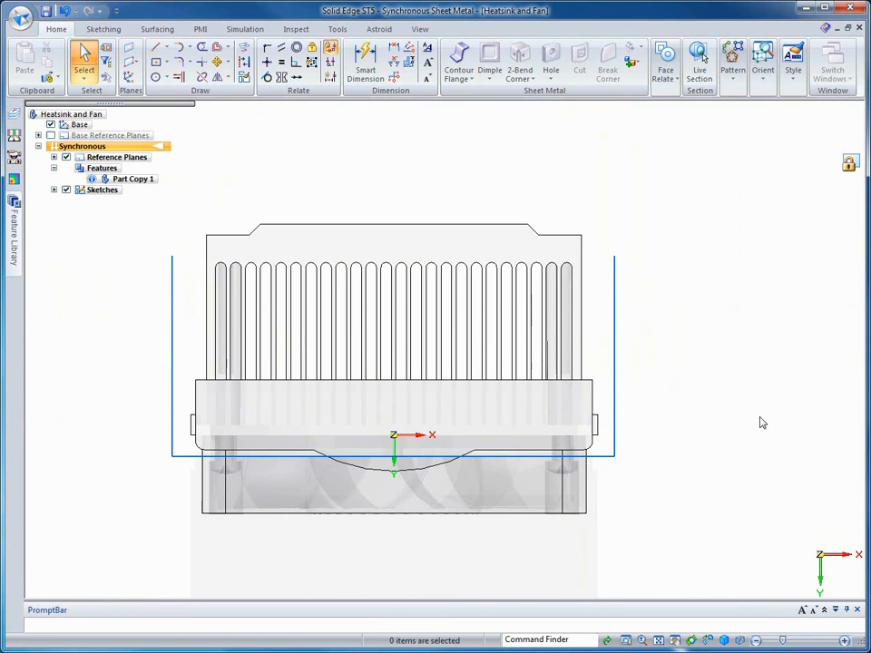
# Dimension the gap between the profile's right leg and the heatsink's right side, and set it to 4 mm
pyautogui.moveTo(759, 416); pyautogui.dragTo(718, 424, button='right')
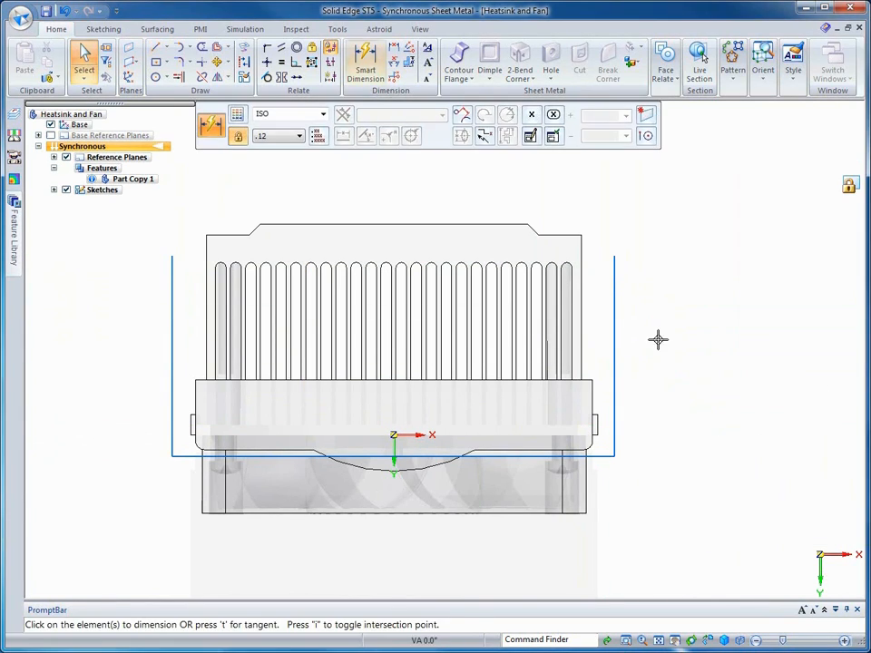
pyautogui.click(613, 276)
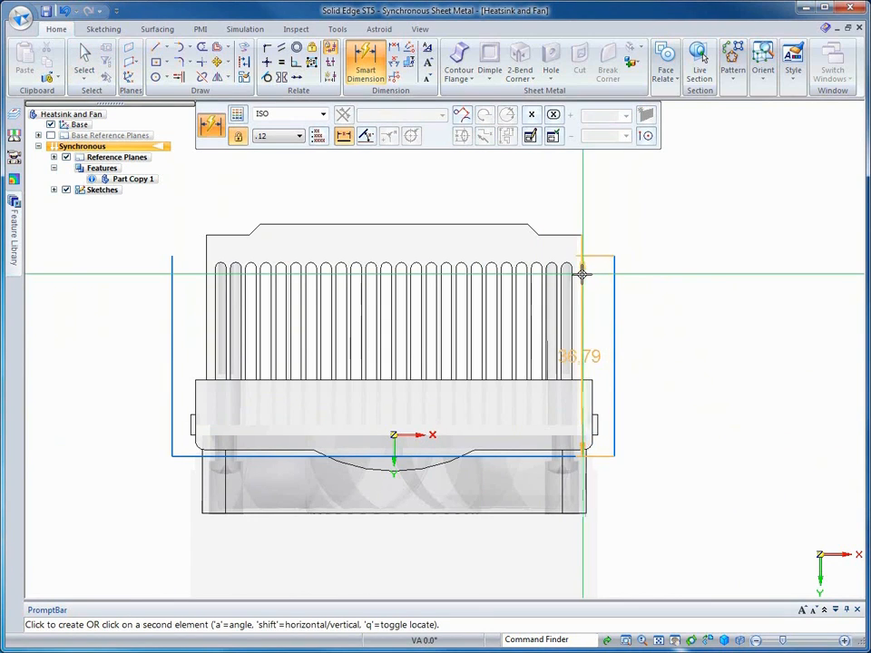
pyautogui.click(581, 273)
pyautogui.click(596, 282)
pyautogui.write('4')
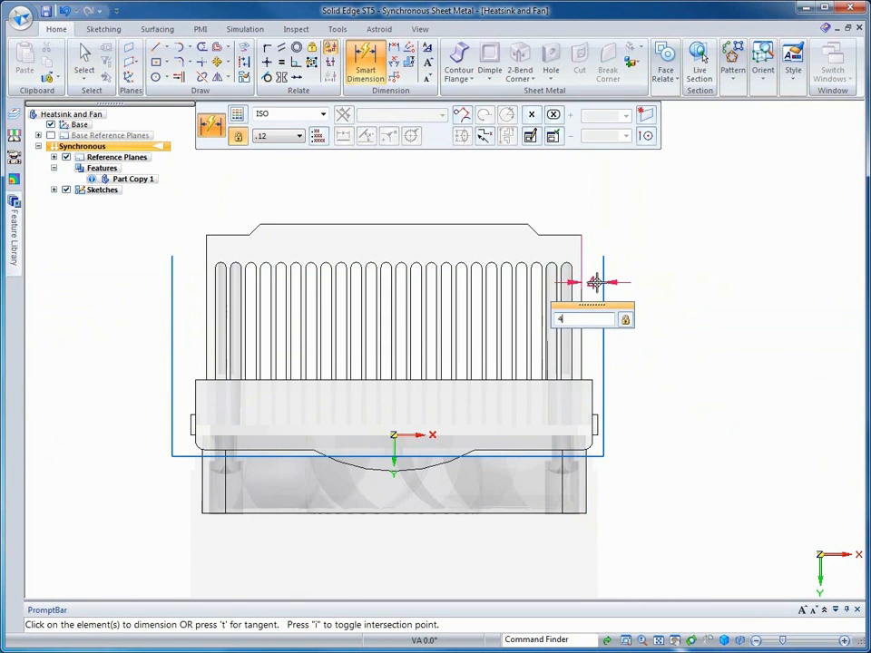
pyautogui.press('Return')
# Dimension the gap between the profile's left leg and the heatsink's left side, and set it to 4 mm
pyautogui.click(203, 272)
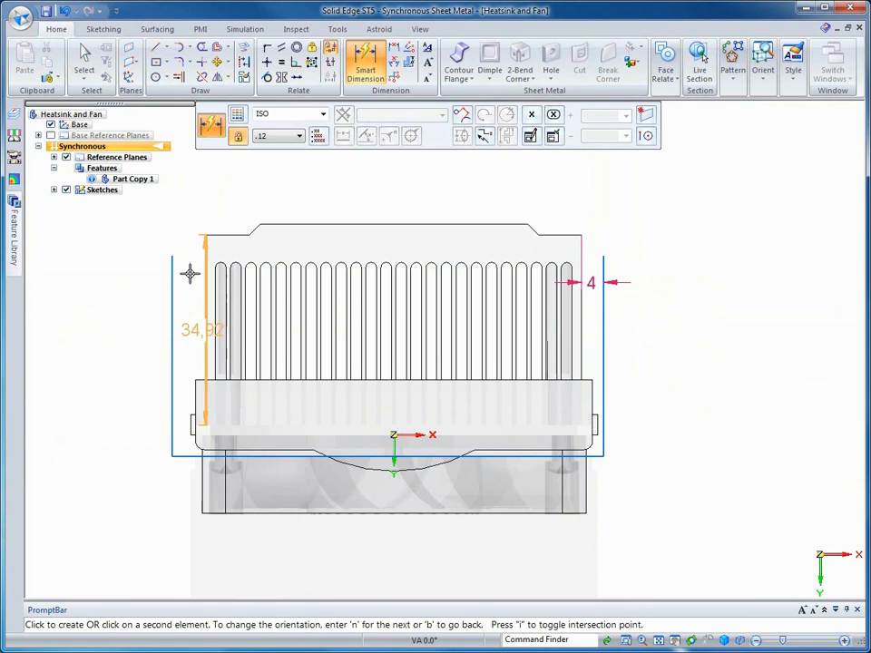
pyautogui.click(180, 276)
pyautogui.click(182, 281)
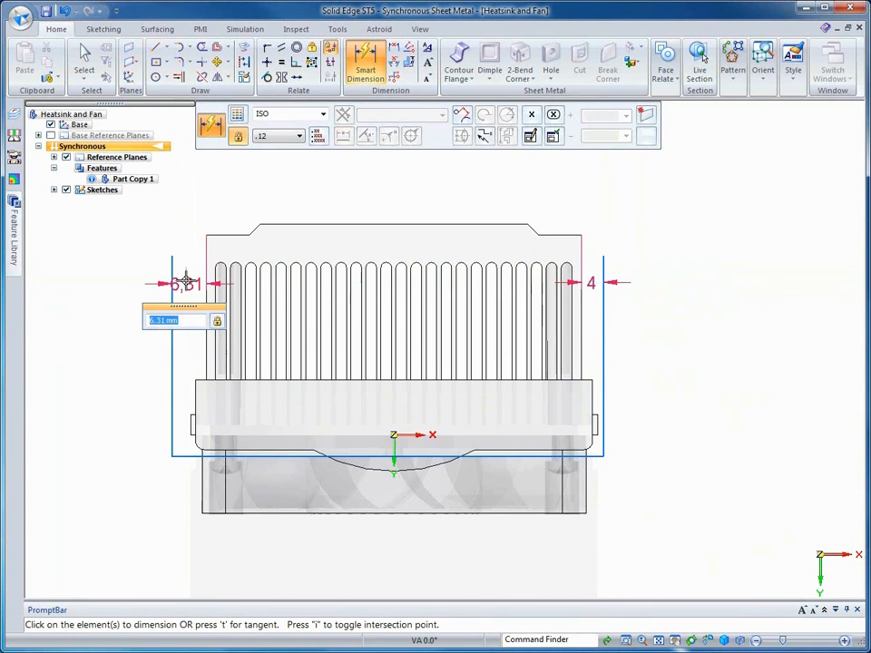
pyautogui.write('4')
pyautogui.press('Return')
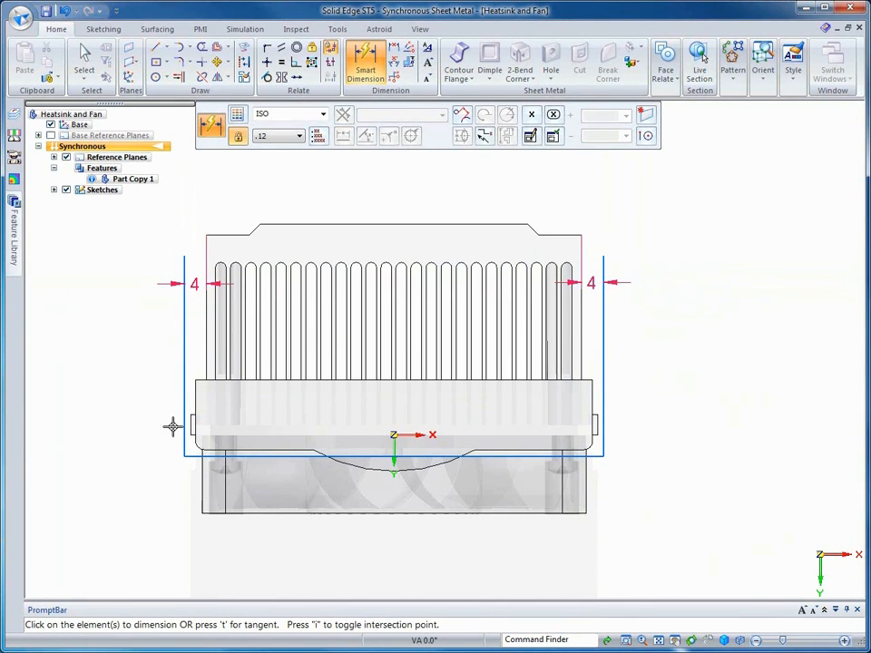
# Dimension the distance from the underside of the heatsink base to the profile's bottom line, and set it to 4 mm
pyautogui.click(192, 457)
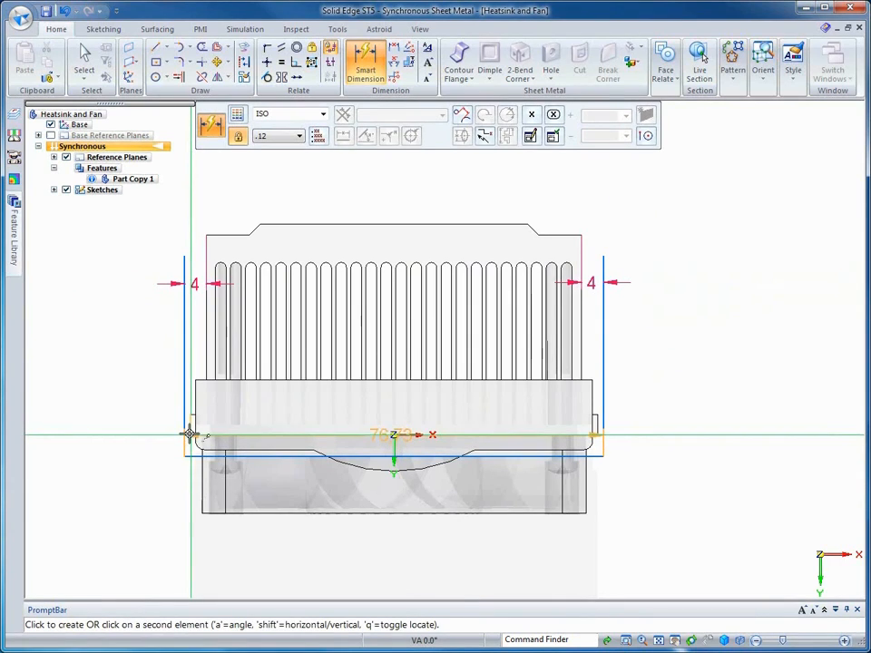
pyautogui.click(188, 434)
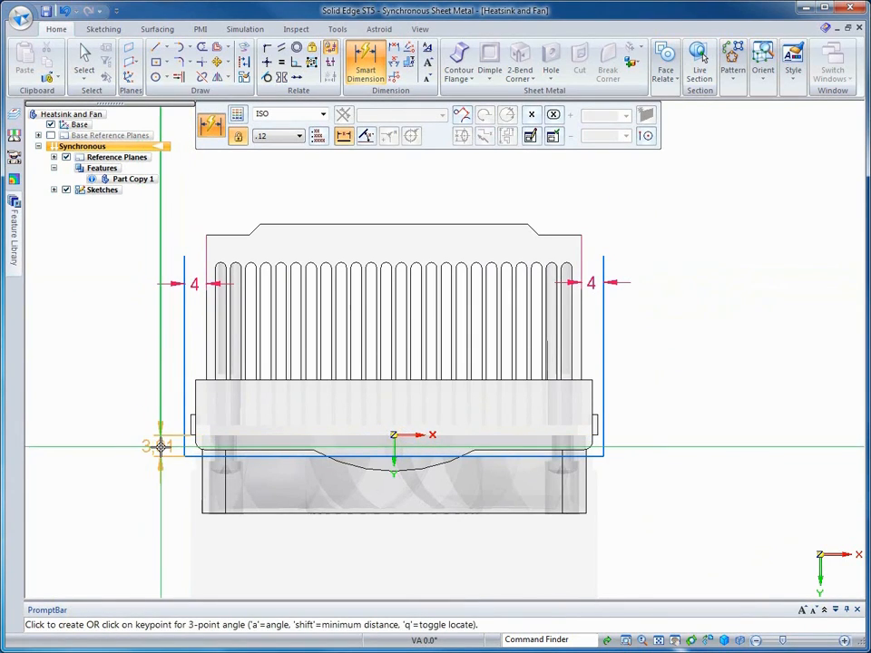
pyautogui.click(160, 445)
pyautogui.write('4')
pyautogui.press('Return')
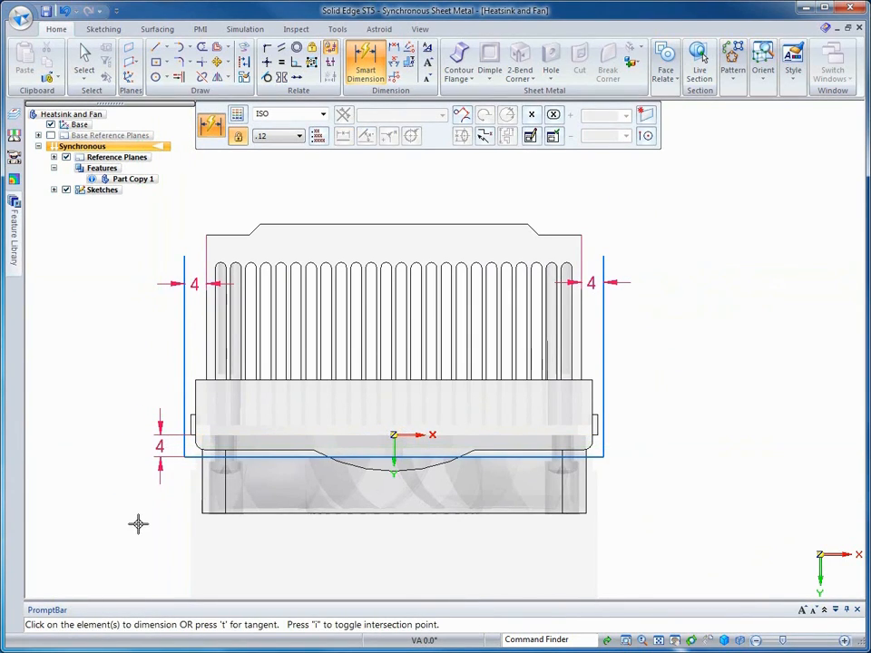
pyautogui.press('Escape')
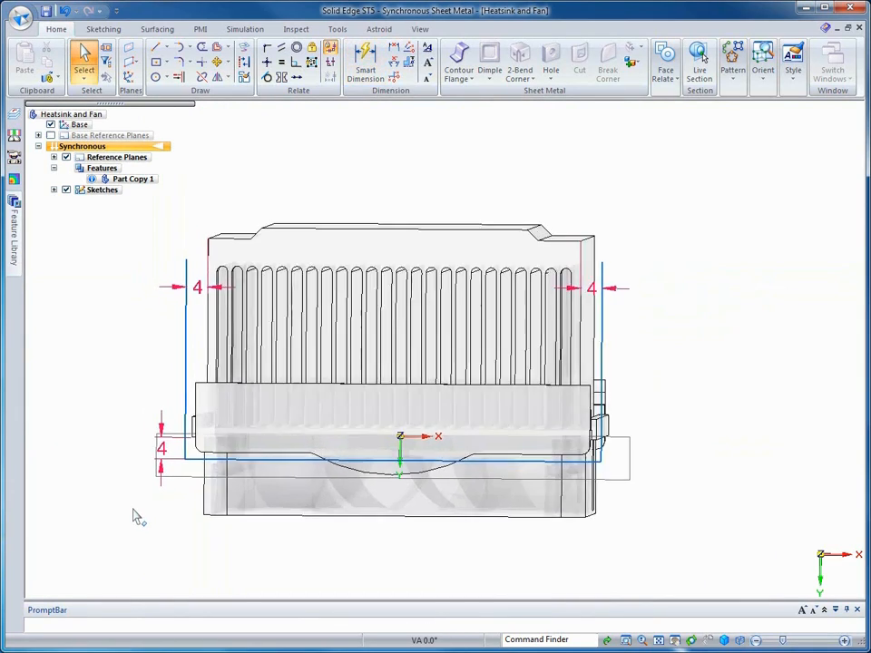
# Create a contour flange from the U-shaped profile, extending 6 mm toward the heatsink
pyautogui.hotkey('ctrl', 'i')
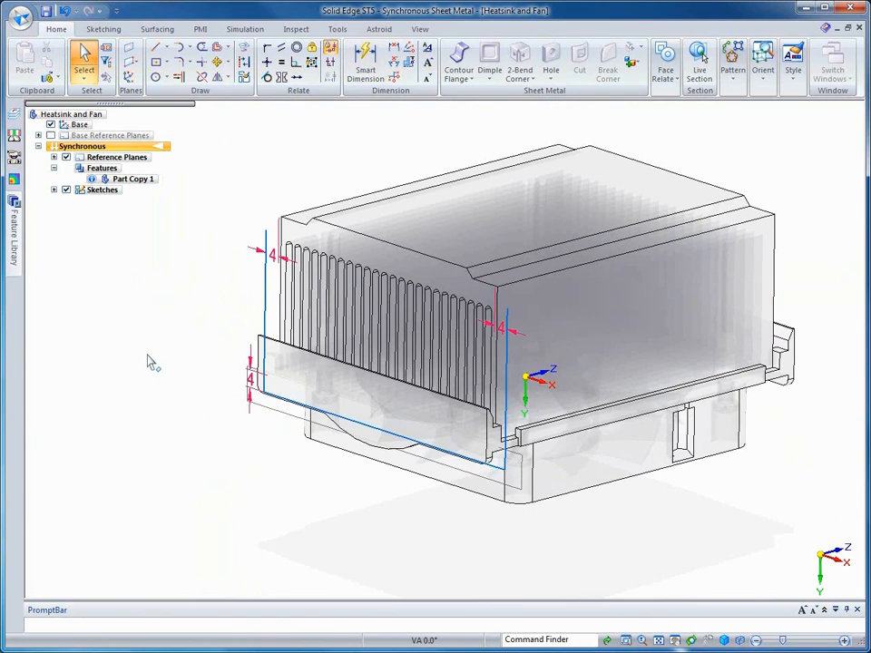
pyautogui.rightClick(148, 360)
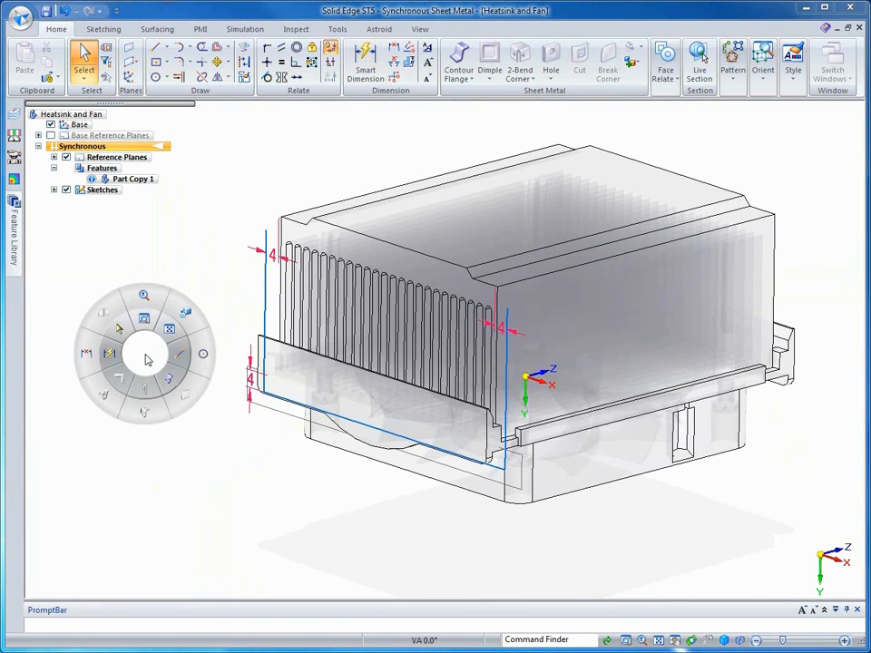
pyautogui.click(168, 380)
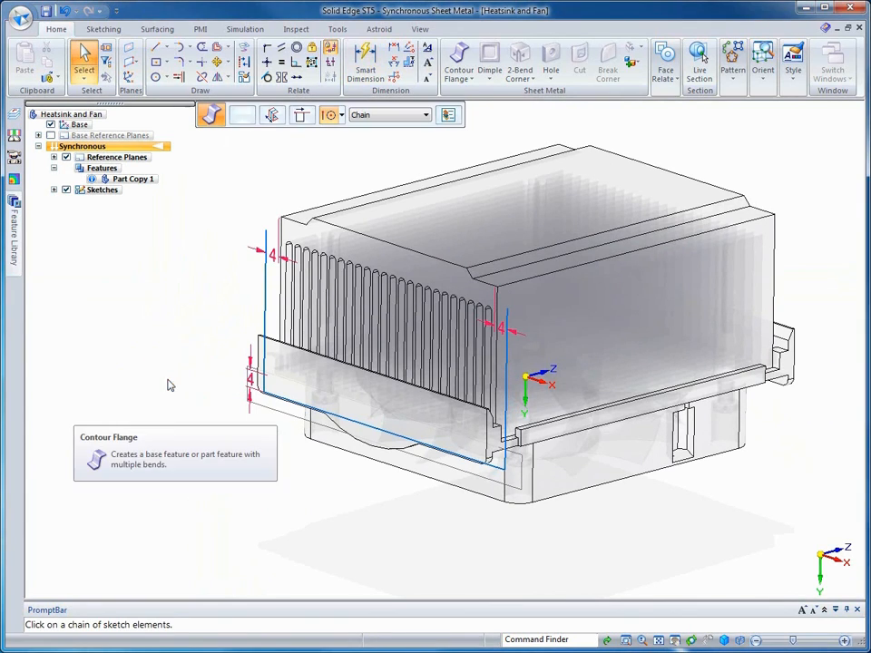
pyautogui.click(266, 305)
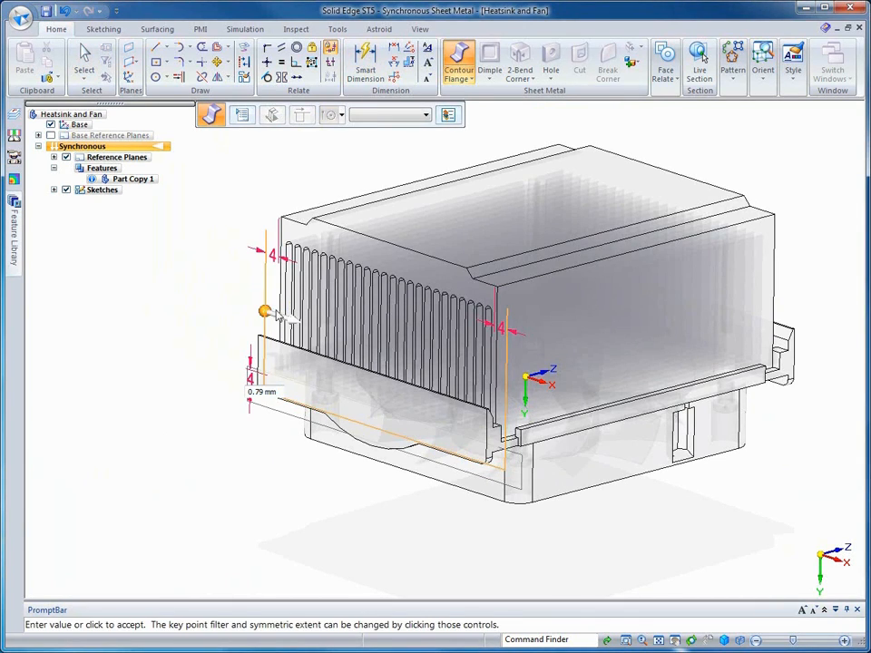
pyautogui.click(272, 313)
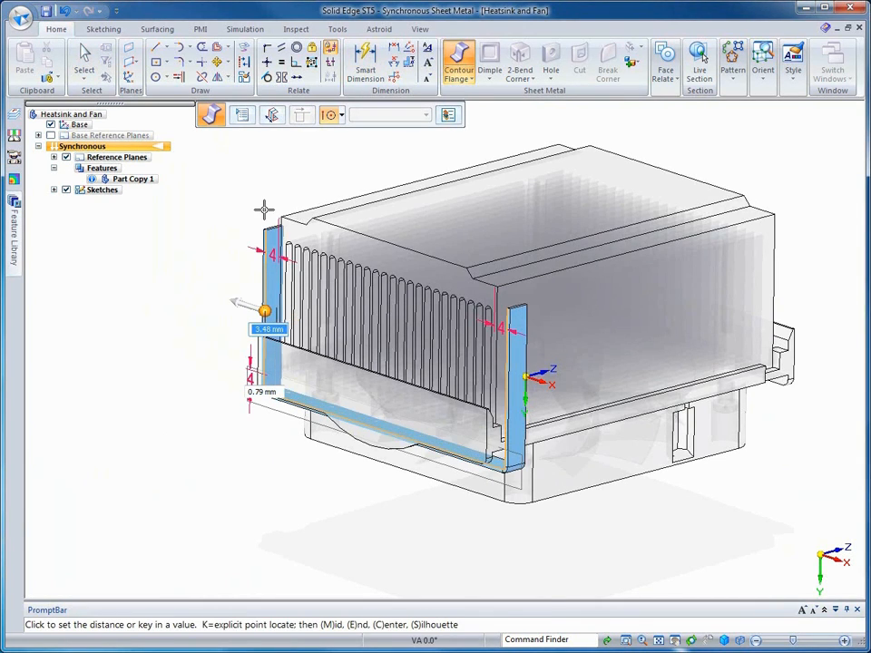
pyautogui.write('6')
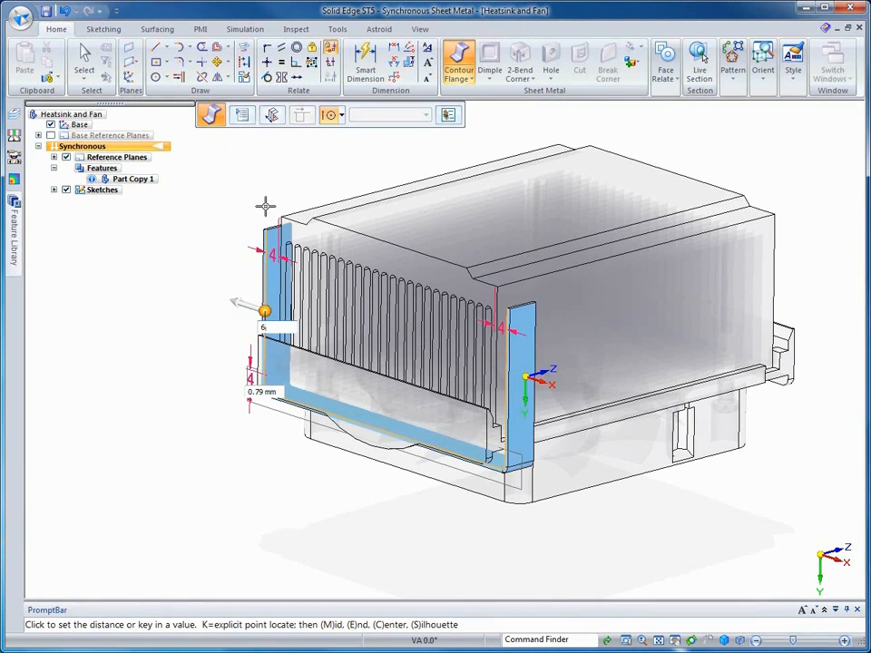
pyautogui.press('Return')
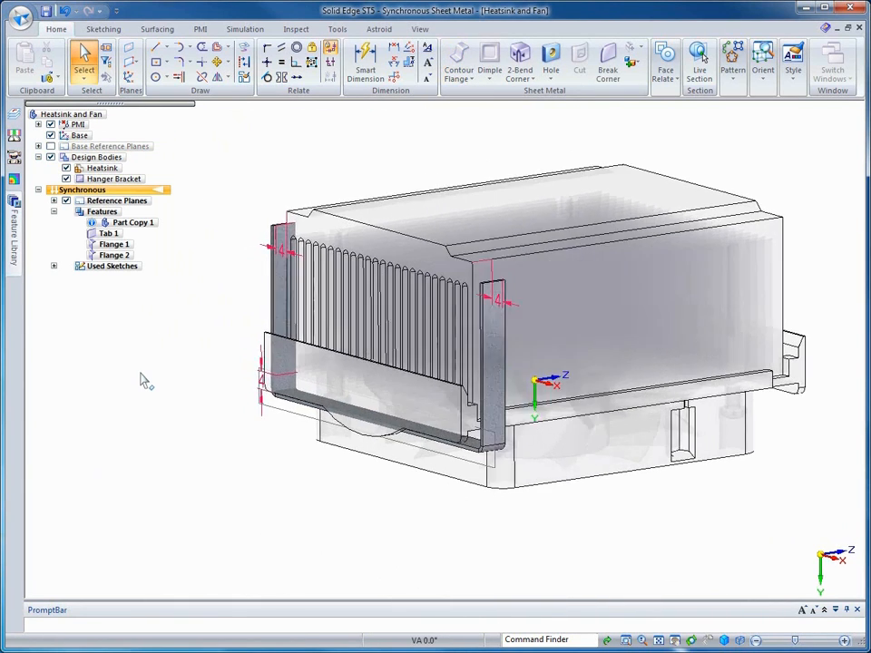
# Select the bracket together with the heatsink's end and clip faces at the bracket side, and move them 4 mm outward
pyautogui.rightClick(155, 373)
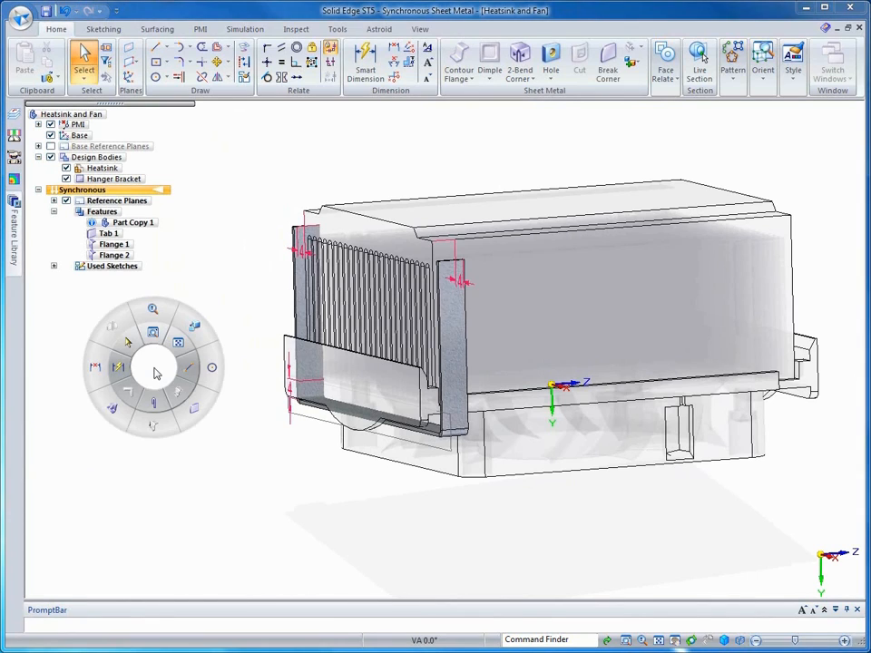
pyautogui.click(188, 327)
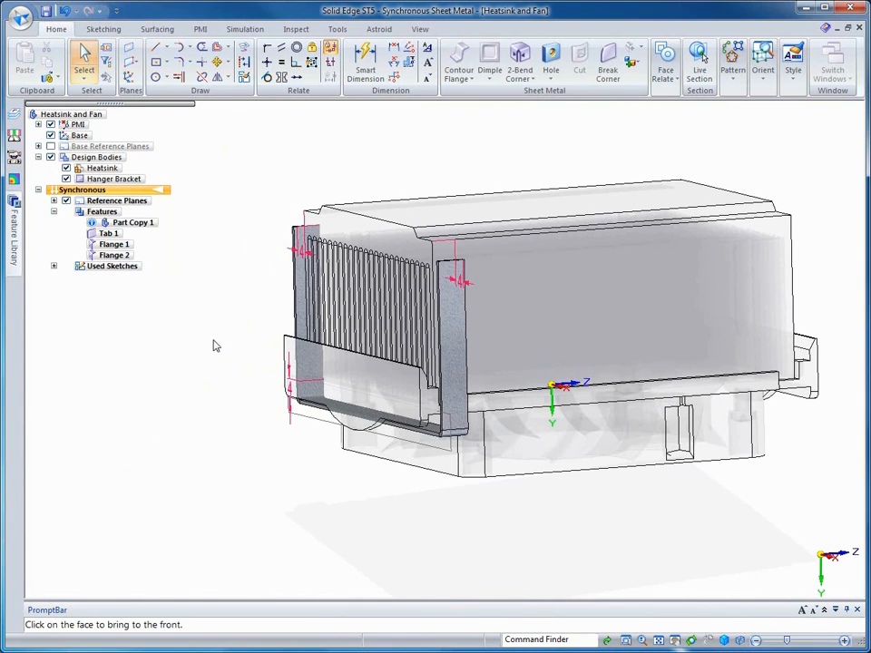
pyautogui.click(455, 383)
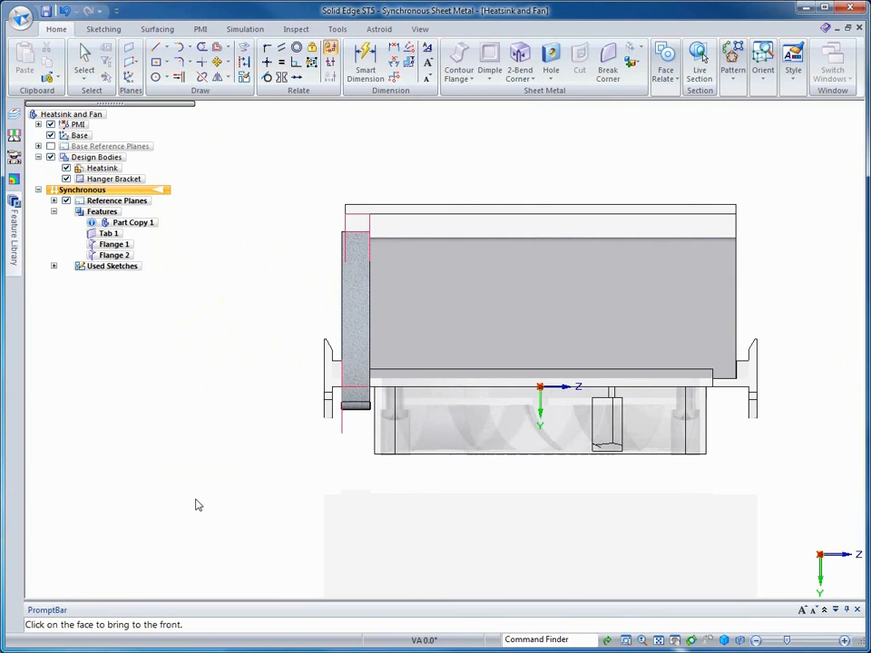
pyautogui.scroll(1, 168, 460)
pyautogui.press('Escape')
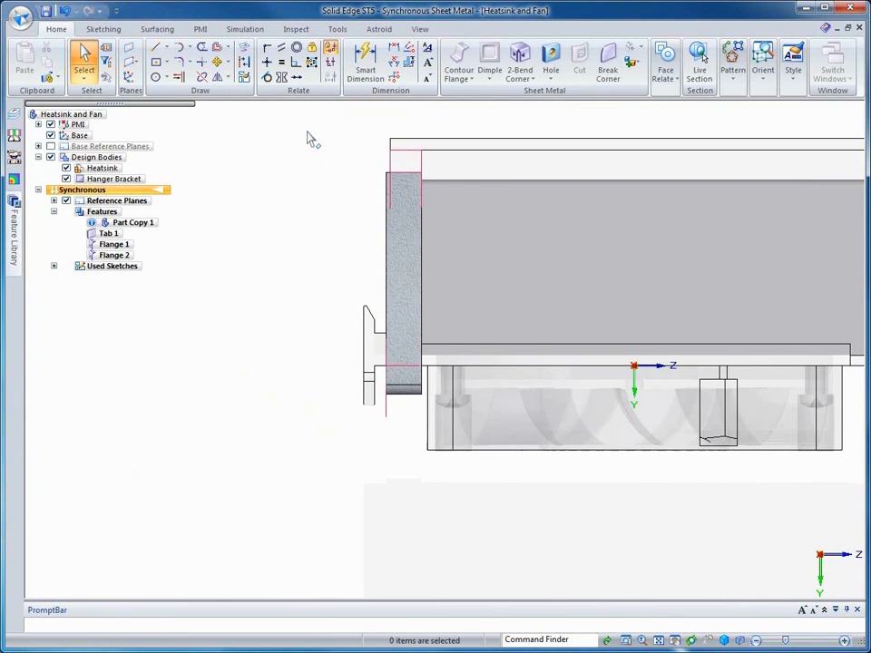
pyautogui.moveTo(305, 123); pyautogui.dragTo(424, 481)
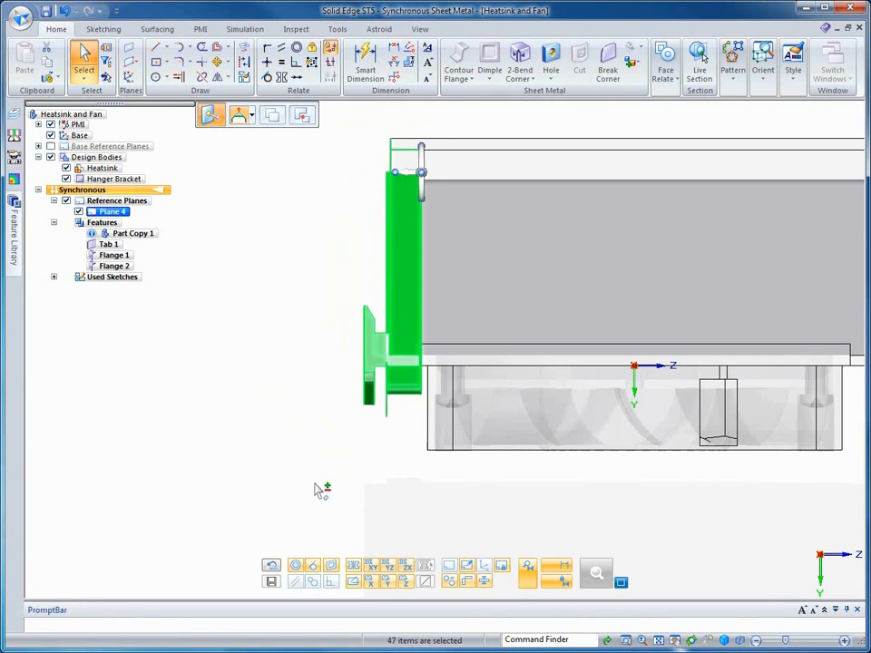
pyautogui.click(408, 172)
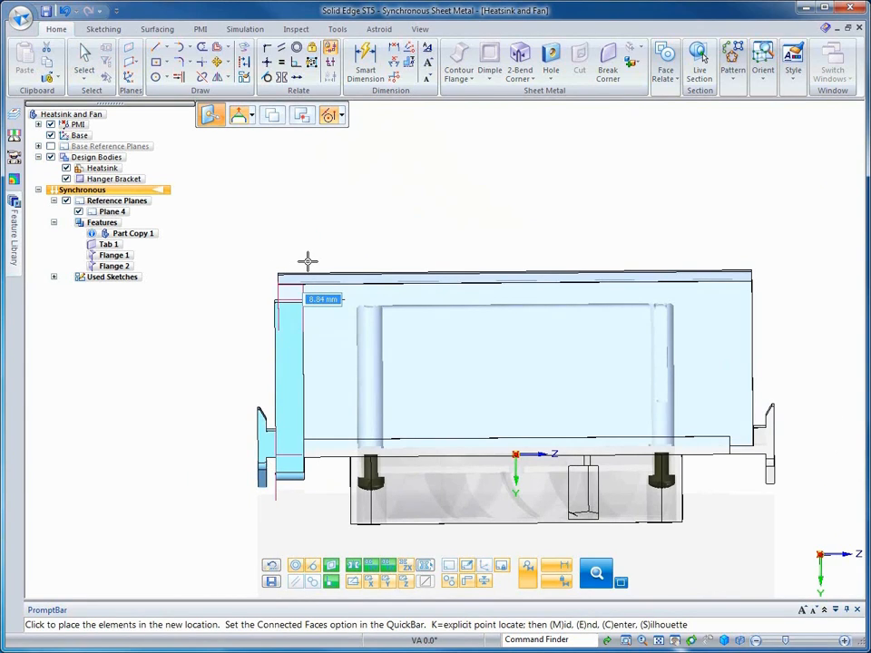
pyautogui.write('4')
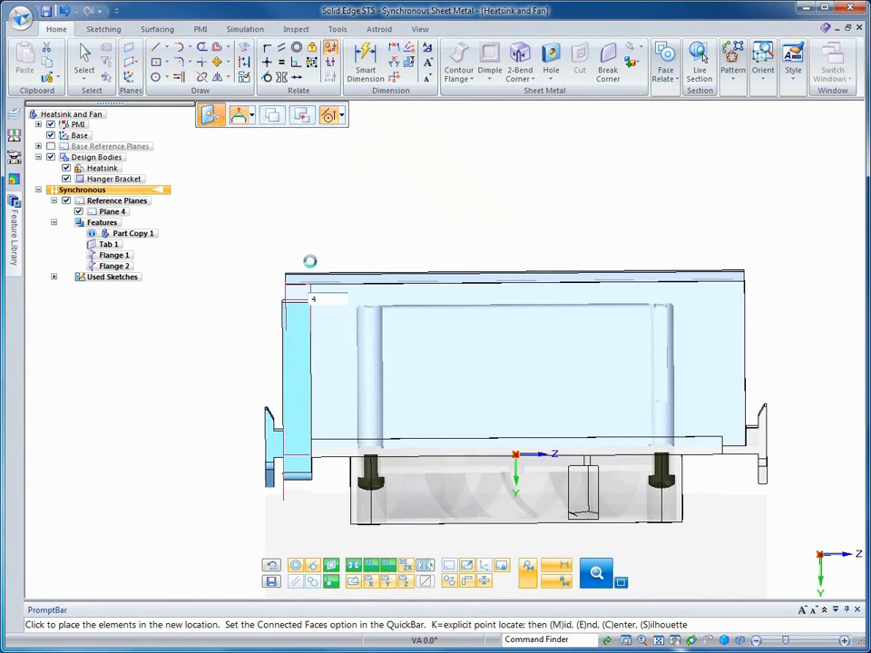
pyautogui.press('Return')
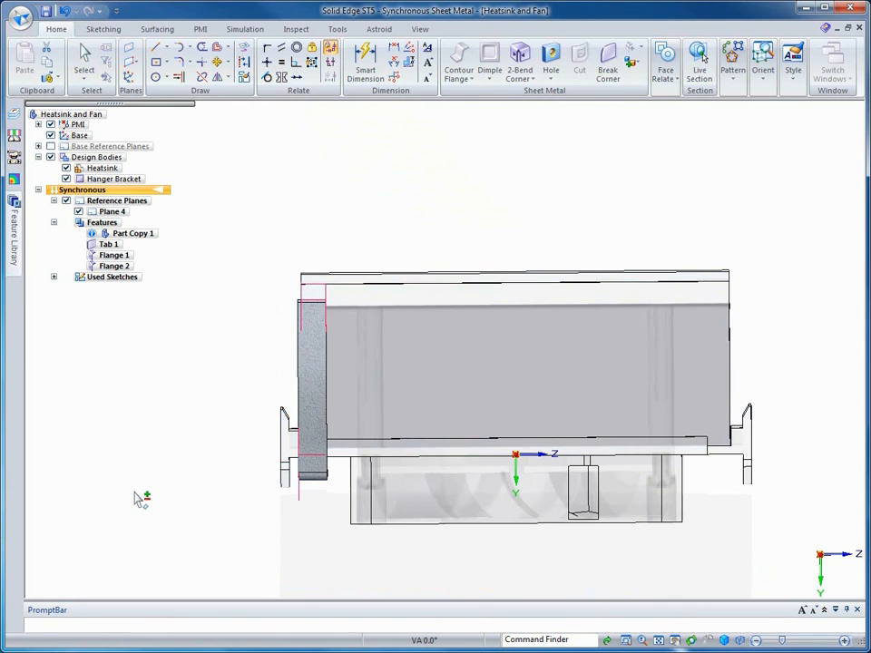
pyautogui.press('Escape')
# Widen the hanger bracket by moving its heatsink-side edge face 2 mm toward the heatsink
pyautogui.moveTo(136, 493); pyautogui.dragTo(278, 438, button='middle')
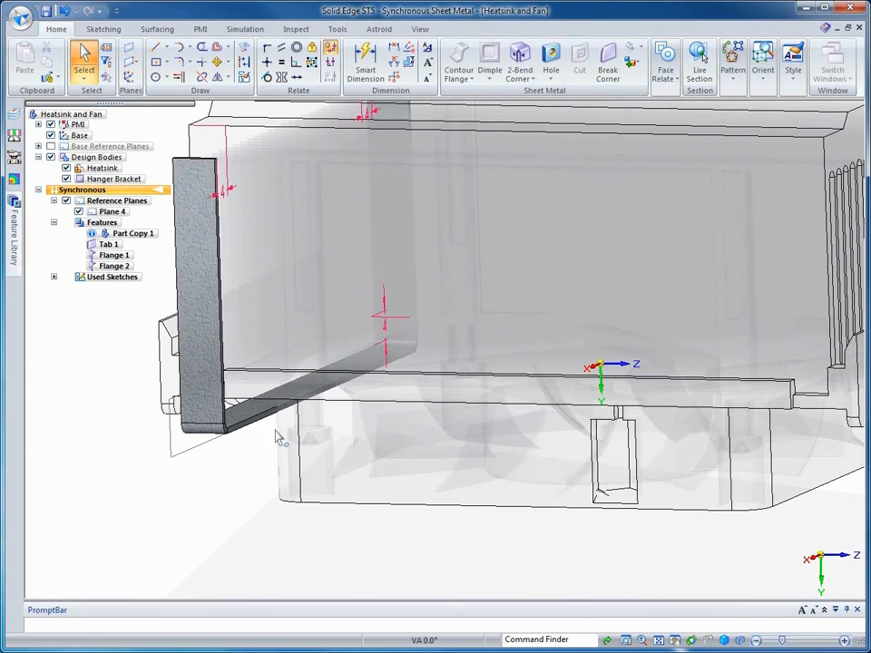
pyautogui.click(277, 417)
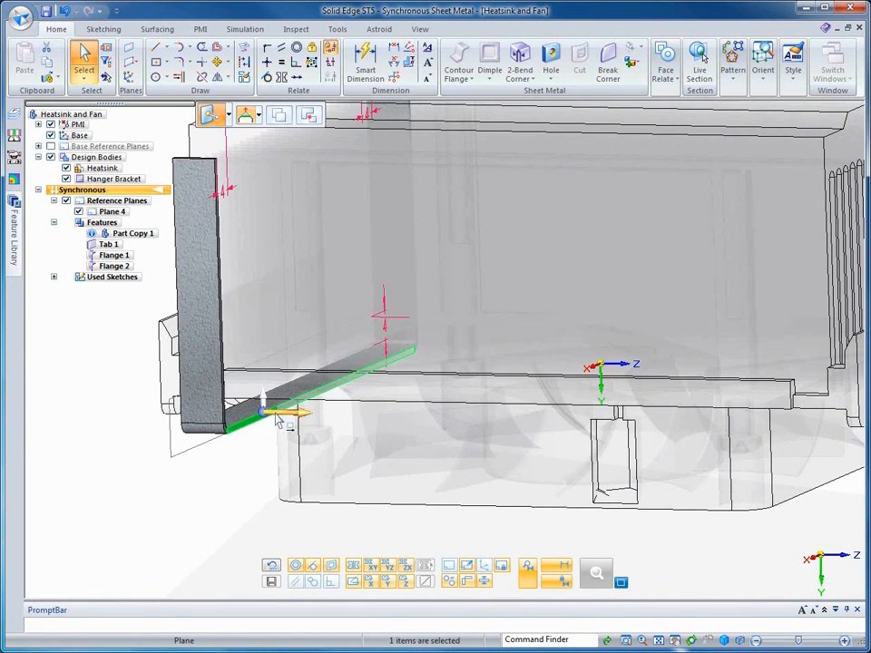
pyautogui.click(278, 415)
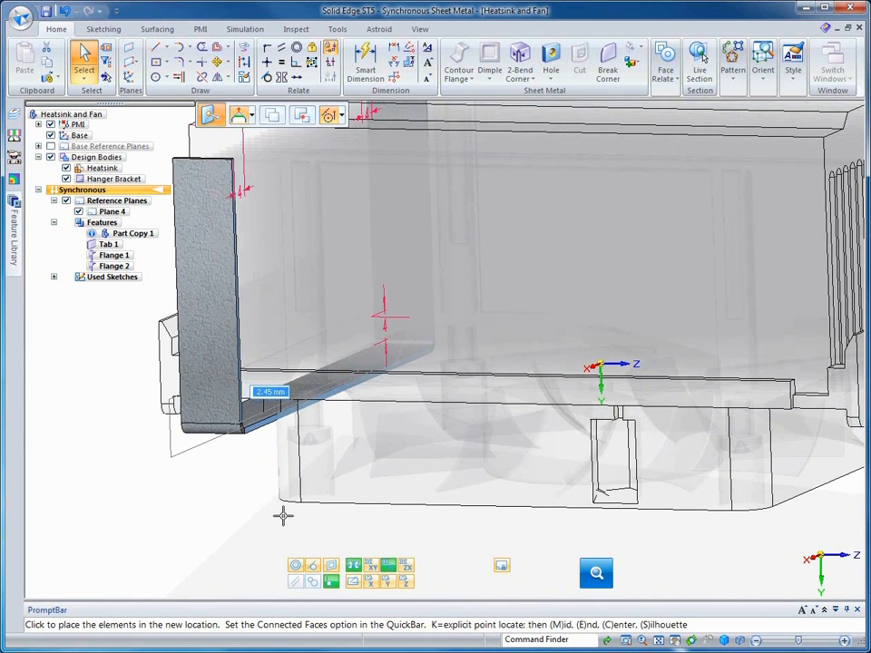
pyautogui.write('2')
pyautogui.press('Return')
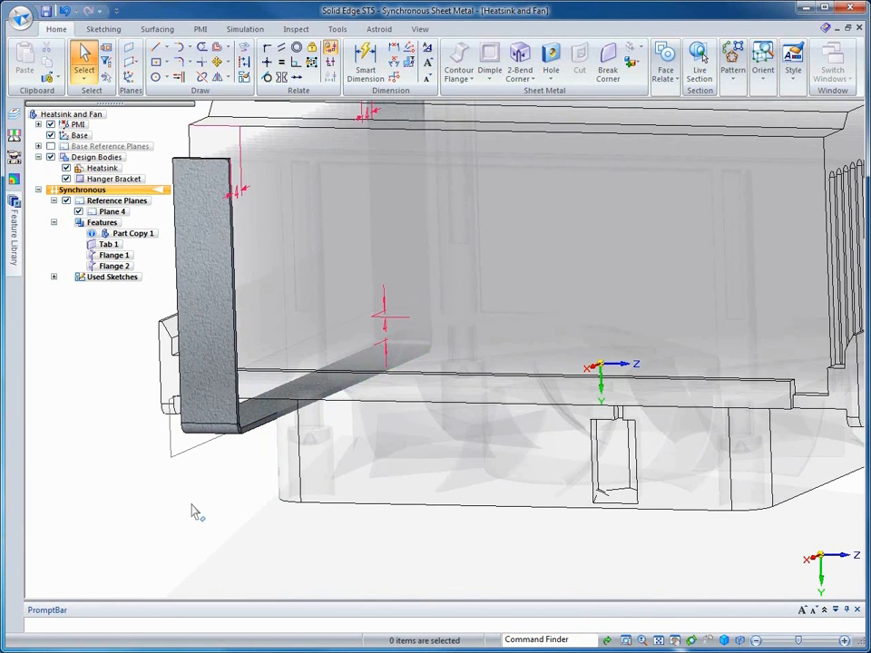
# Make the Hanger Bracket the active design body
pyautogui.moveTo(175, 500); pyautogui.dragTo(77, 234, button='middle')
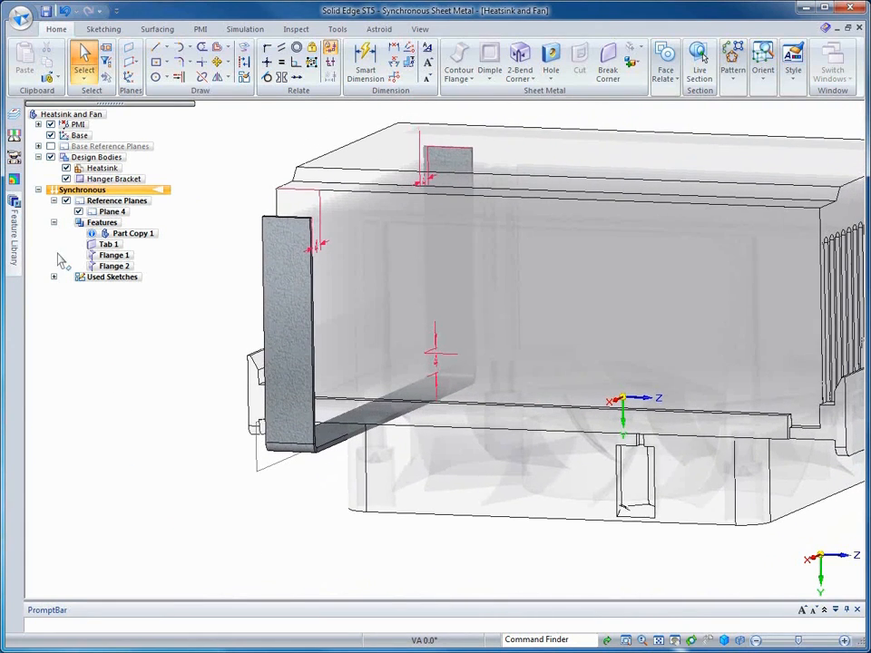
pyautogui.rightClick(97, 181)
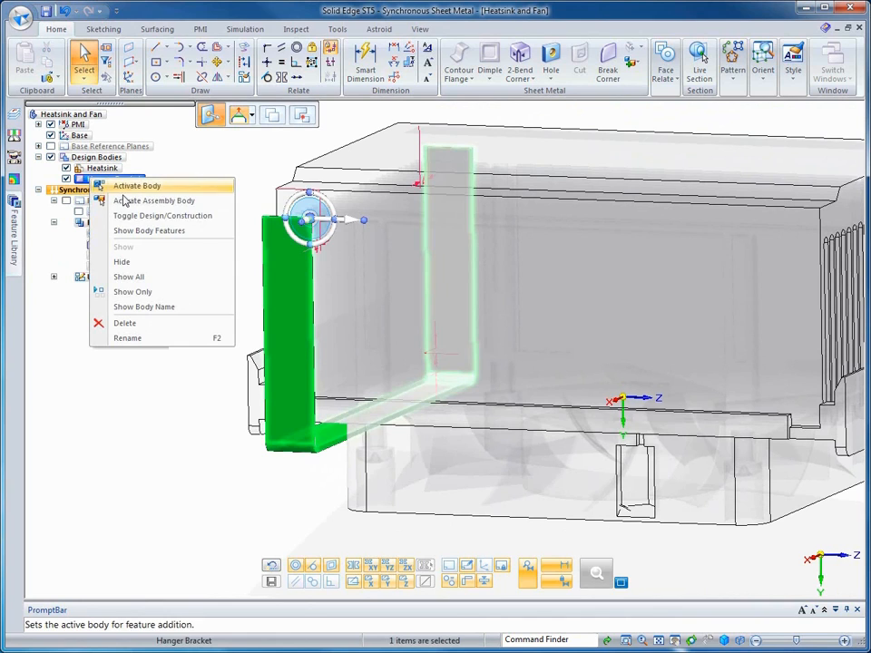
pyautogui.click(127, 201)
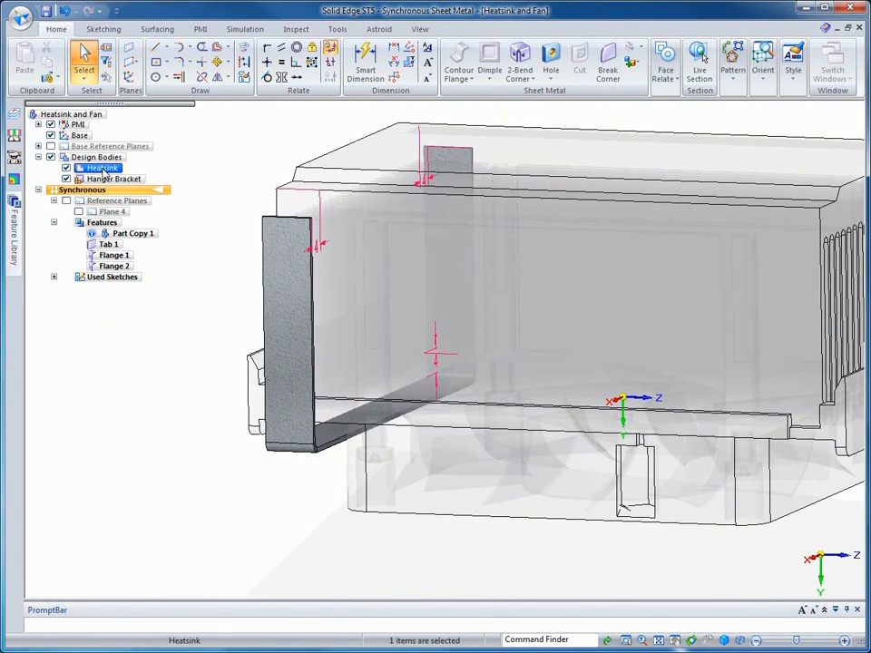
# Change the Heatsink body from design to construction and hide the PMI dimensions
pyautogui.rightClick(103, 169)
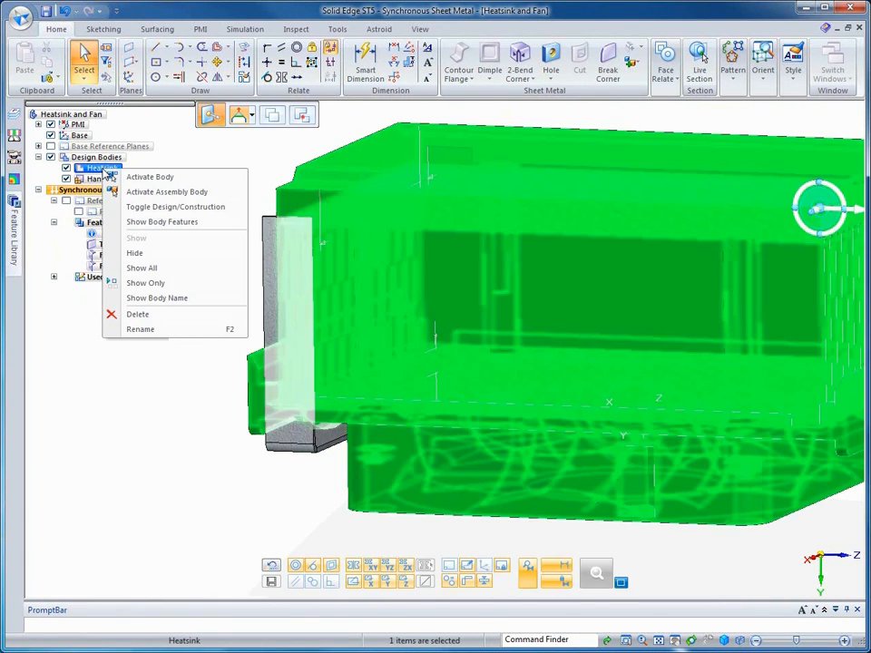
pyautogui.click(163, 207)
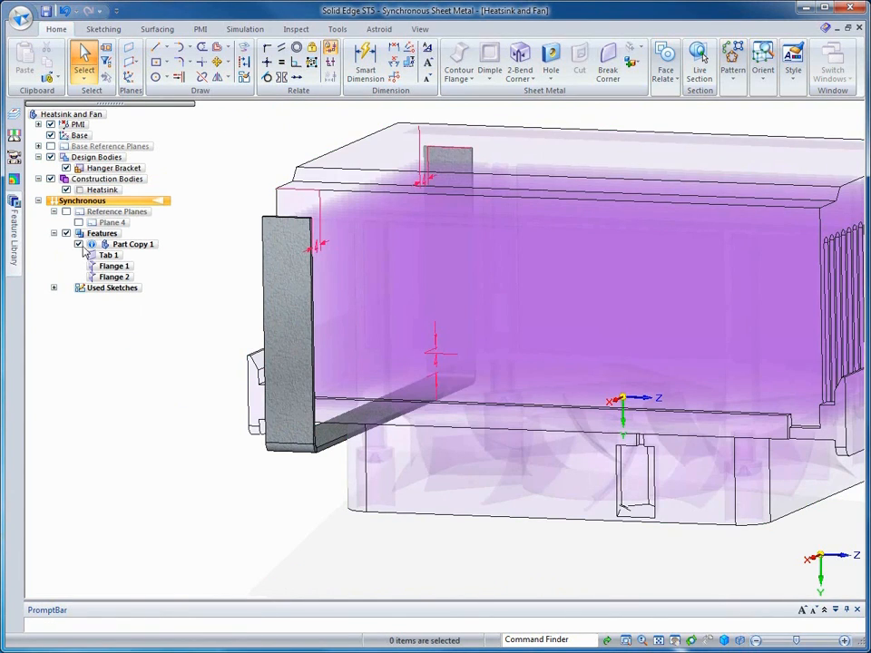
pyautogui.click(51, 124)
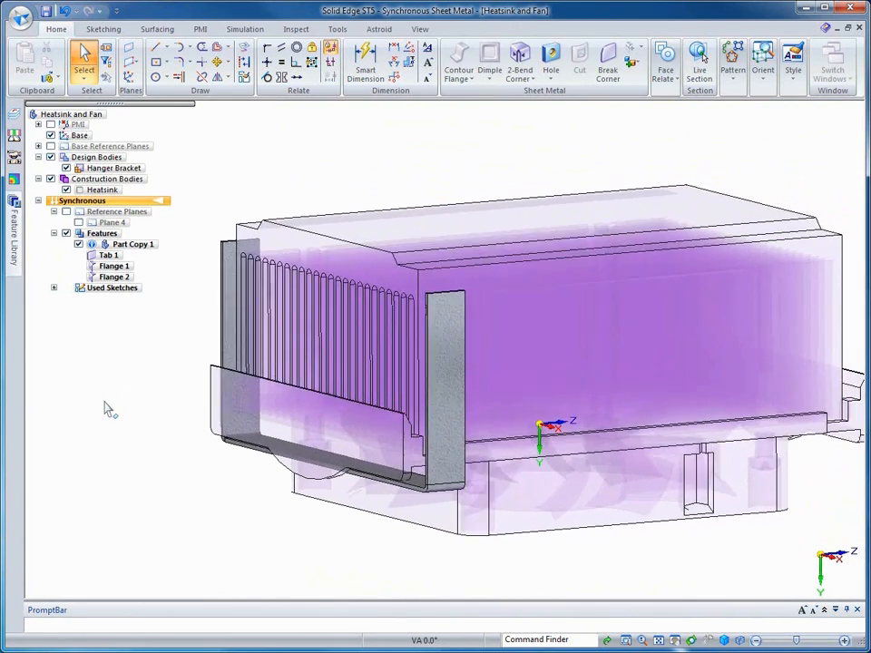
# Tilt the heatsink's finned end face inward by rotating it about its lower edge near the clip
pyautogui.click(288, 277)
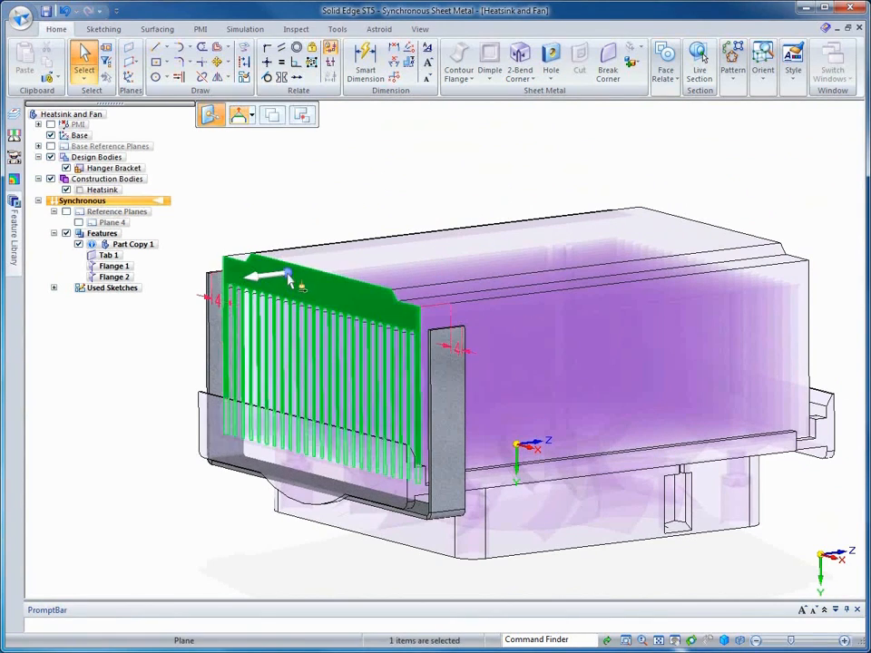
pyautogui.moveTo(289, 277); pyautogui.dragTo(289, 458)
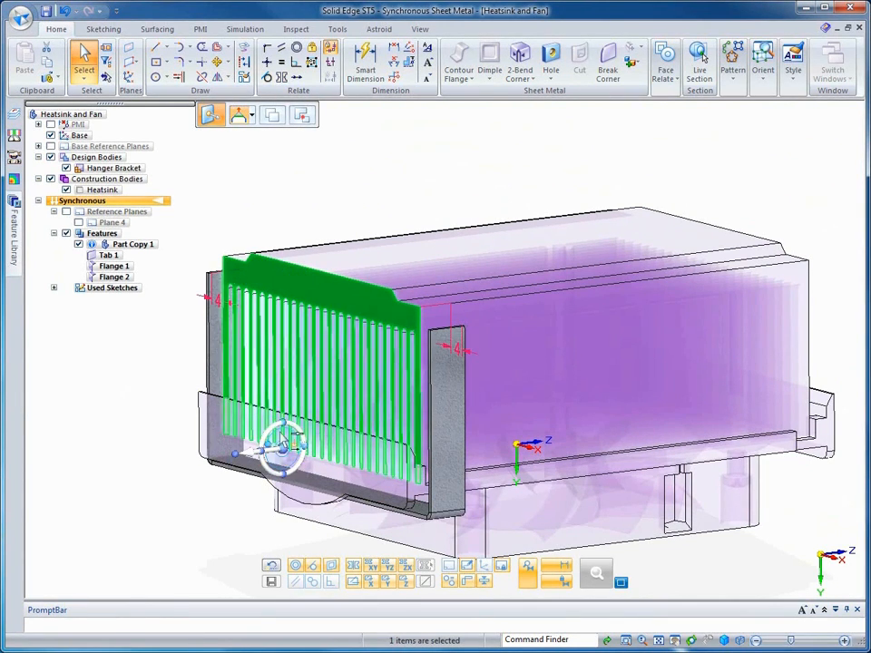
pyautogui.click(282, 452)
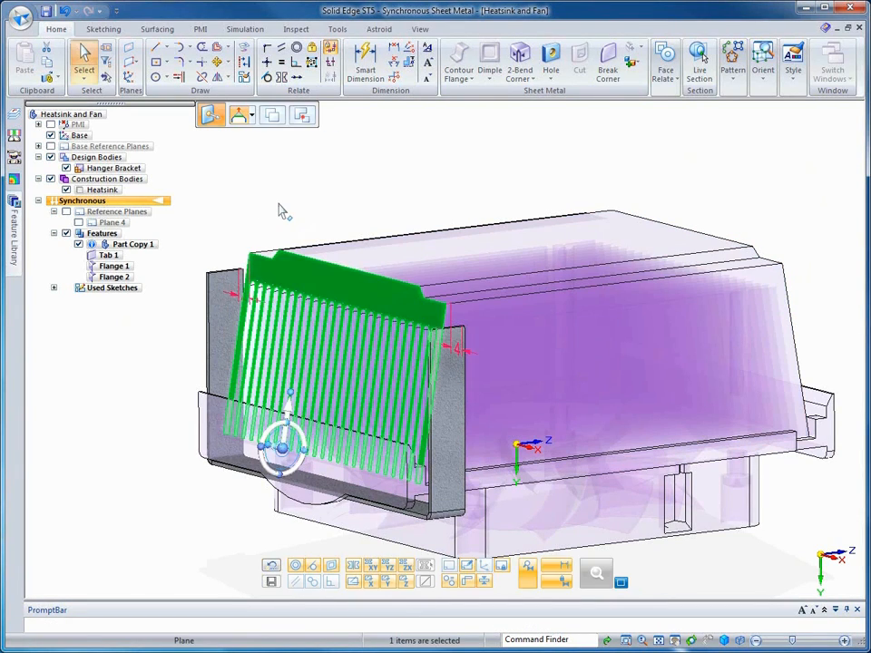
# Clear the face selection and hide the Heatsink construction body
pyautogui.click(272, 207)
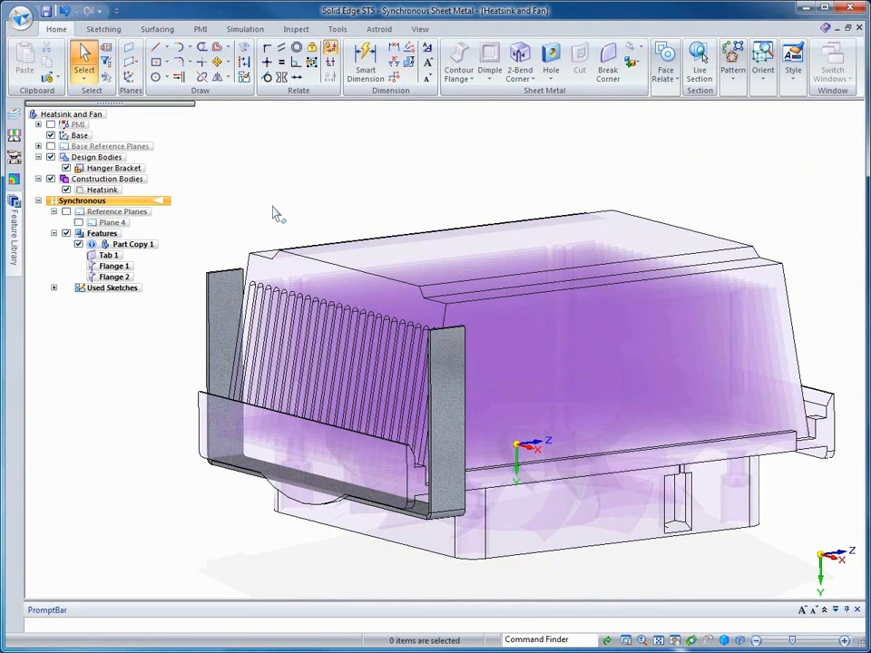
pyautogui.click(66, 190)
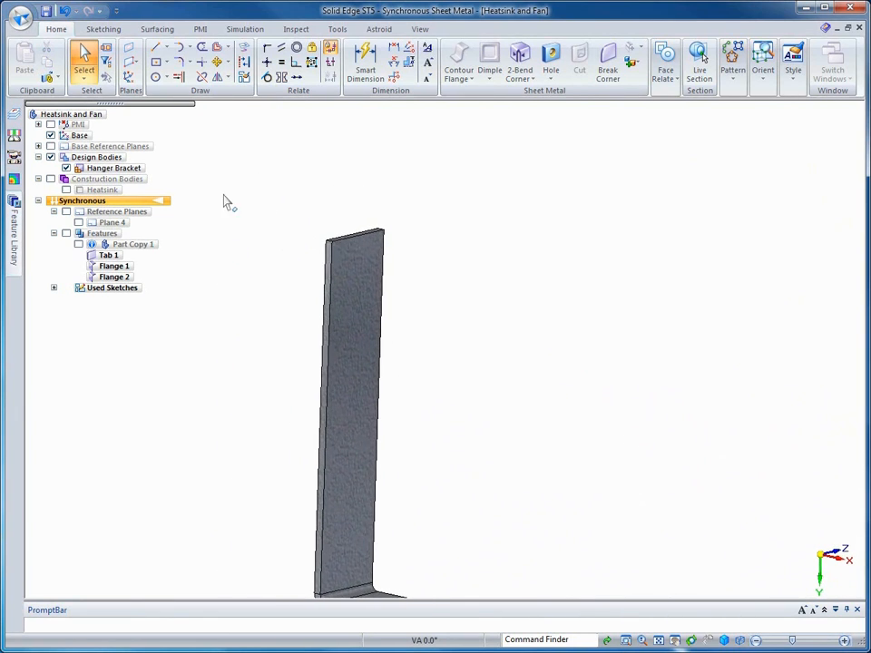
# Form a hook on the bracket upright's top edge from a 3 mm partial flange at 90° and a second flange turned down from its end
pyautogui.click(358, 239)
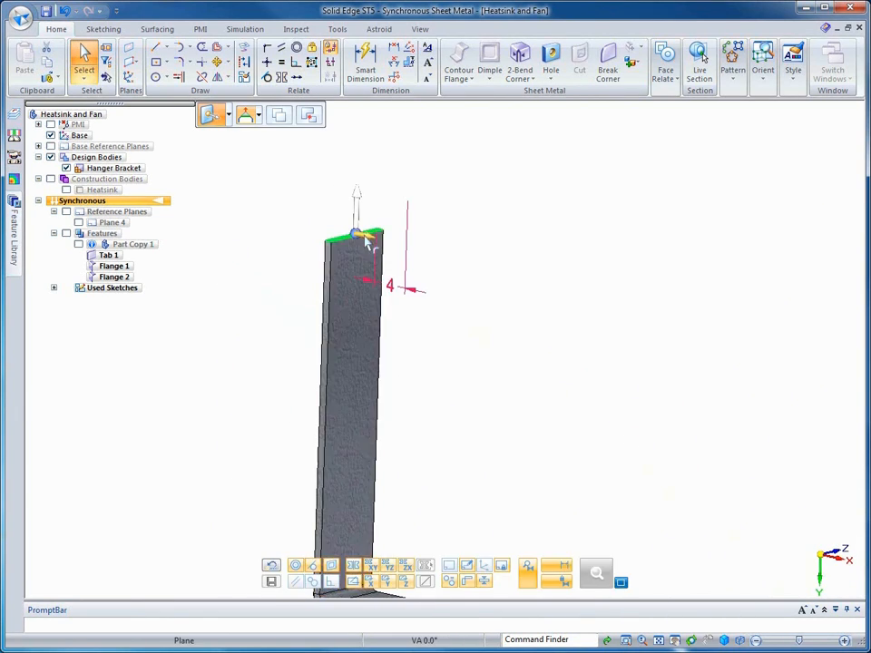
pyautogui.click(367, 238)
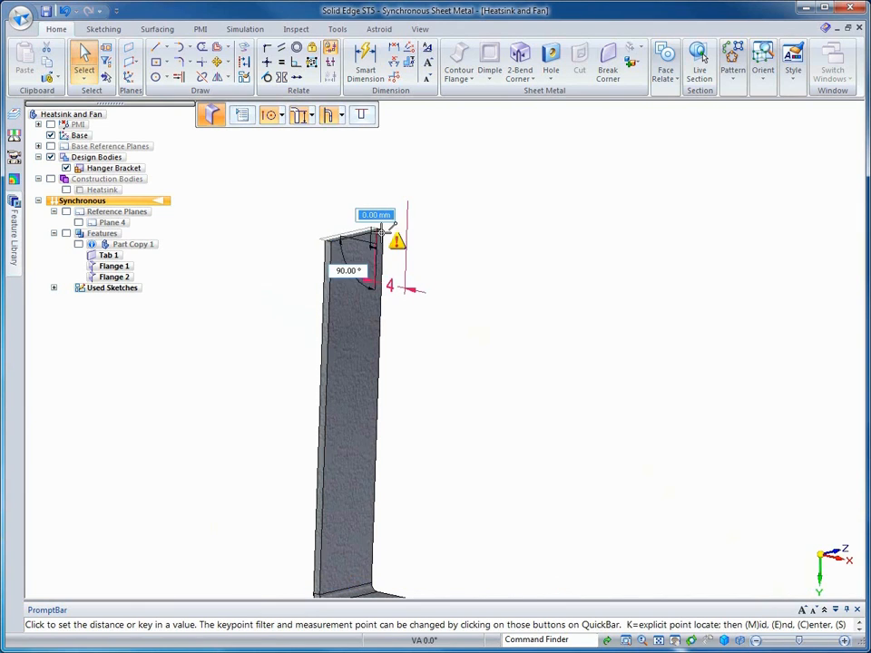
pyautogui.click(363, 115)
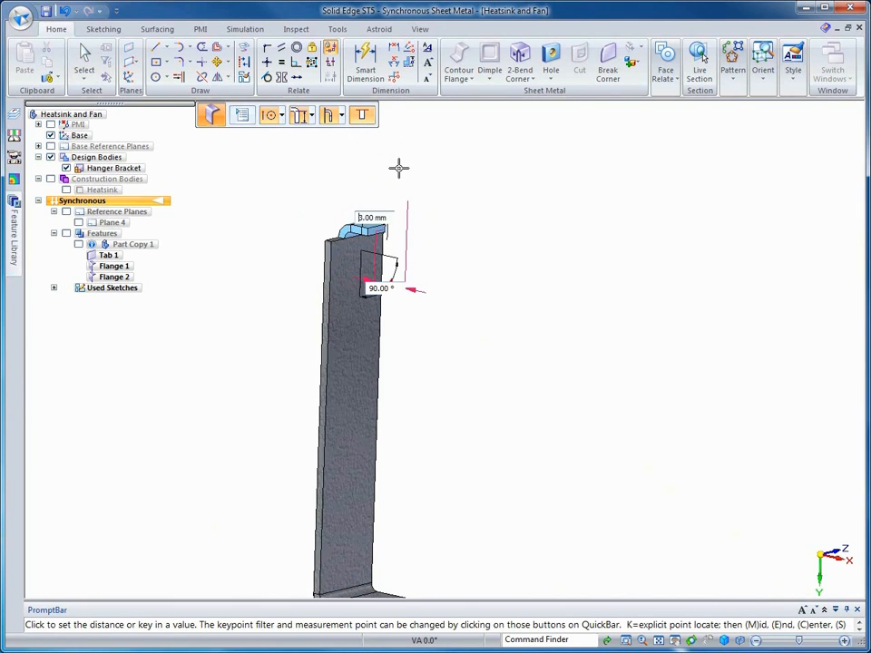
pyautogui.click(400, 172)
pyautogui.click(375, 235)
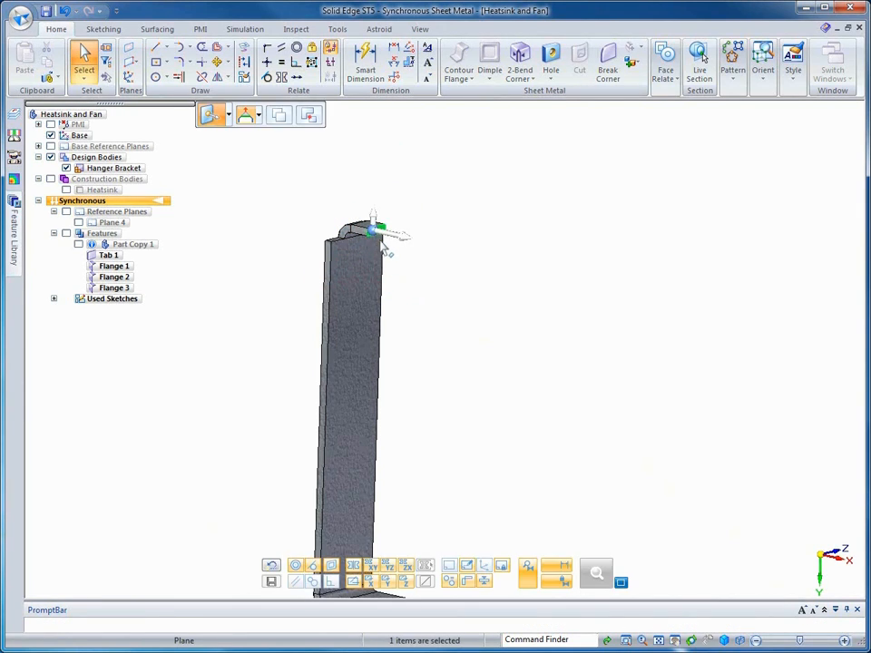
pyautogui.click(374, 220)
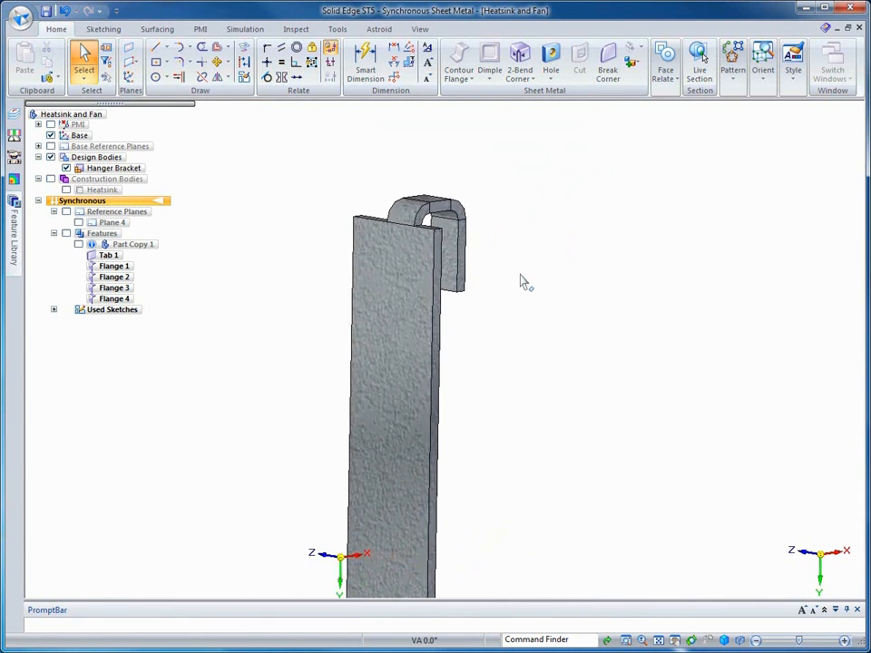
# Dimension the hook's width and set it symmetrically to 4 mm
pyautogui.click(366, 59)
pyautogui.click(409, 229)
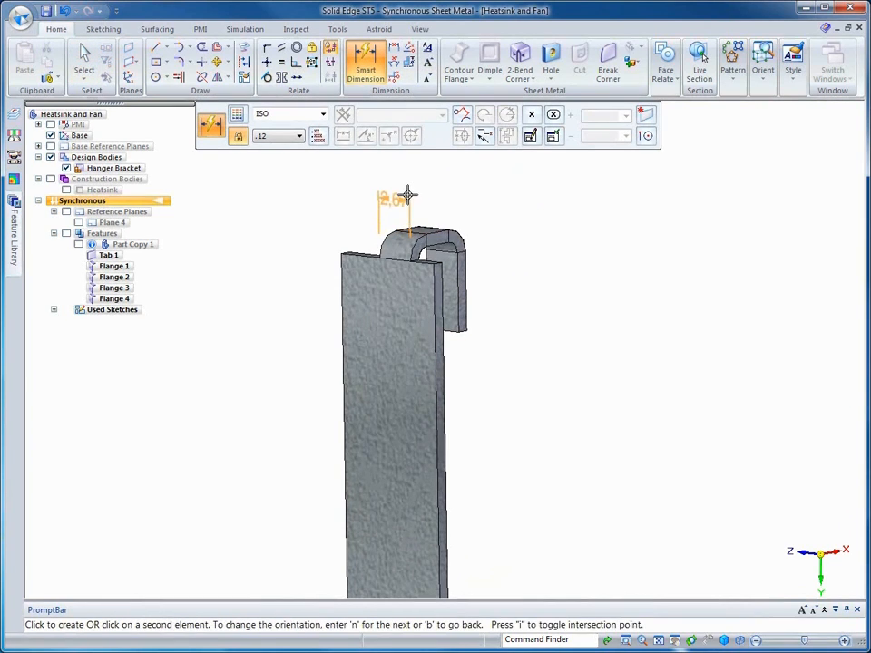
pyautogui.click(409, 175)
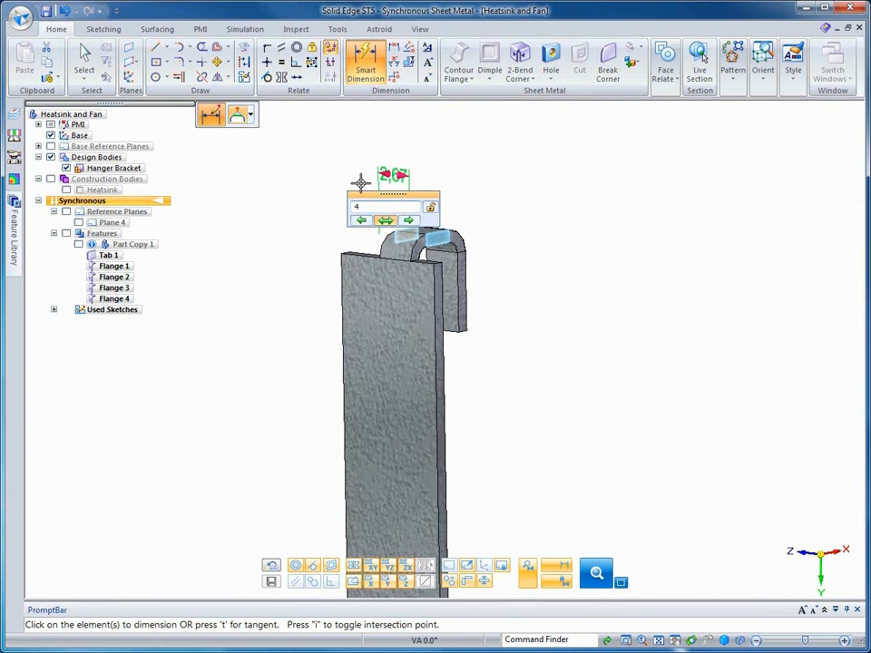
pyautogui.press('Return')
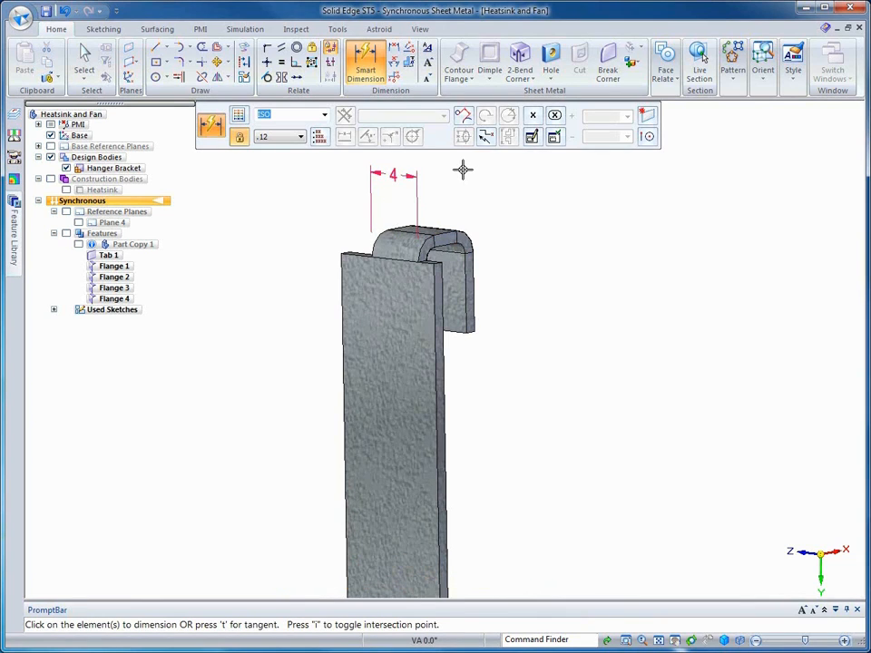
# Dimension the offset between the upright's side edge and the hook, and set it to 2 mm by moving only the hook
pyautogui.click(357, 257)
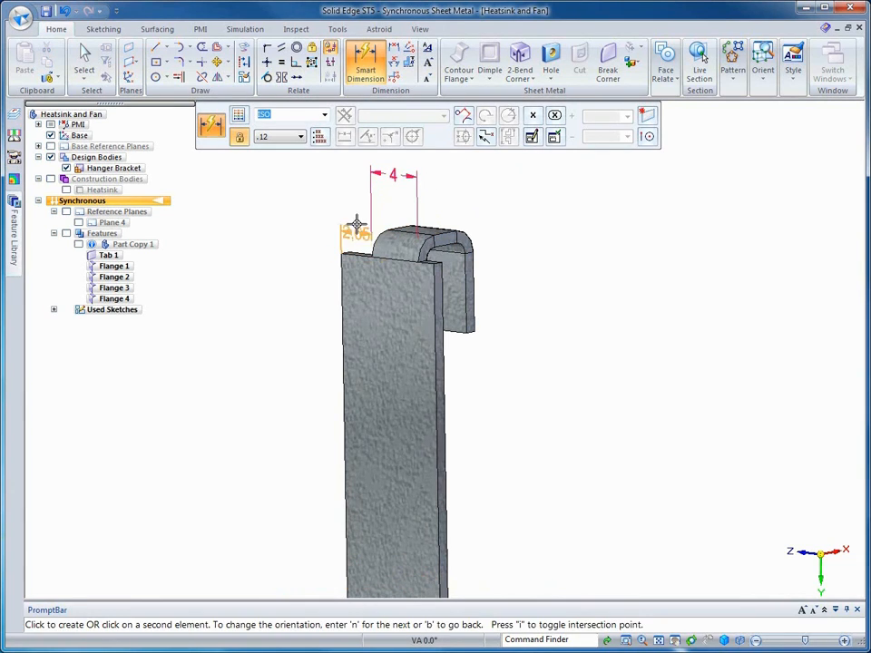
pyautogui.click(332, 210)
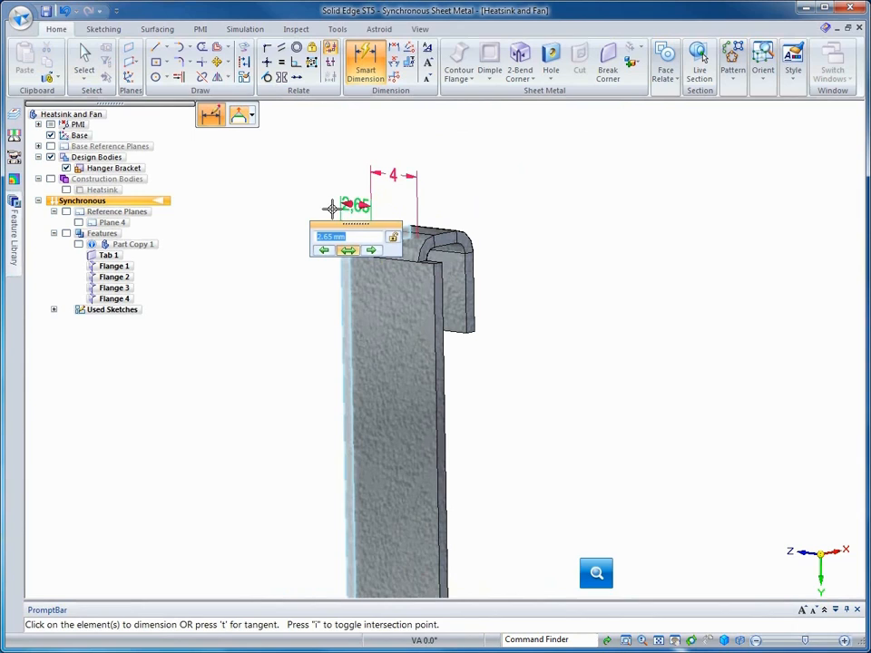
pyautogui.click(372, 250)
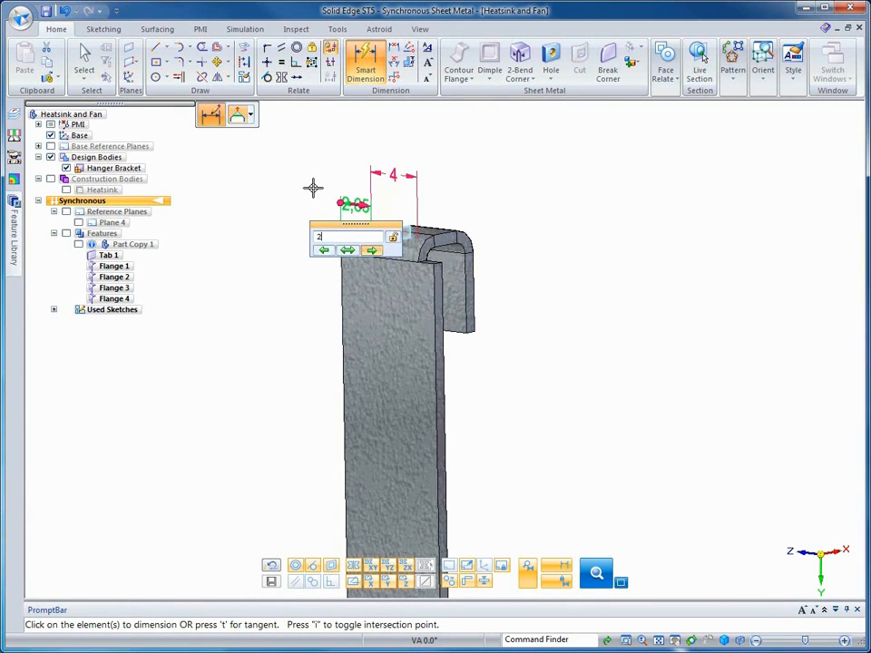
pyautogui.write('2')
pyautogui.press('Return')
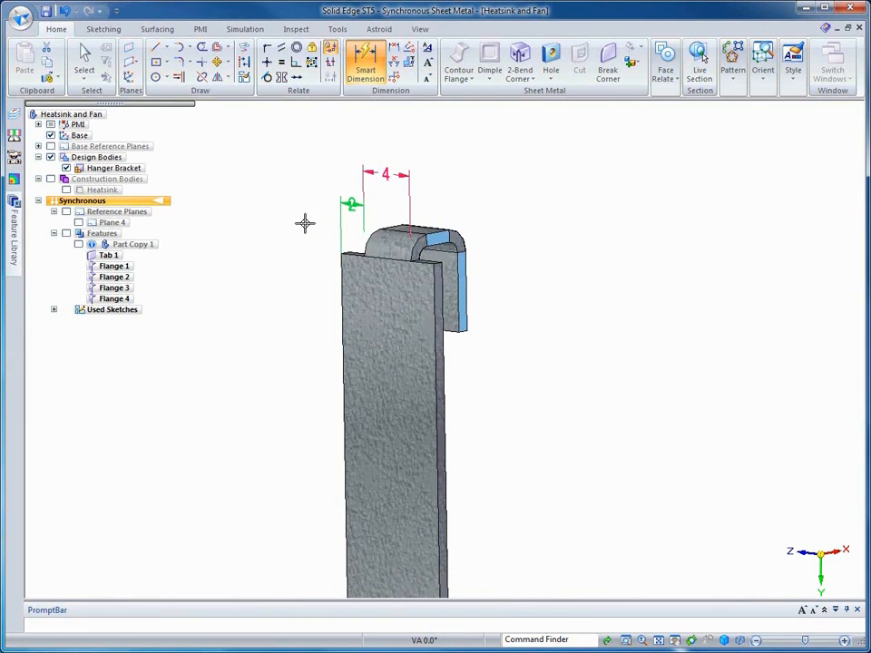
pyautogui.press('Escape')
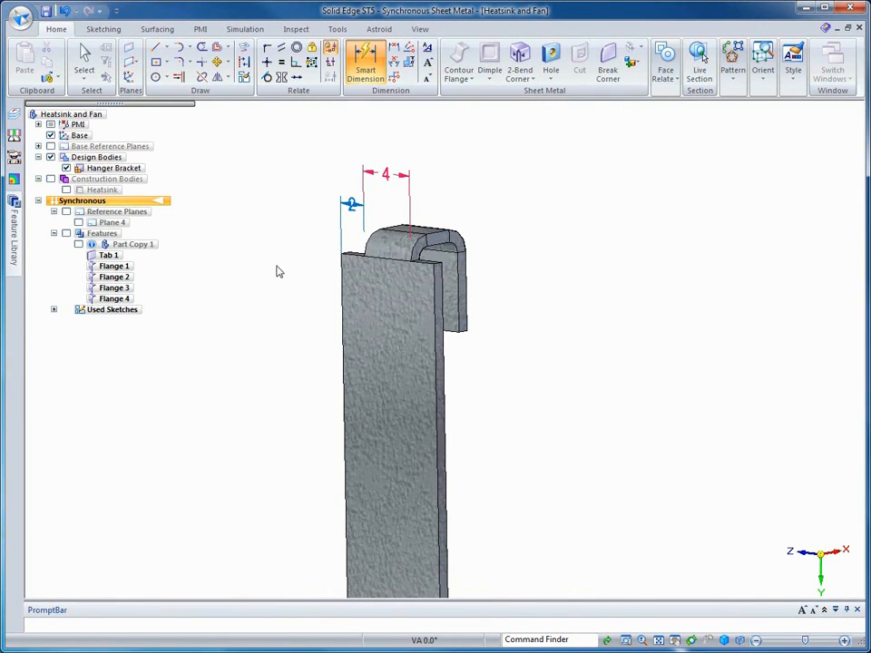
pyautogui.press('Escape')
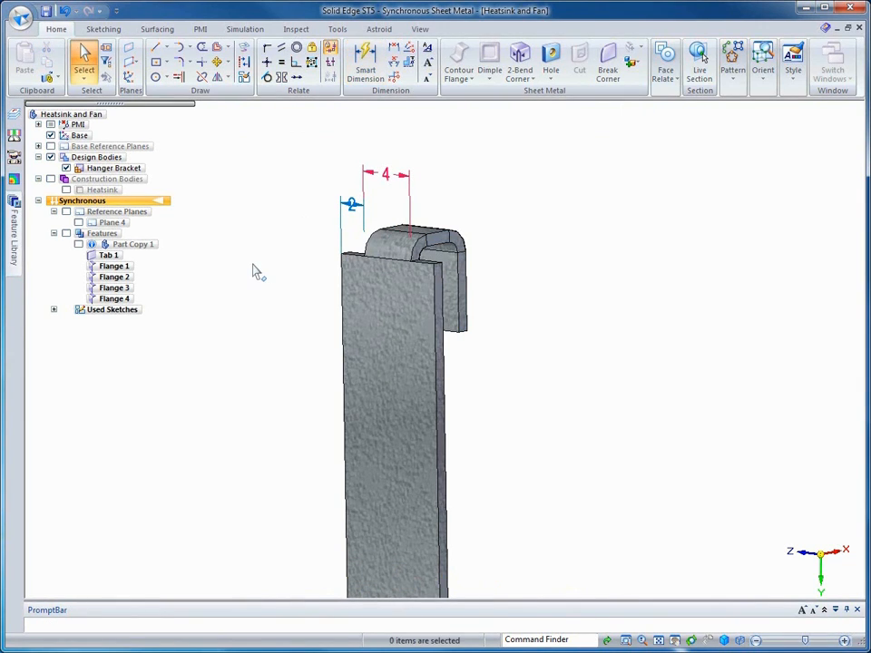
# Round the upright's two top corners and the hook's free end corners with a 1 mm Break Corner
pyautogui.click(608, 65)
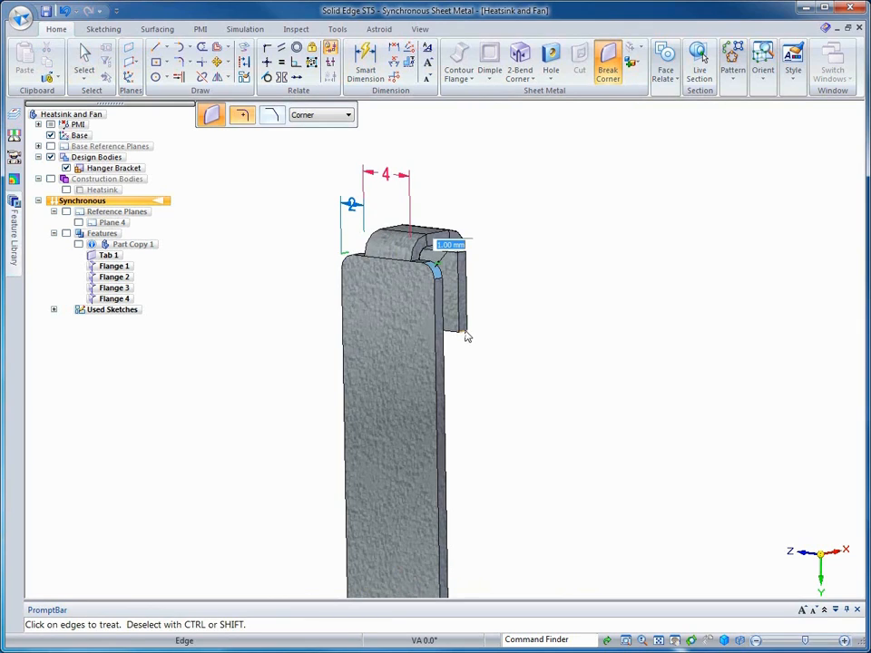
pyautogui.moveTo(463, 338); pyautogui.dragTo(161, 369, button='middle')
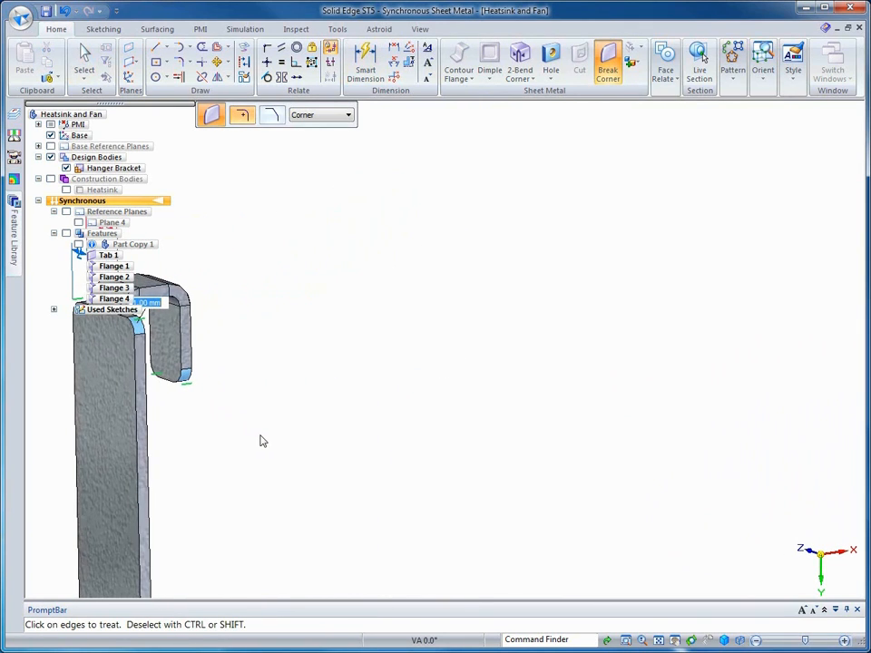
pyautogui.moveTo(260, 435); pyautogui.dragTo(229, 380, button='middle')
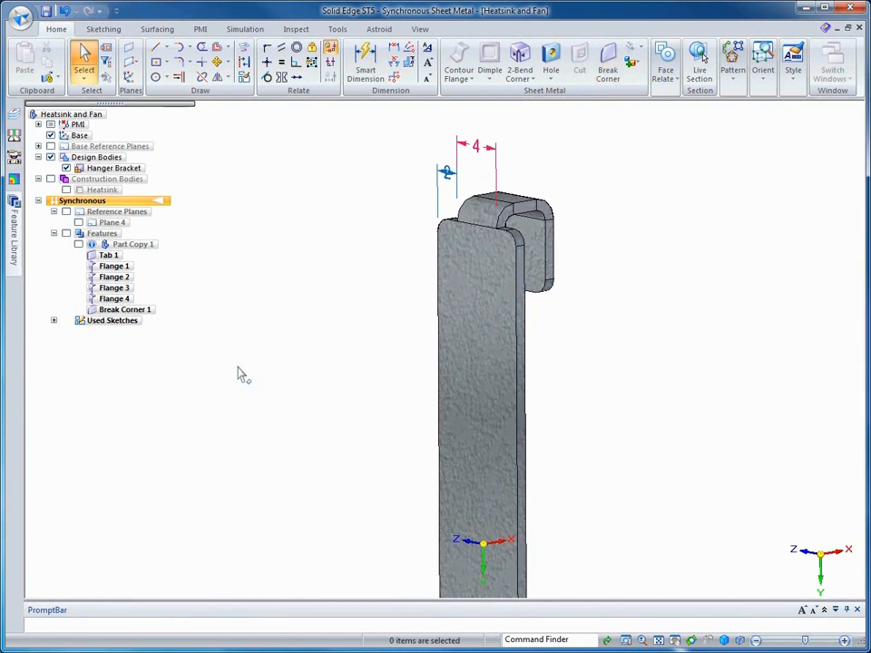
# Place two 3 mm holes centred across the upright's width, spaced 10 mm apart vertically, and lock their spacing dimension
pyautogui.click(550, 60)
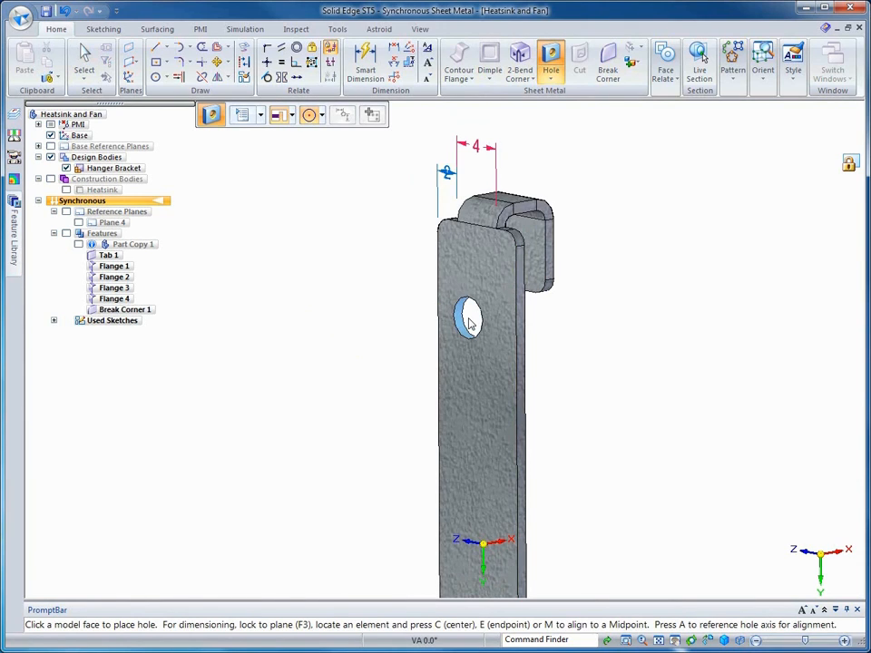
pyautogui.press('F3')
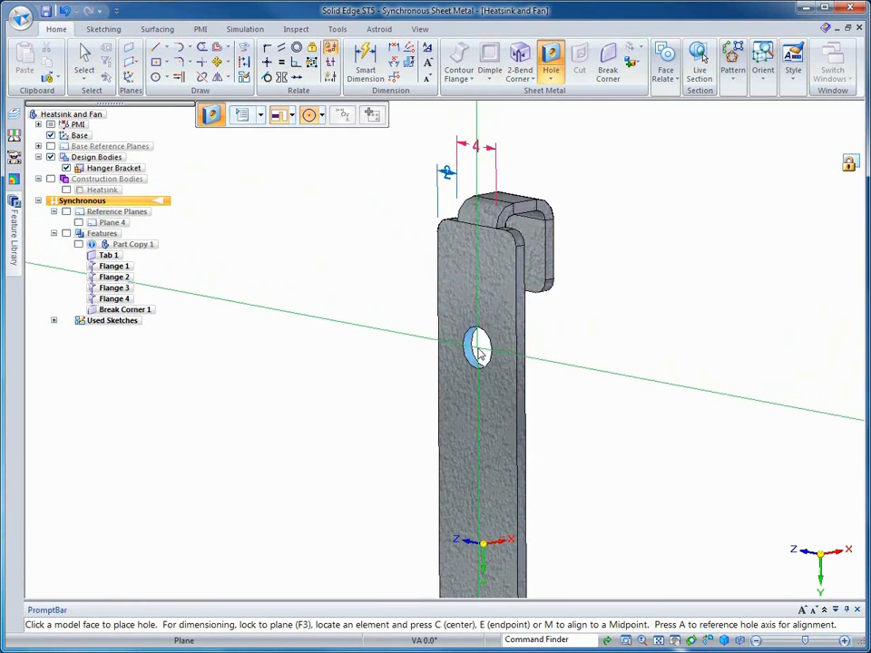
pyautogui.click(478, 348)
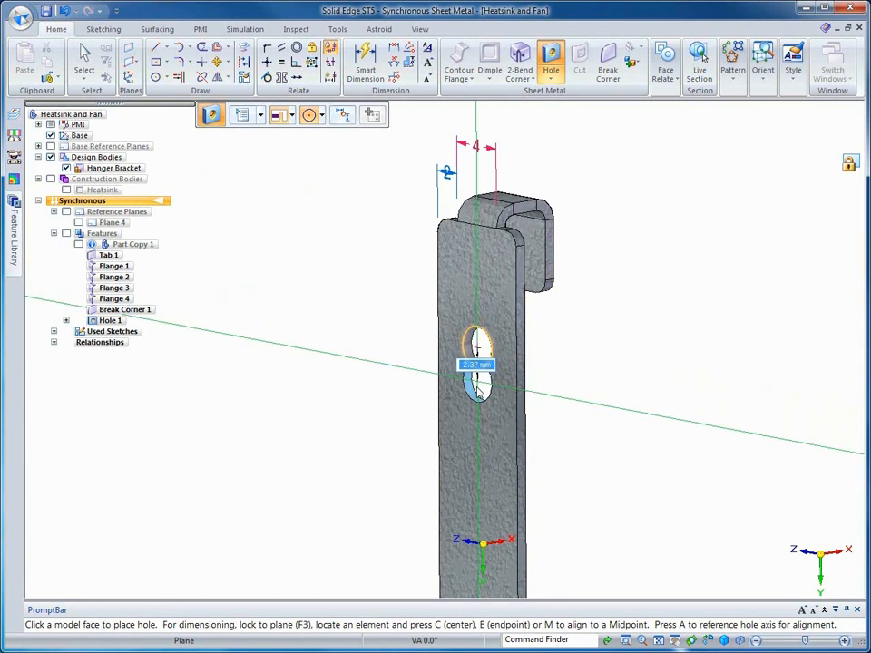
pyautogui.click(479, 454)
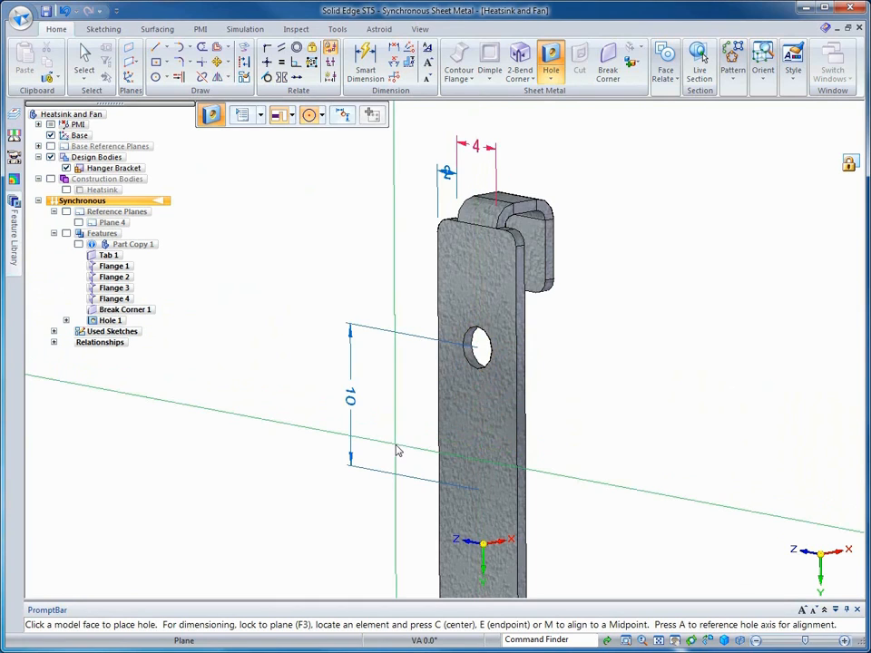
pyautogui.press('Escape')
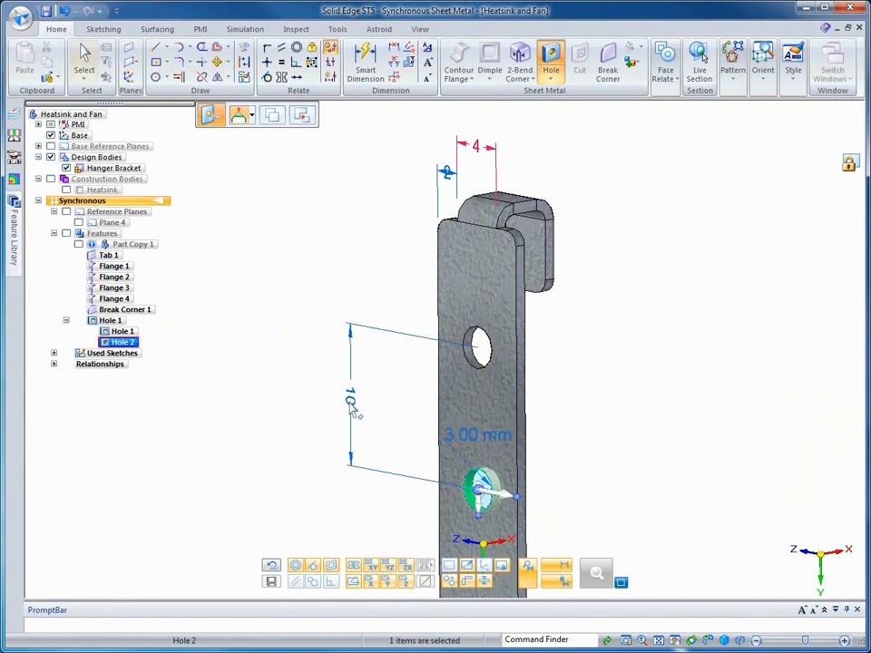
pyautogui.press('Escape')
pyautogui.click(359, 437)
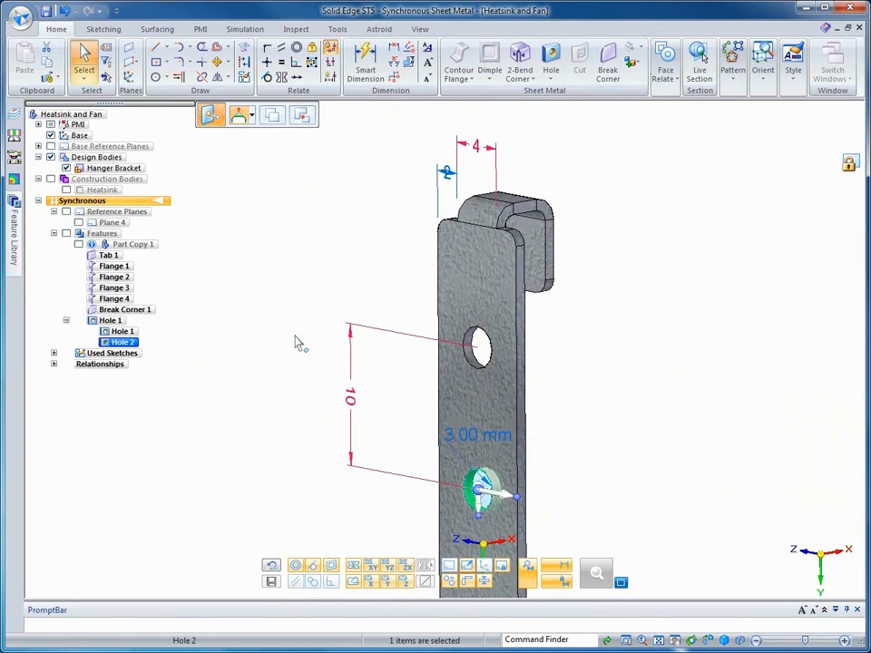
# Dimension the upper hole from the upright's top edge and set the distance to 10 mm by moving the hole side
pyautogui.click(367, 62)
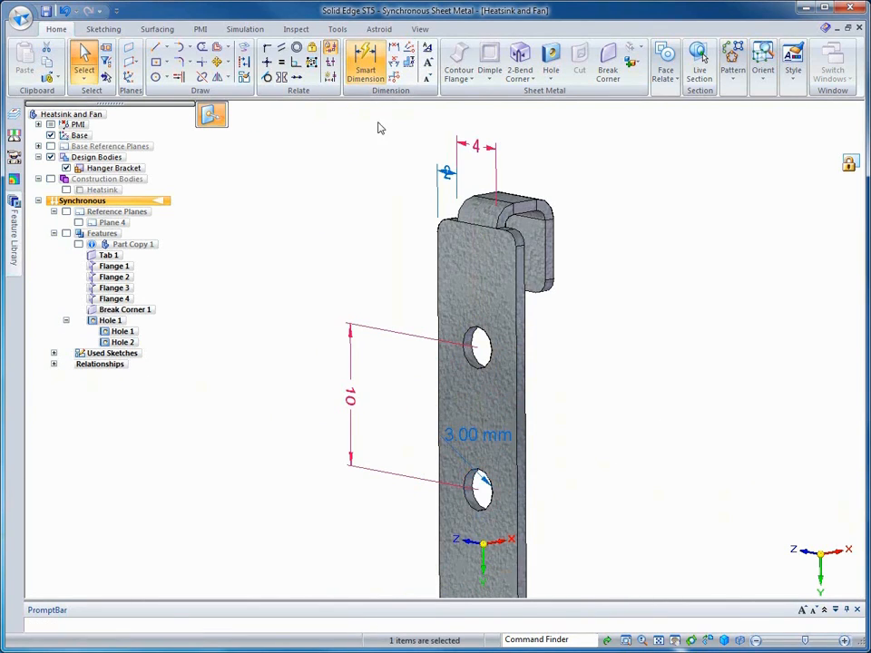
pyautogui.click(467, 337)
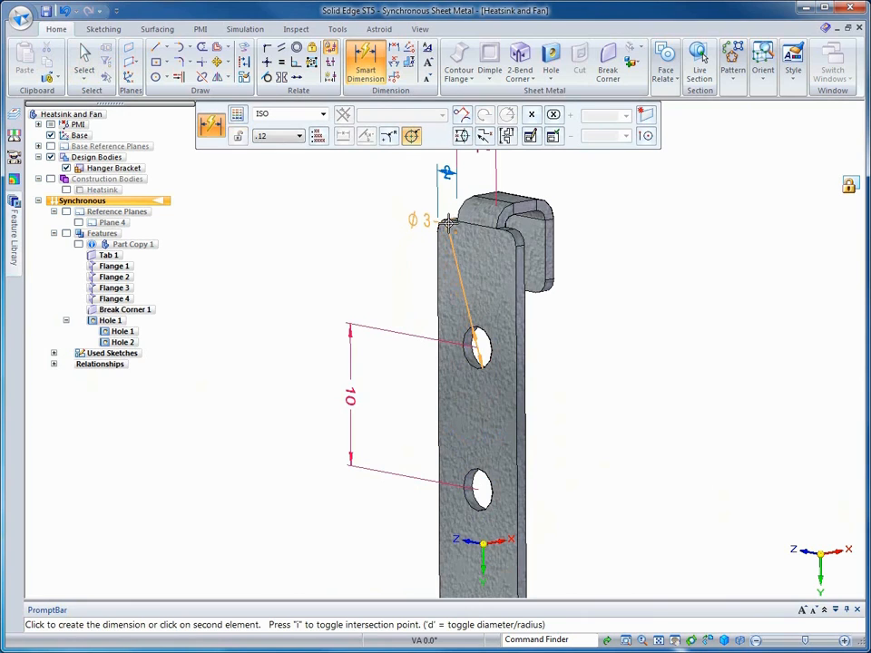
pyautogui.click(448, 220)
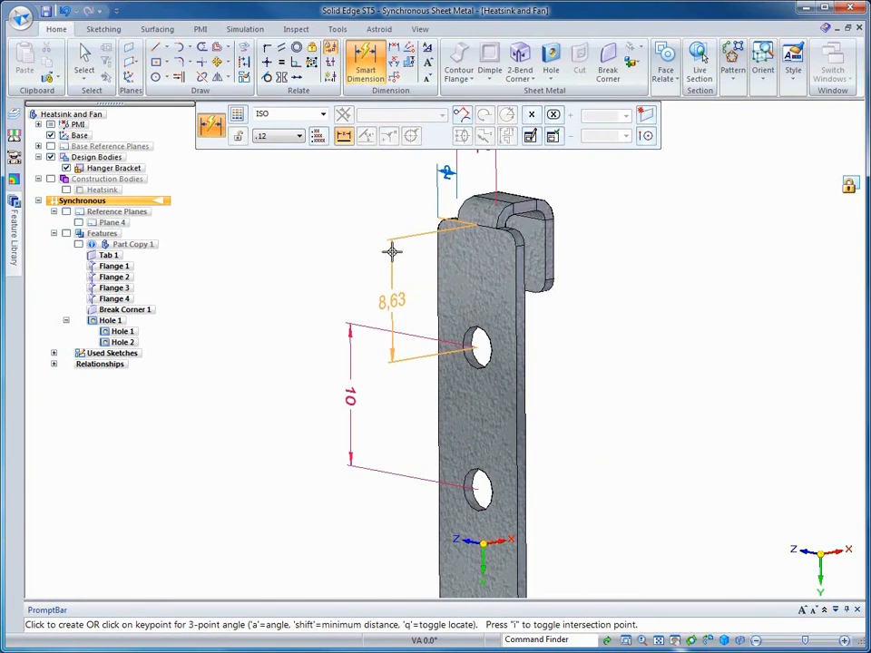
pyautogui.moveTo(389, 250); pyautogui.dragTo(413, 288, button='middle')
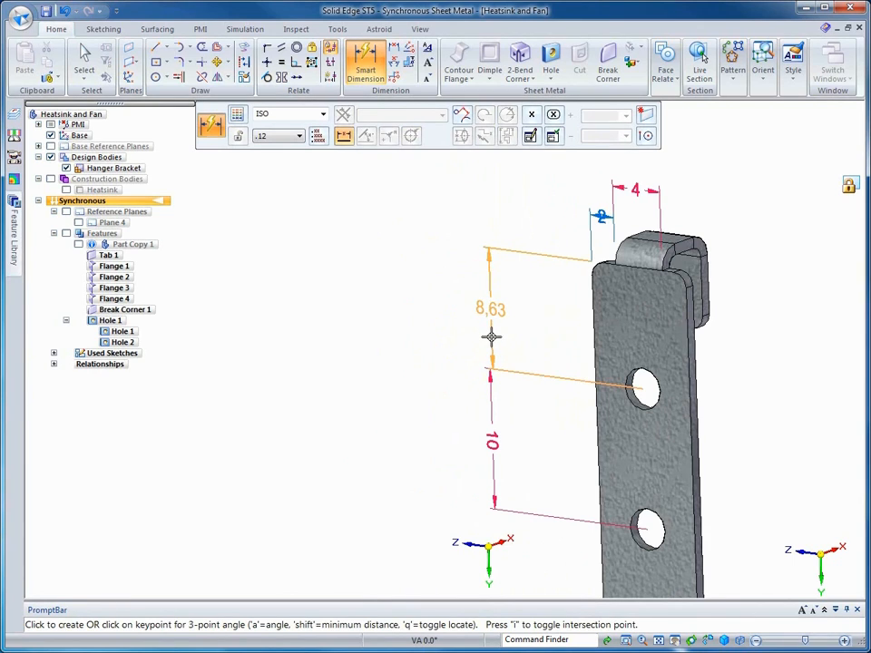
pyautogui.click(489, 335)
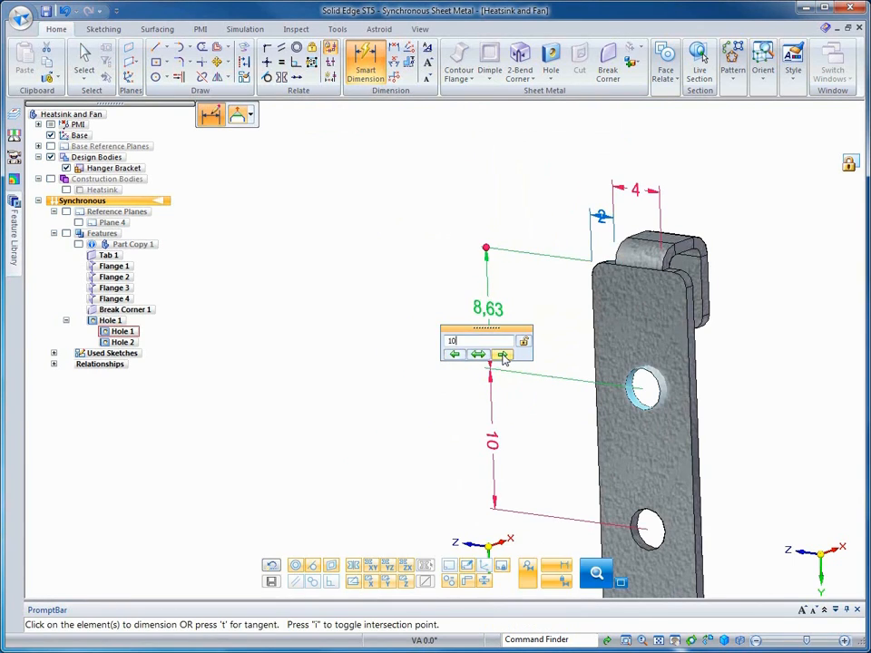
pyautogui.press('Return')
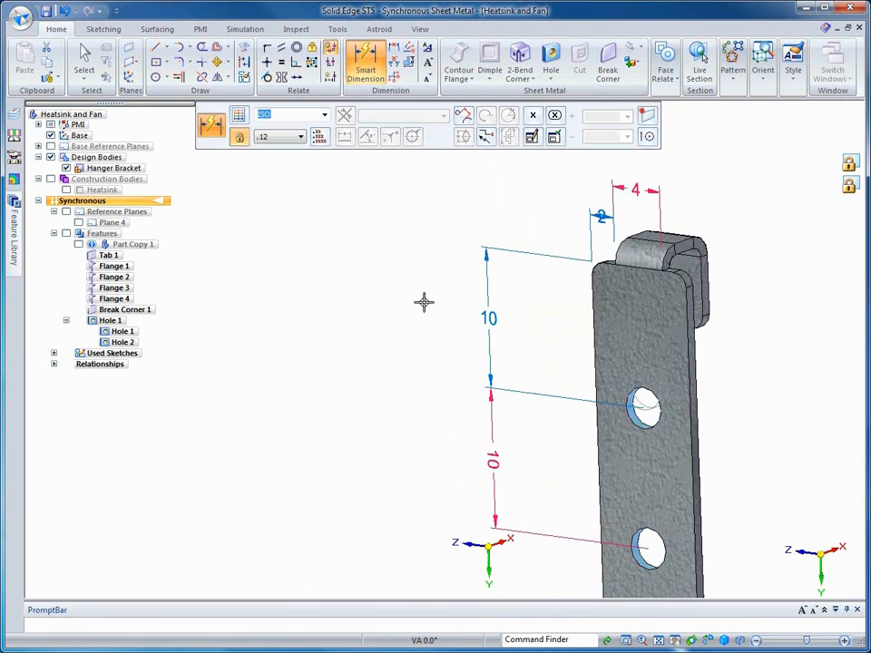
pyautogui.press('Escape')
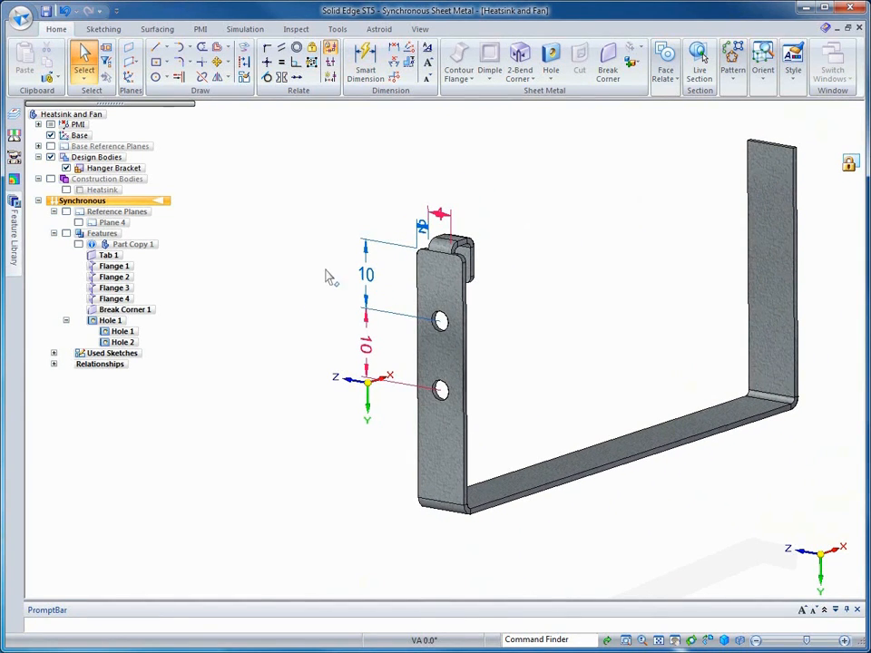
# Mirror the hook, rounded corners and both holes about the central base plane onto the opposite upright
pyautogui.moveTo(447, 361); pyautogui.dragTo(515, 437)
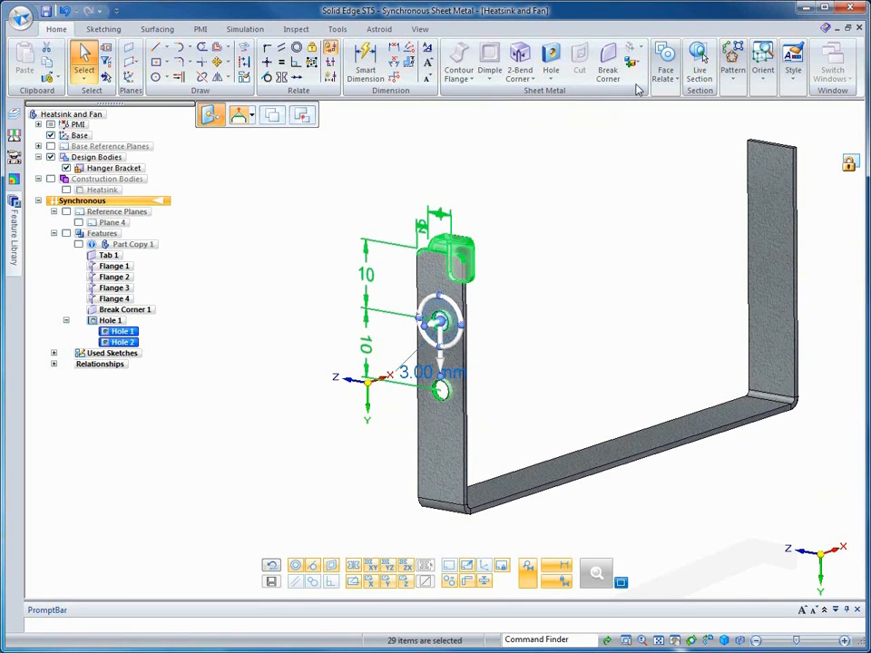
pyautogui.click(733, 66)
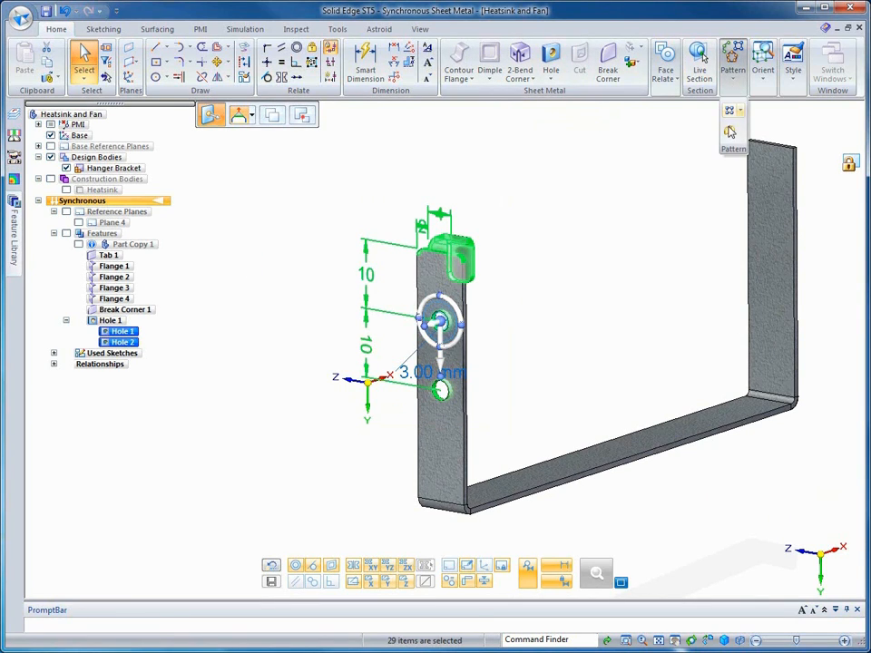
pyautogui.click(728, 134)
pyautogui.click(341, 400)
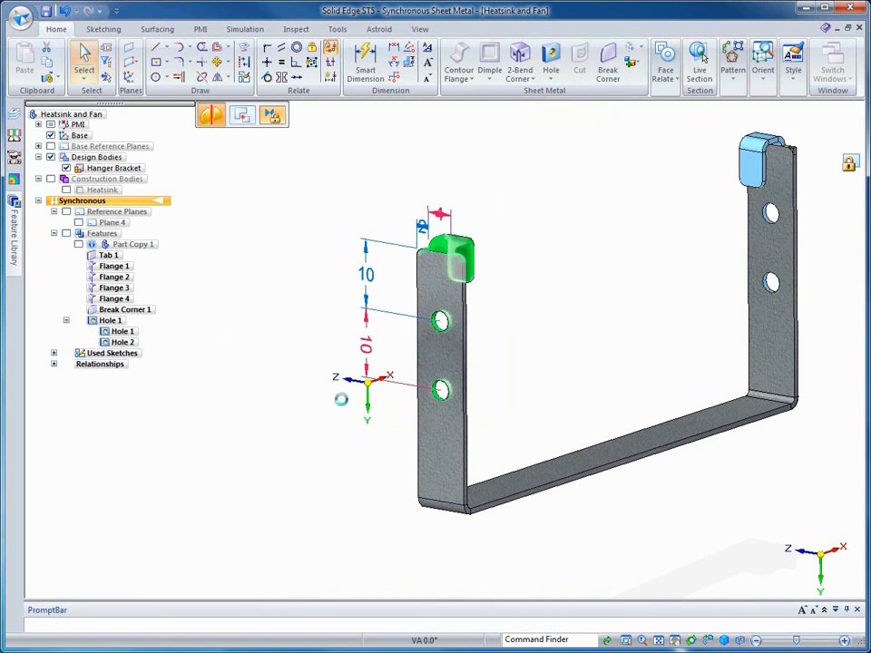
# Break the mirror feature into individual holes and flanges, then hide the base coordinate system and the PMI dimensions
pyautogui.click(305, 204)
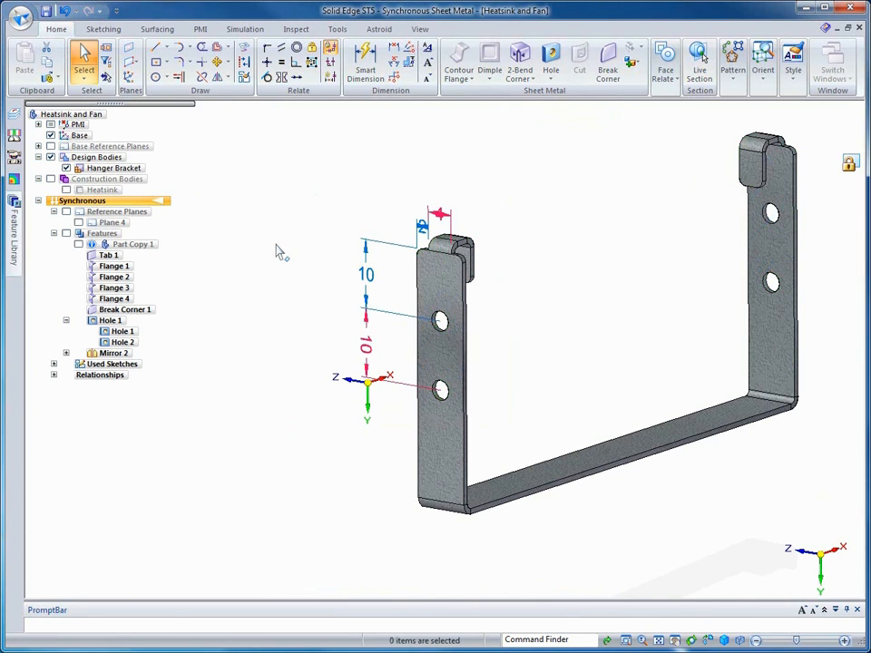
pyautogui.rightClick(116, 354)
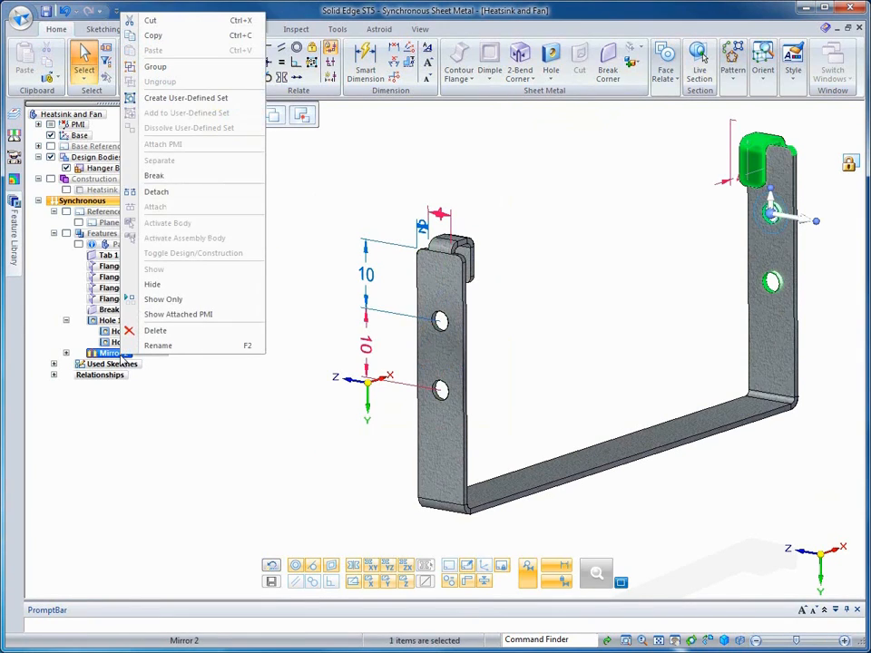
pyautogui.click(154, 175)
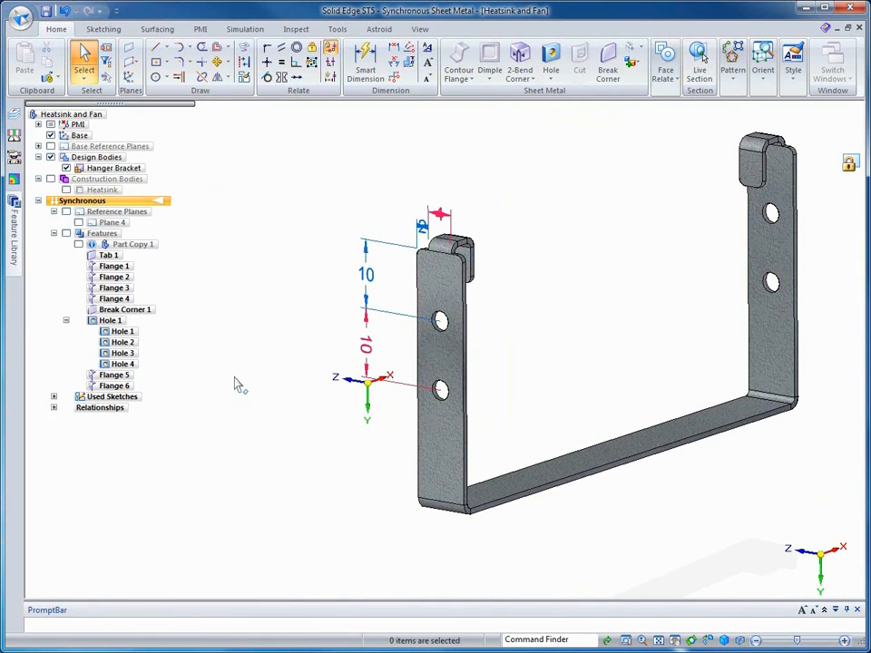
pyautogui.click(51, 135)
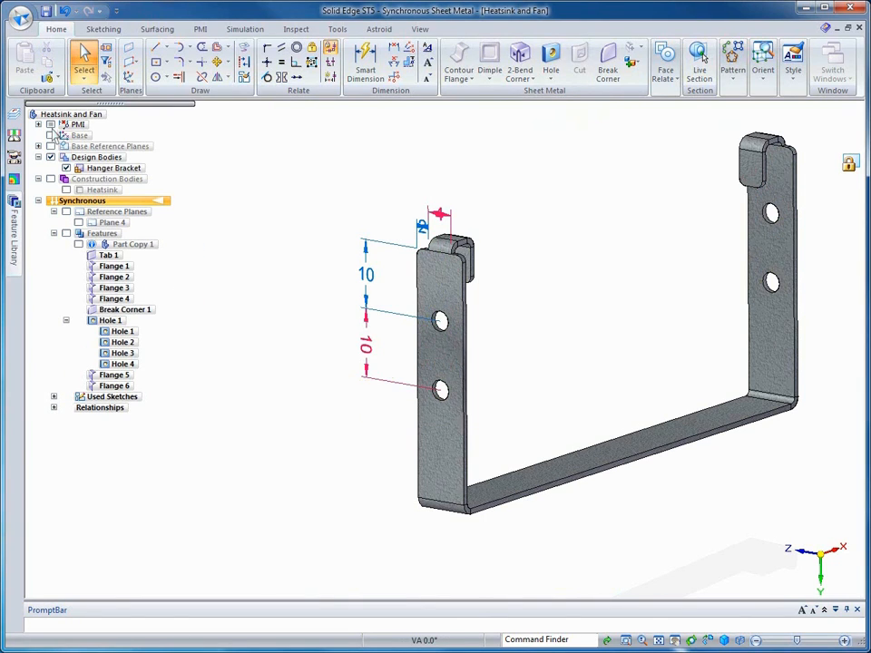
pyautogui.click(51, 124)
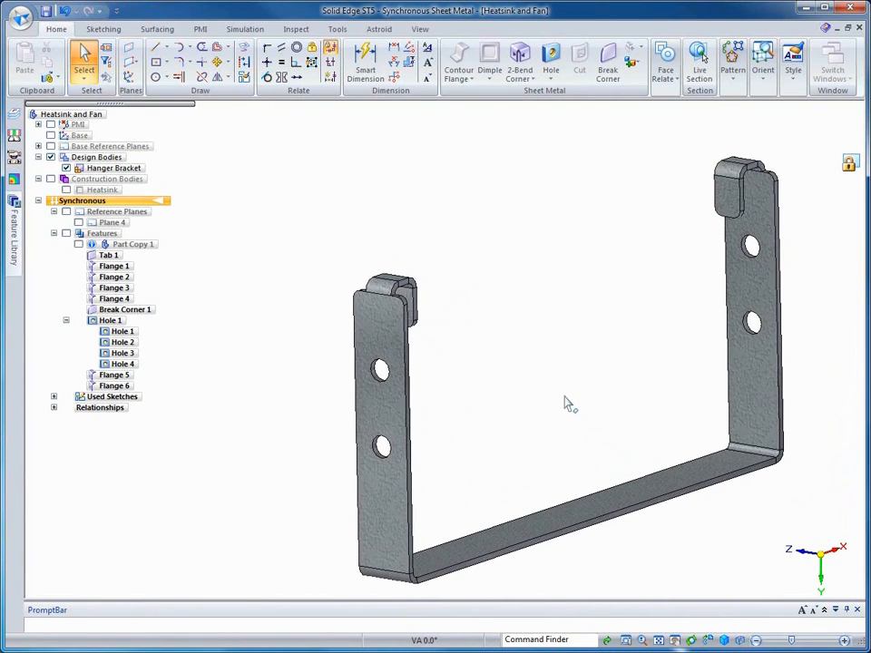
# Create a coincident plane on the mirrored upright's face and move it 10 mm inward over the base plate
pyautogui.click(129, 55)
pyautogui.click(740, 302)
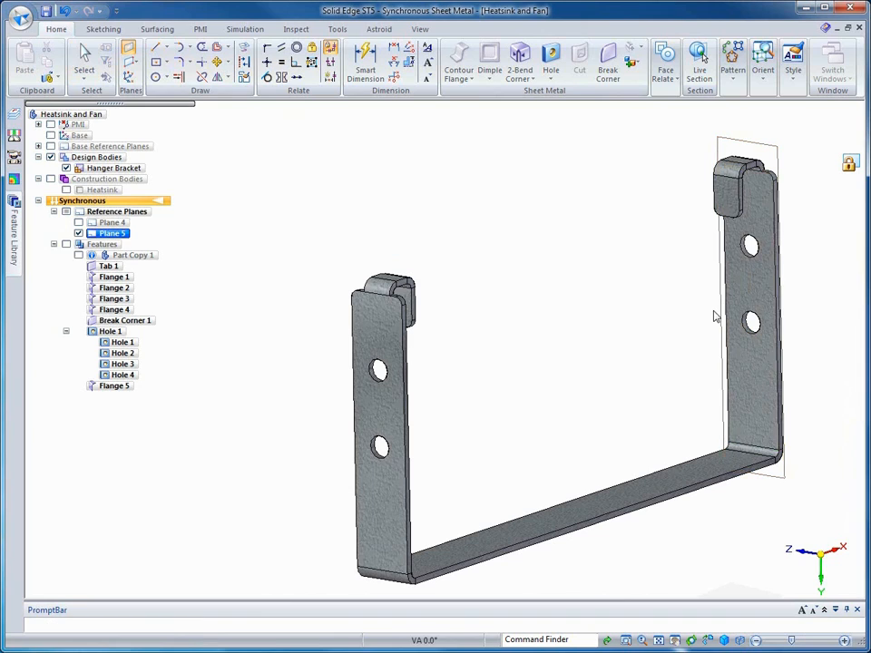
pyautogui.click(725, 318)
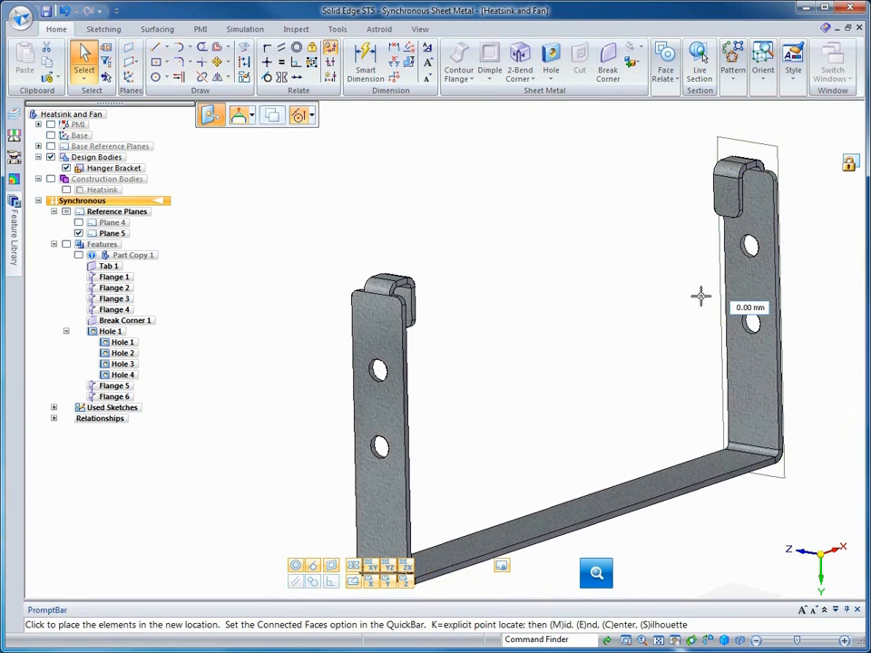
pyautogui.write('10')
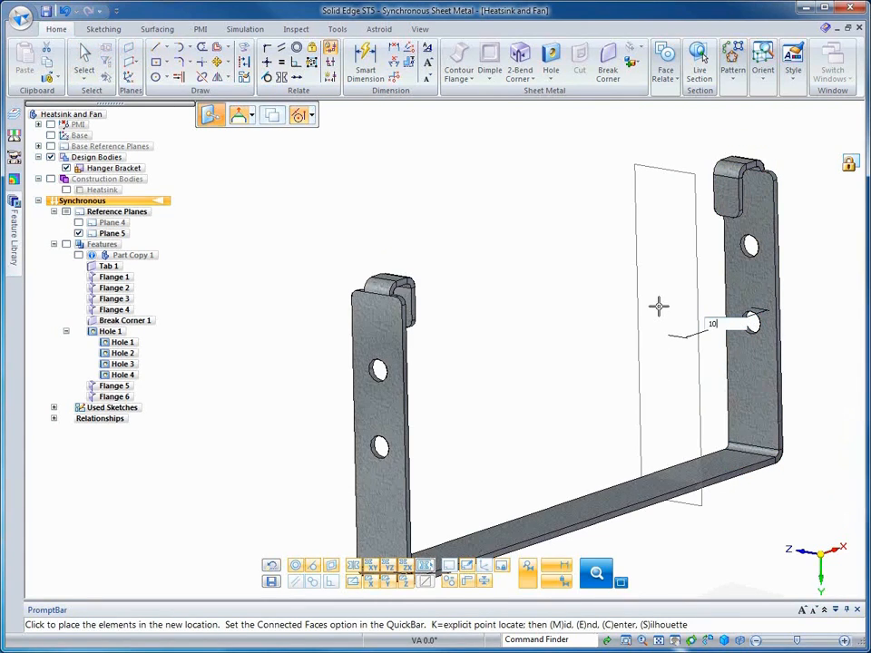
pyautogui.click(614, 318)
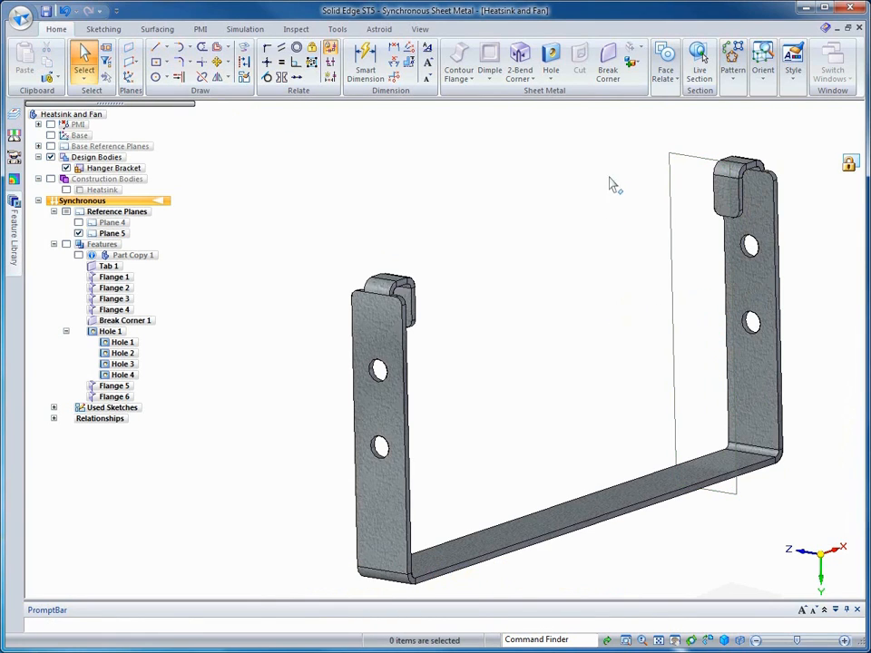
# Split the Hanger Bracket body with the offset plane, separating the mirrored upright from the rest
pyautogui.click(632, 62)
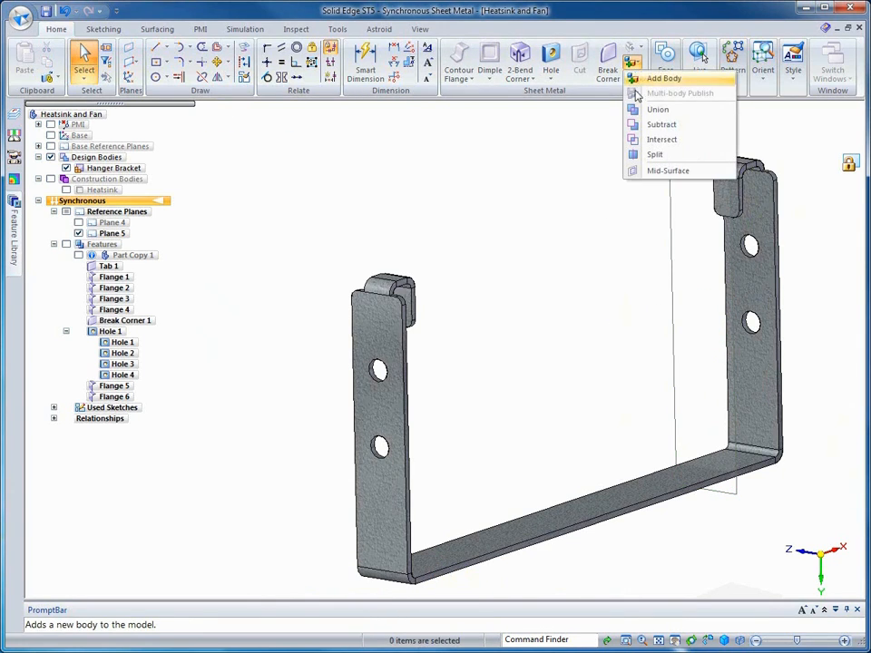
pyautogui.click(650, 155)
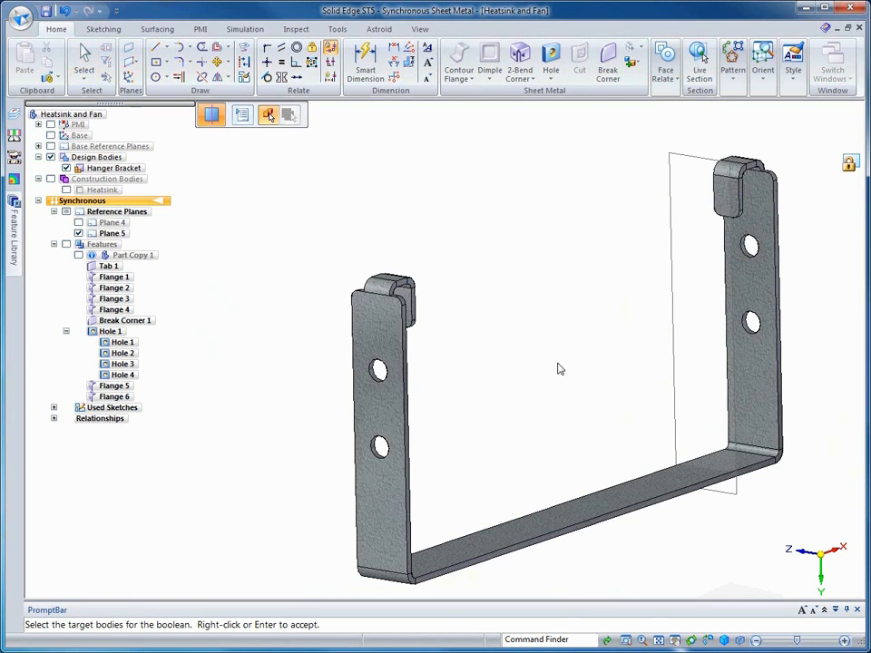
pyautogui.click(582, 515)
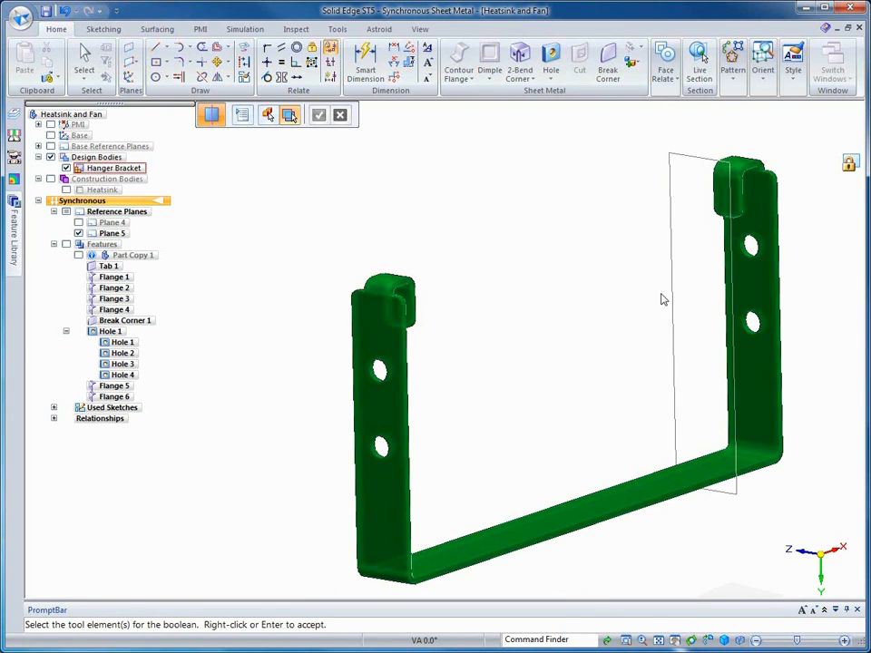
pyautogui.click(672, 298)
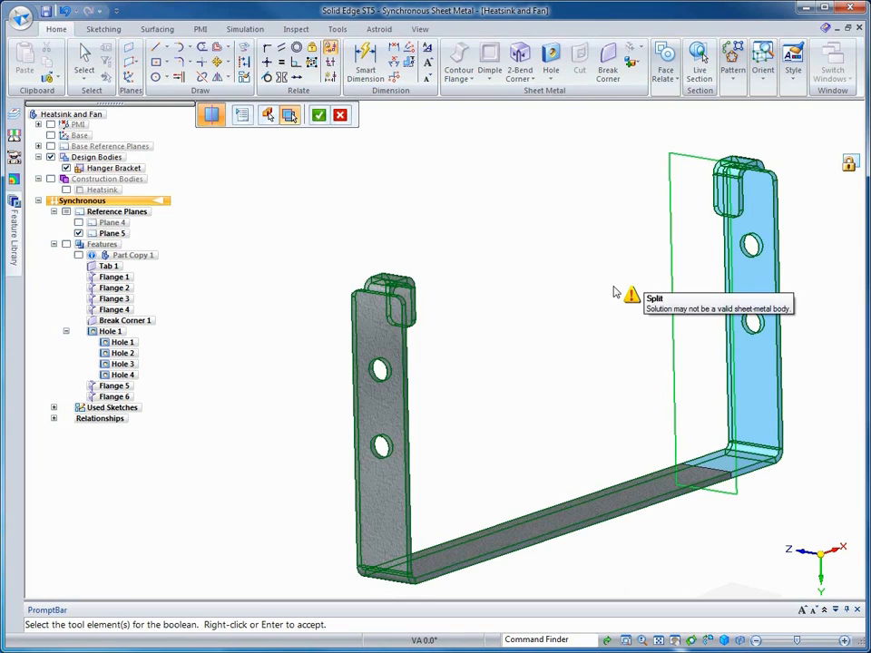
pyautogui.rightClick(614, 287)
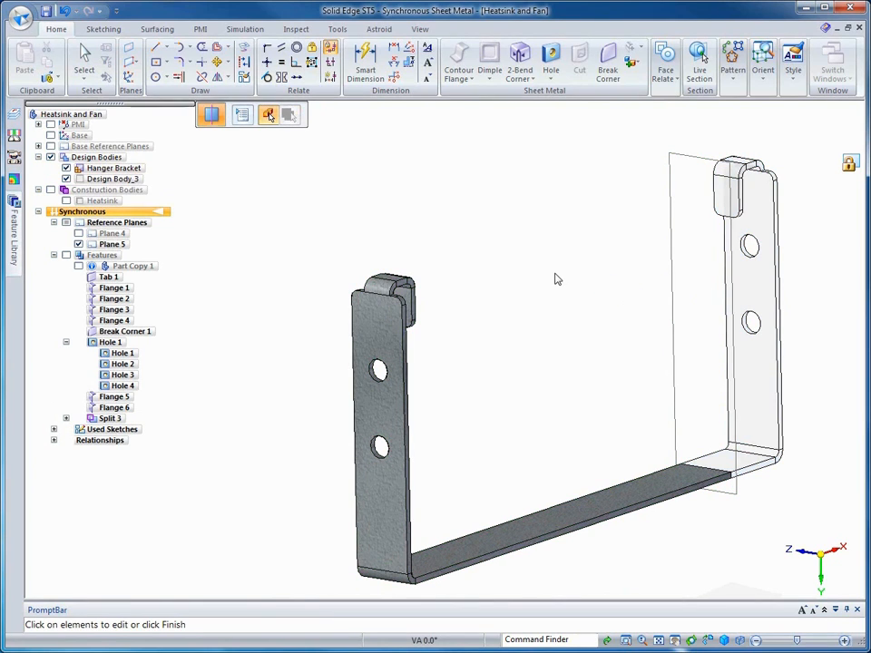
pyautogui.press('Escape')
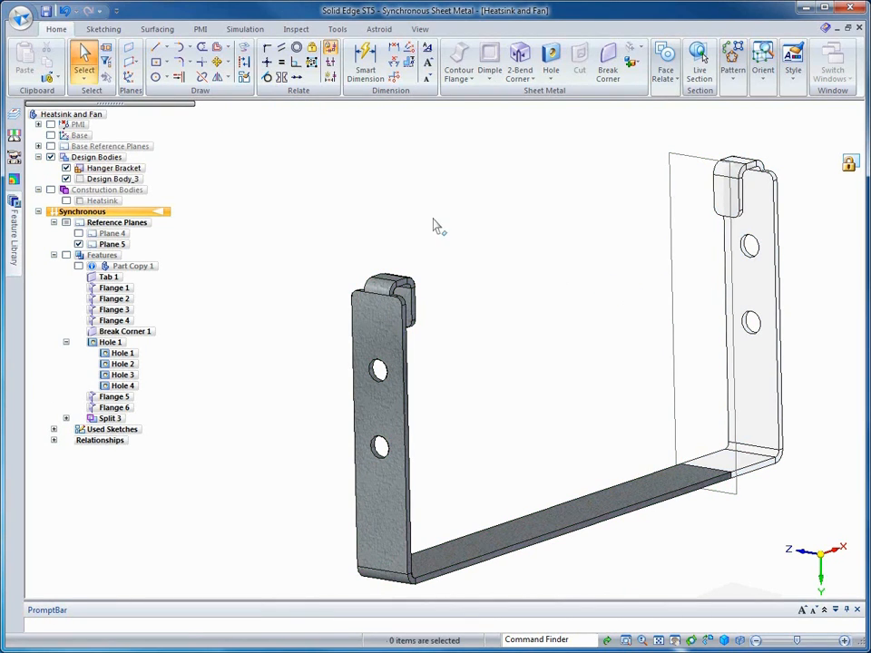
# Rename the split-off upright body Filter Holder and make it the active body
pyautogui.click(120, 180)
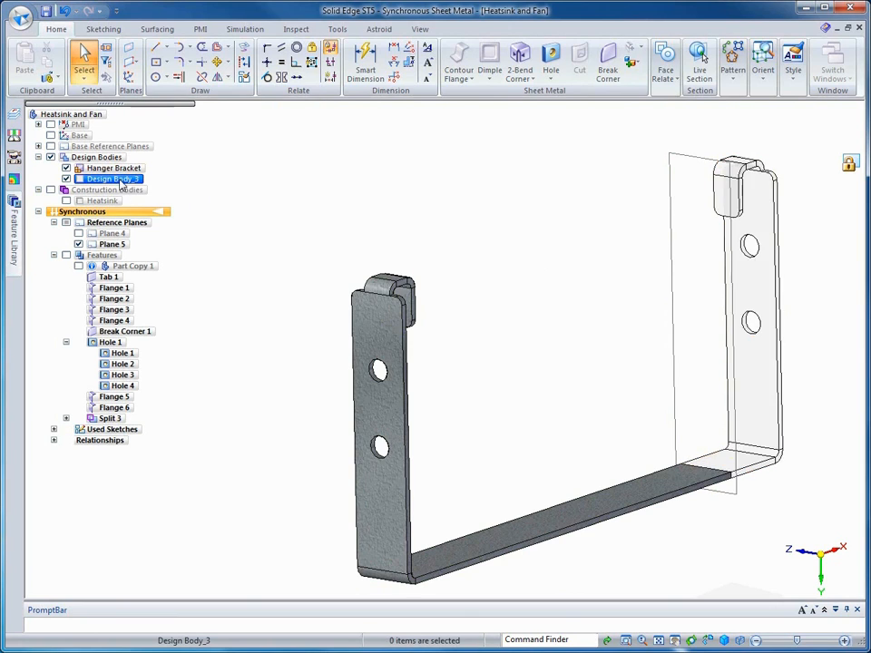
pyautogui.click(120, 181)
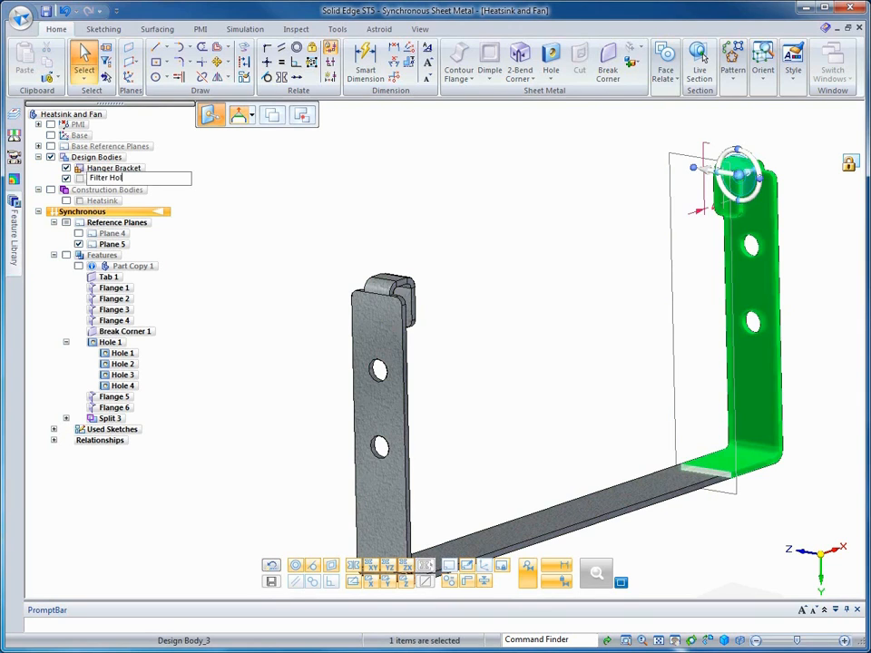
pyautogui.press('Return')
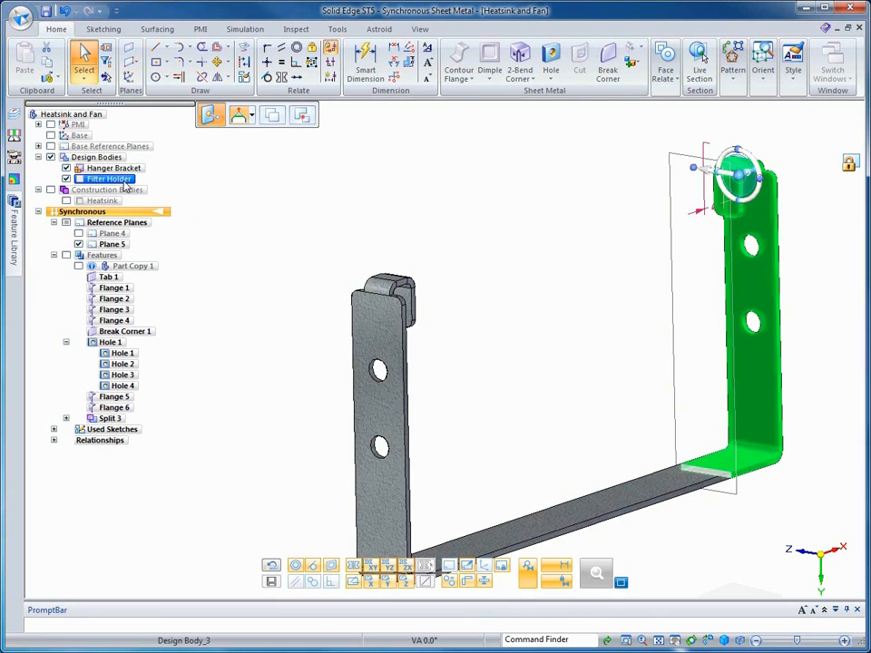
pyautogui.click(291, 180)
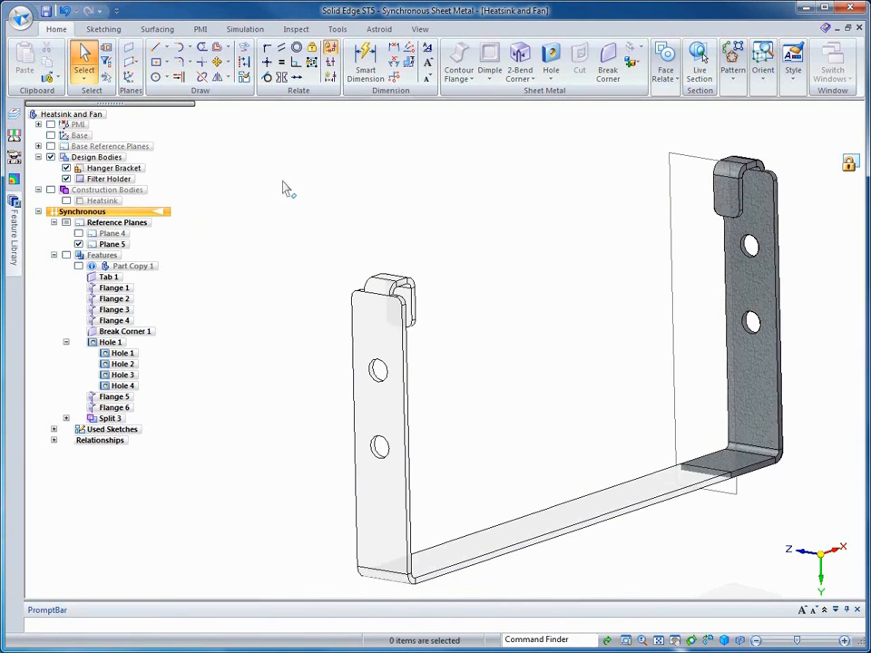
# Hide the splitting plane and move the Filter Holder's short base plate down by 20 mm
pyautogui.click(78, 244)
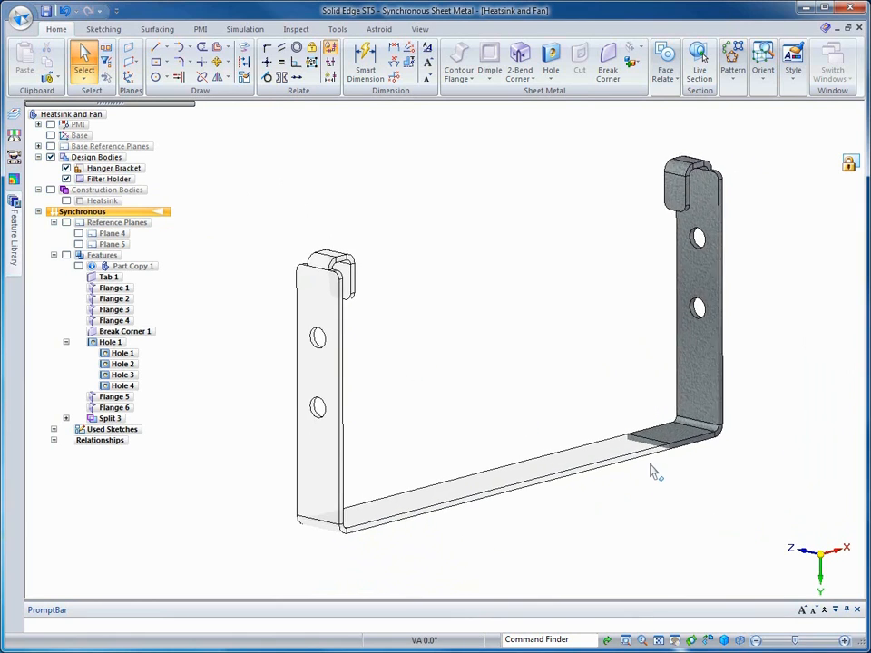
pyautogui.click(671, 417)
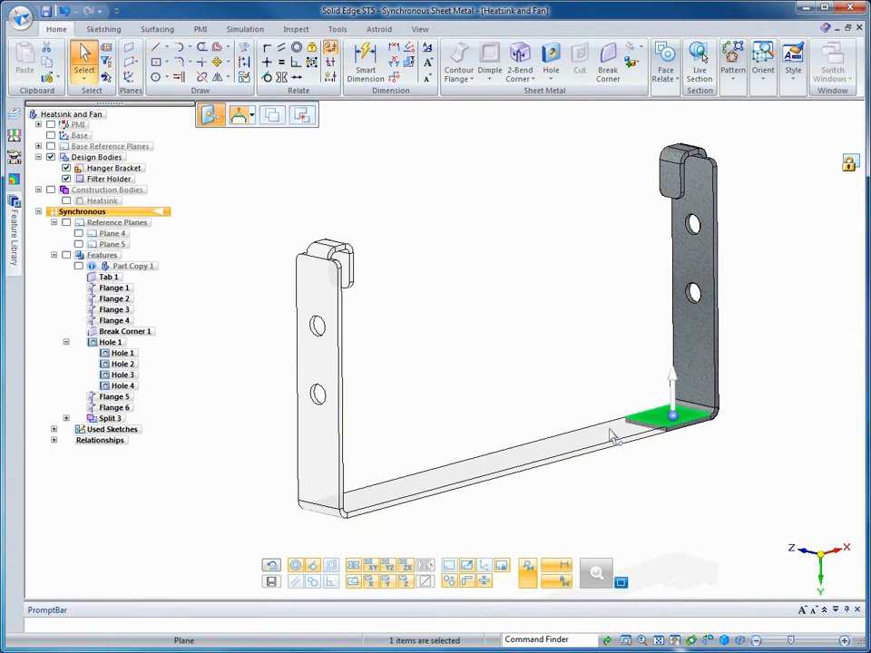
pyautogui.click(673, 392)
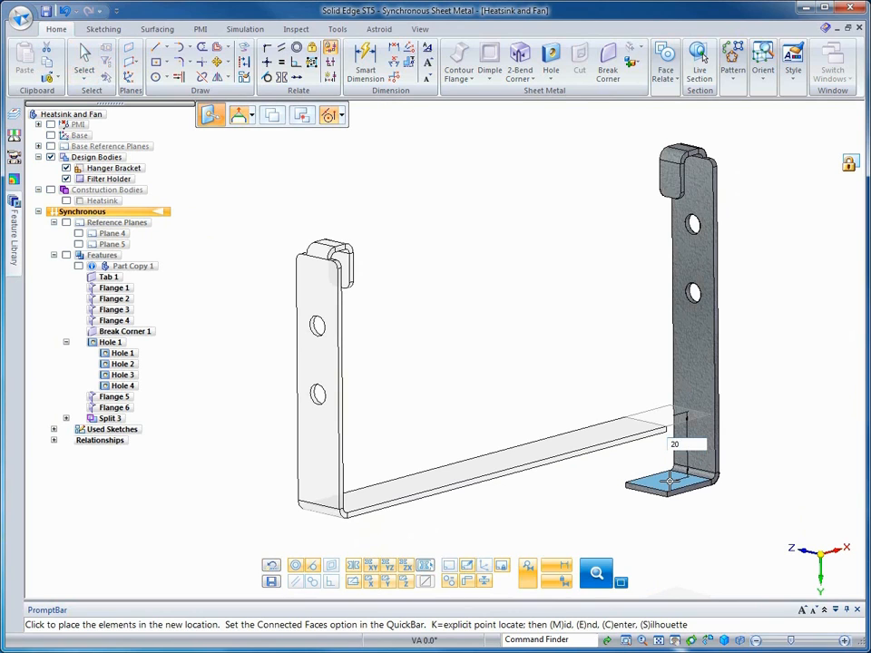
pyautogui.press('Return')
pyautogui.press('Escape')
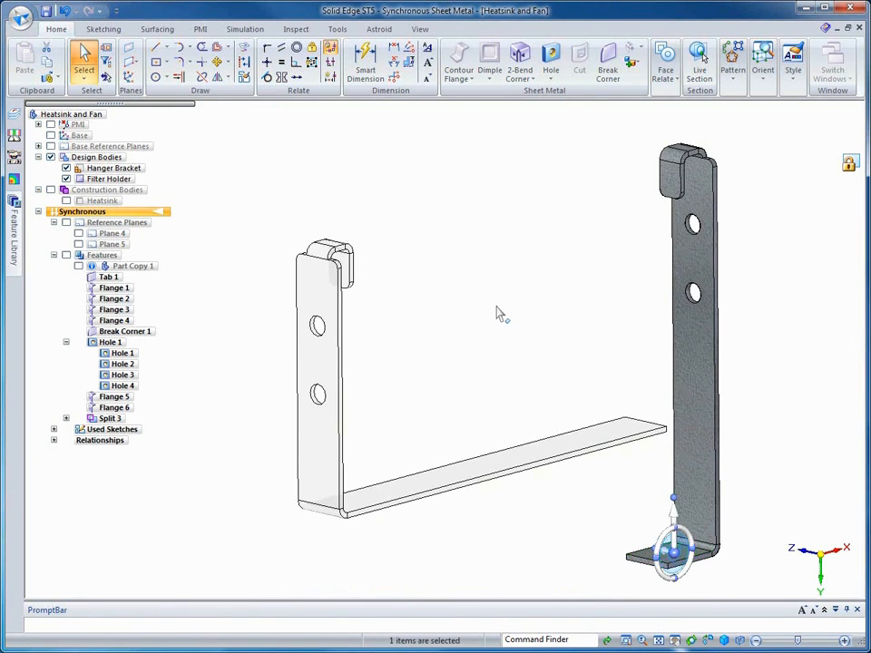
# Extend the free end of the Filter Holder's base by 67.52 mm to align with the opposite upright's outer face
pyautogui.moveTo(496, 307); pyautogui.dragTo(688, 437, button='middle')
pyautogui.click(689, 431)
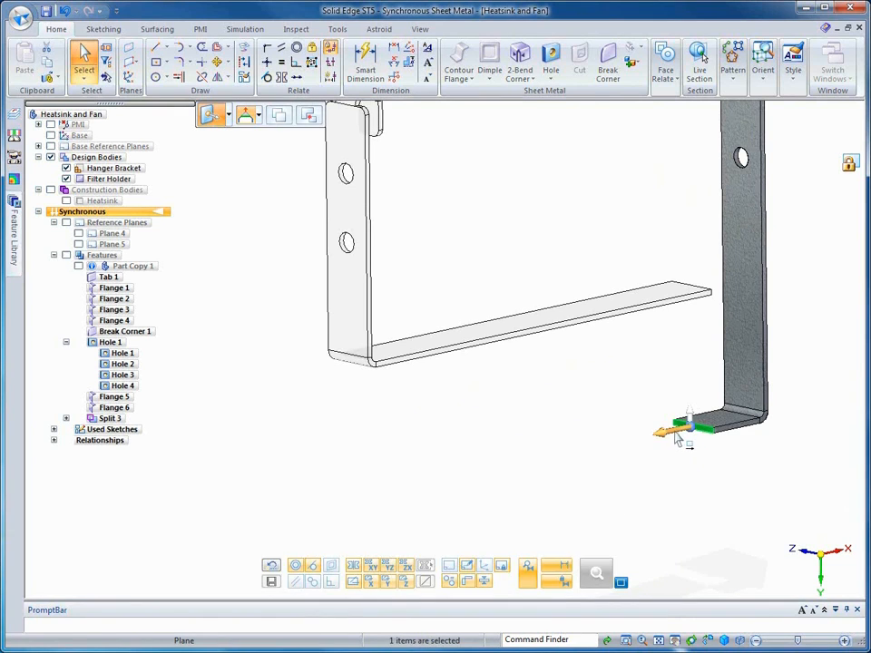
pyautogui.click(676, 438)
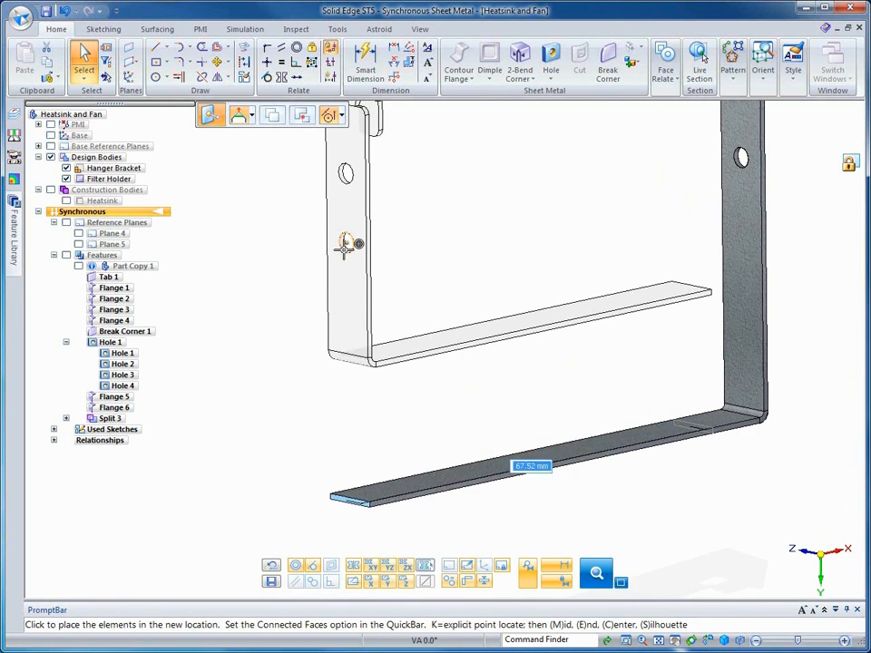
pyautogui.click(405, 428)
pyautogui.click(288, 437)
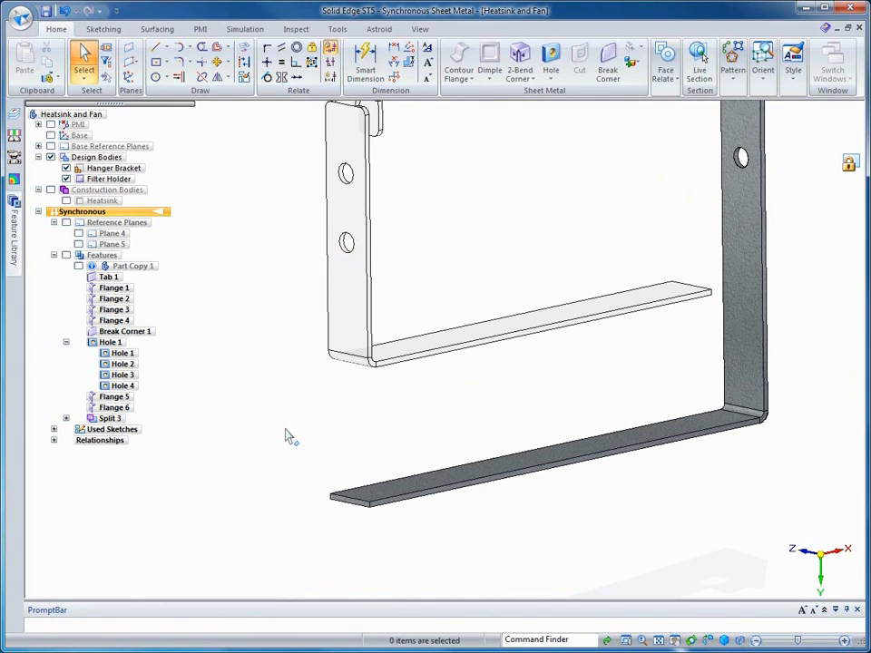
# Start a hem for the Filter Holder and set its hem type to S-Flange
pyautogui.moveTo(286, 430); pyautogui.dragTo(292, 430, button='middle')
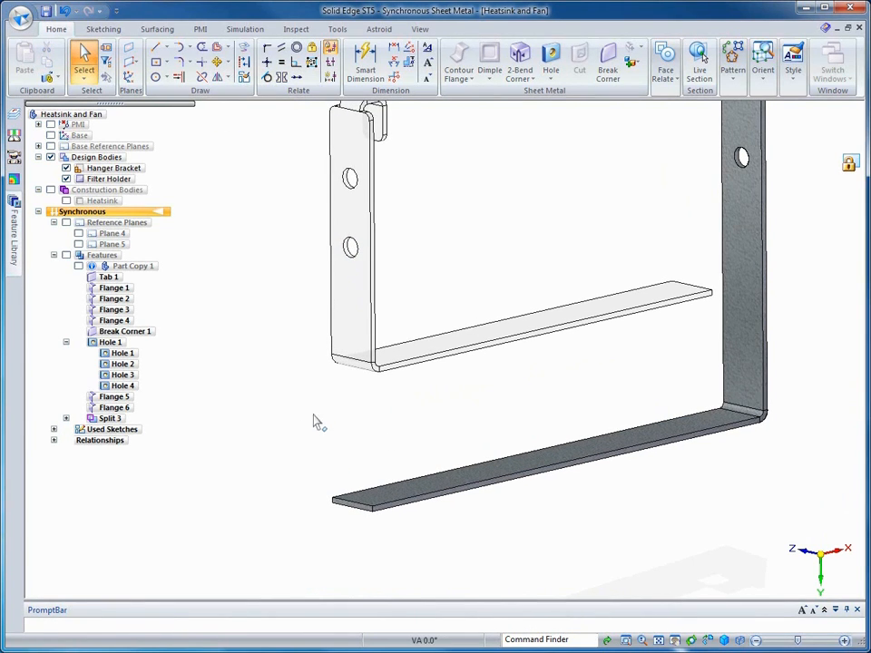
pyautogui.rightClick(451, 148)
pyautogui.click(450, 185)
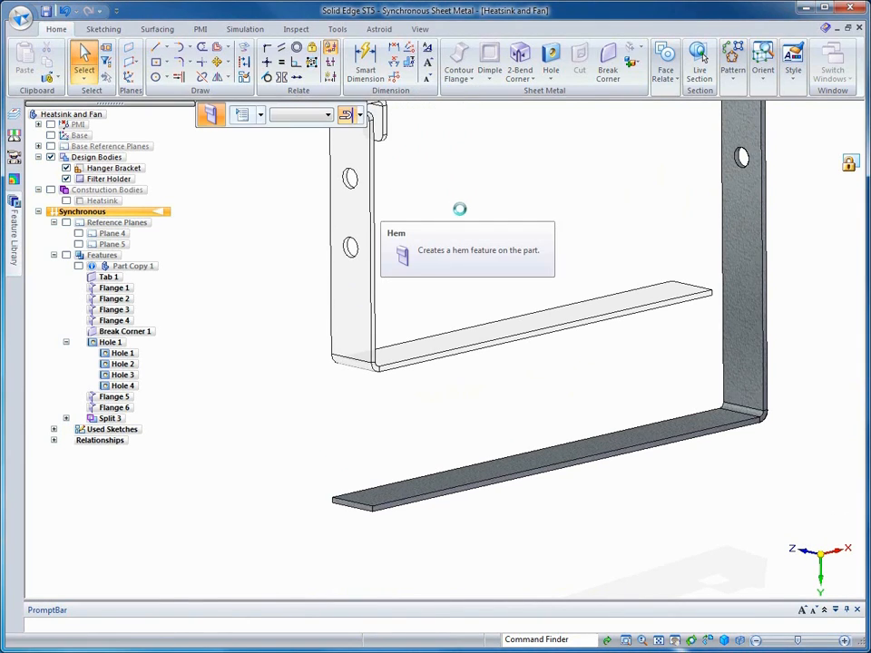
pyautogui.click(210, 114)
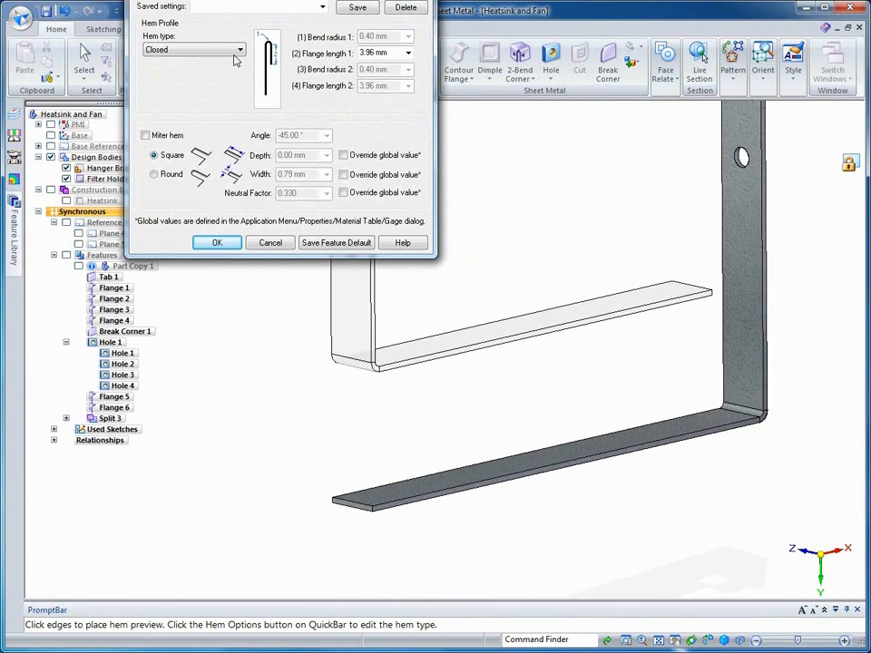
pyautogui.click(239, 51)
pyautogui.click(167, 71)
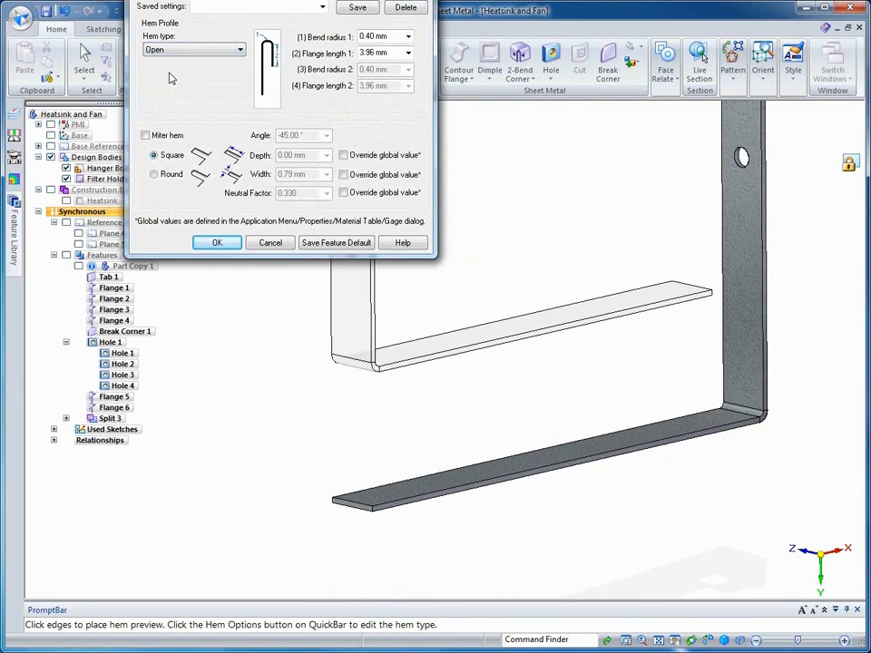
pyautogui.click(185, 54)
pyautogui.click(168, 81)
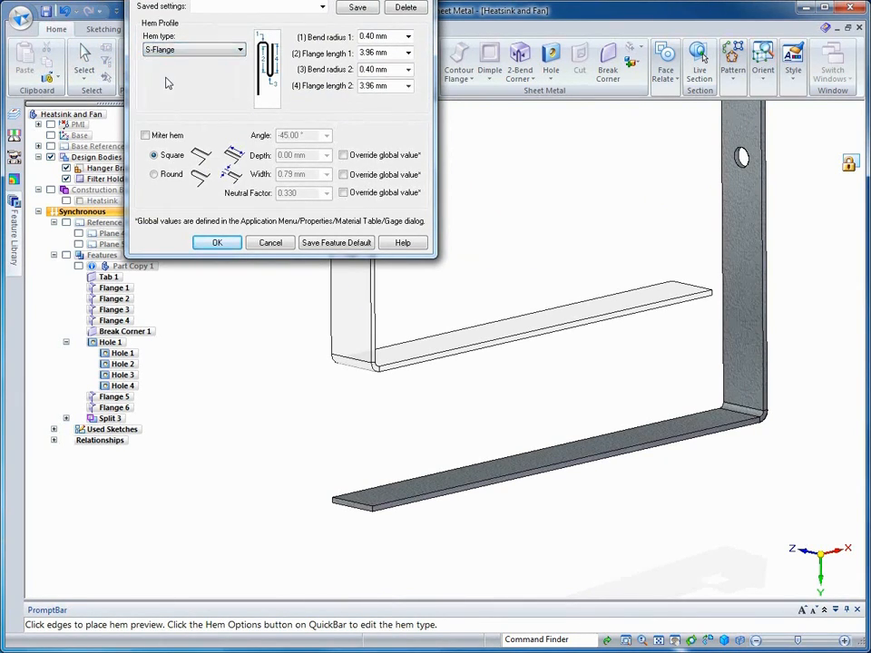
# Load the saved Filter Holder S-Hem settings and apply the hem to the free end edge of the Filter Holder's base
pyautogui.click(322, 7)
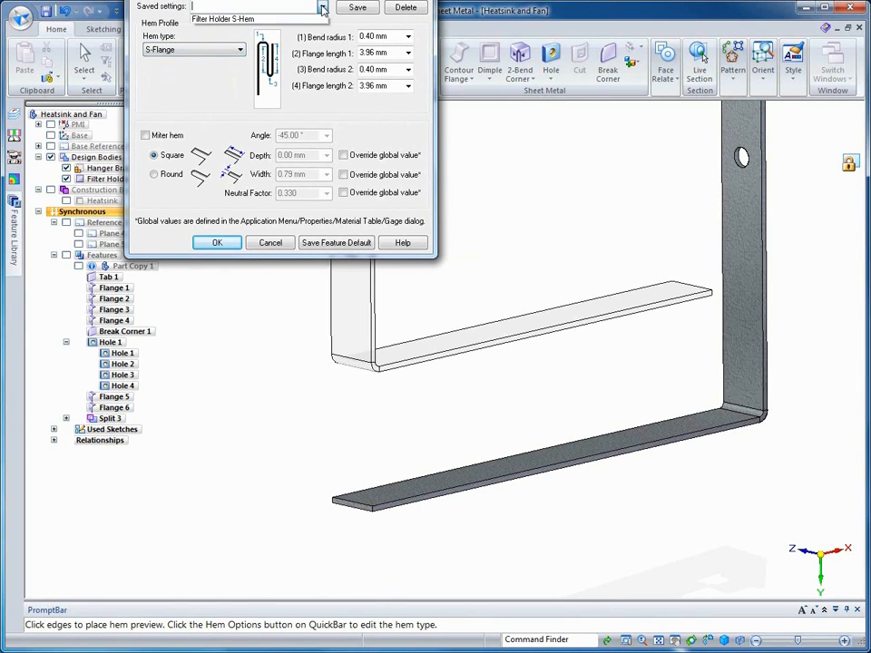
pyautogui.click(231, 19)
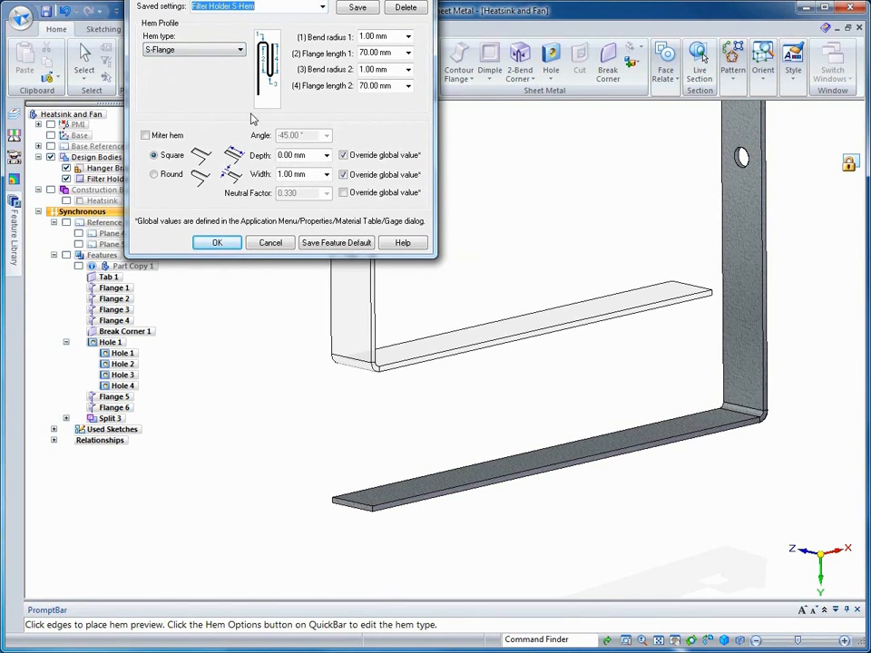
pyautogui.click(217, 243)
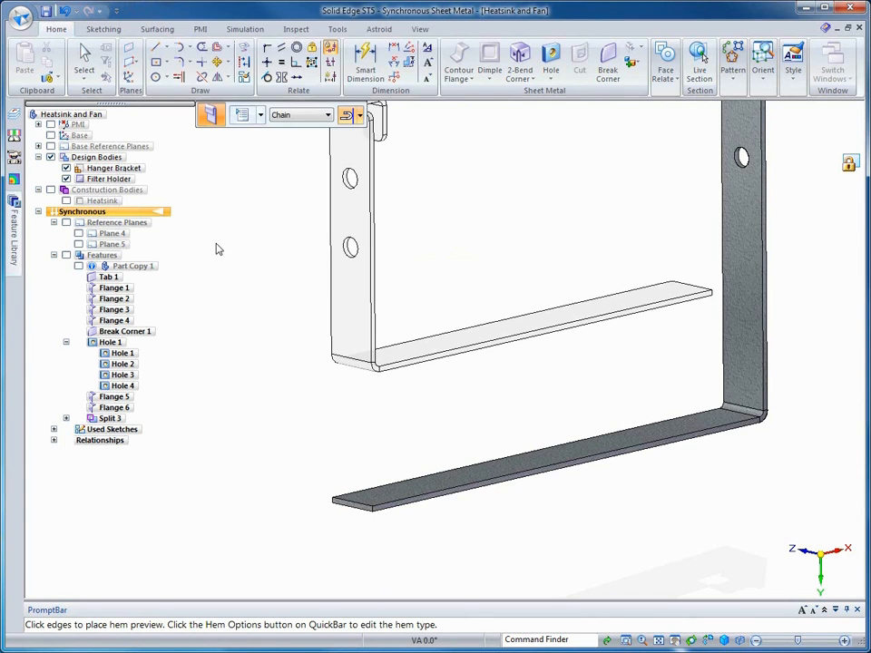
pyautogui.click(340, 482)
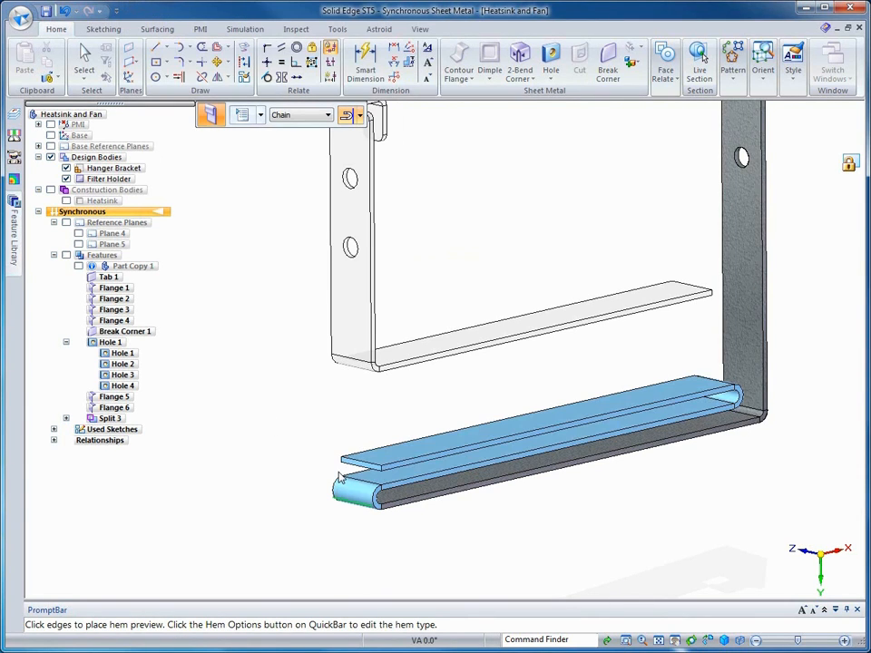
pyautogui.rightClick(291, 423)
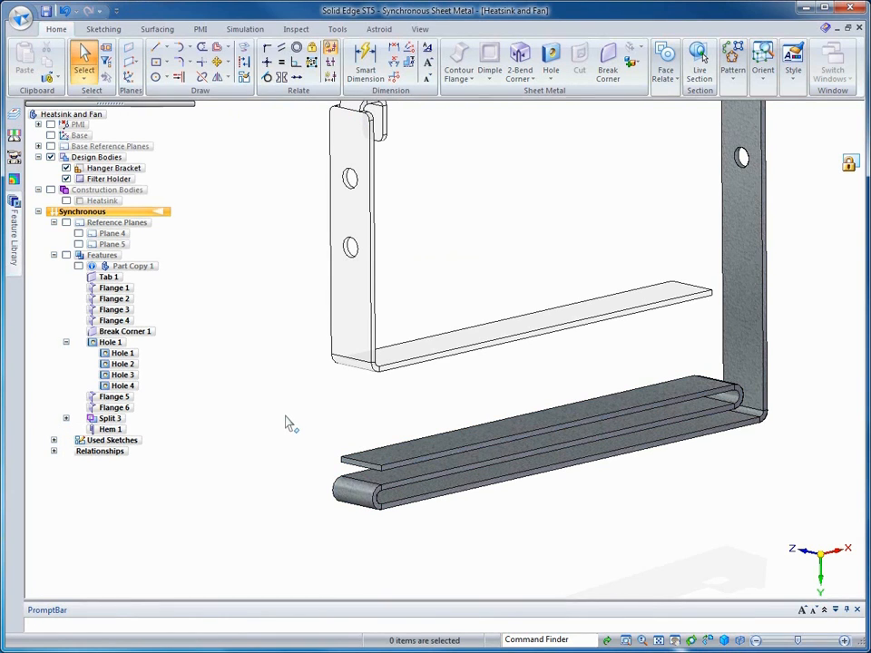
# Dimension the width of the hemmed Filter Holder strip and set it to 12 mm, changing both sides symmetrically
pyautogui.scroll(-3, 290, 424)
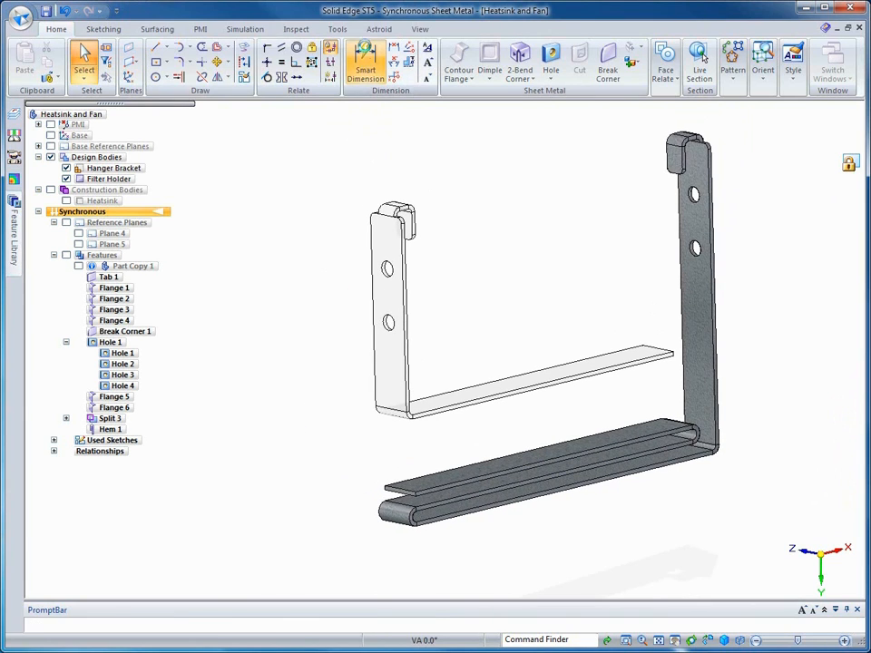
pyautogui.click(365, 63)
pyautogui.click(401, 452)
pyautogui.click(384, 446)
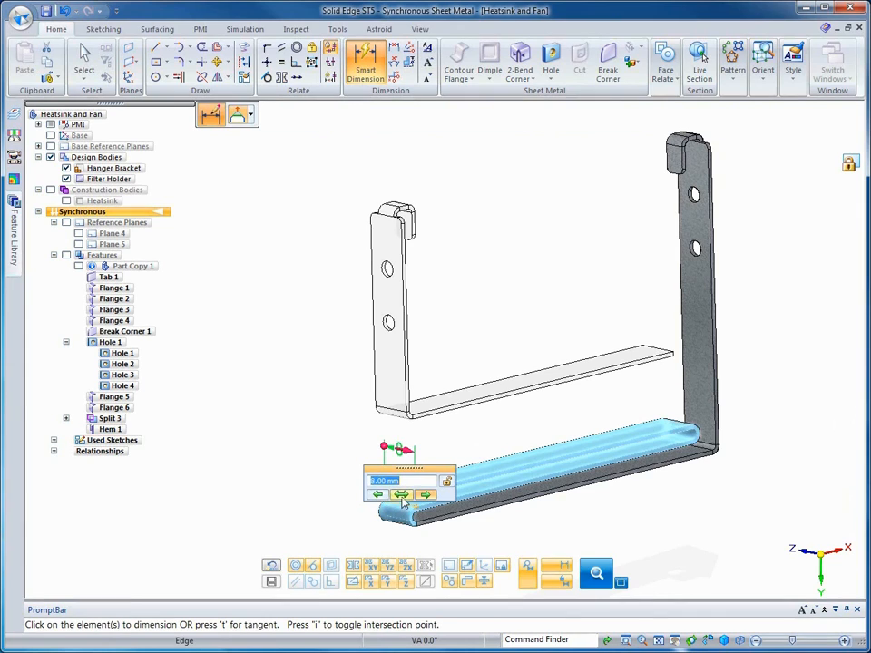
pyautogui.click(401, 494)
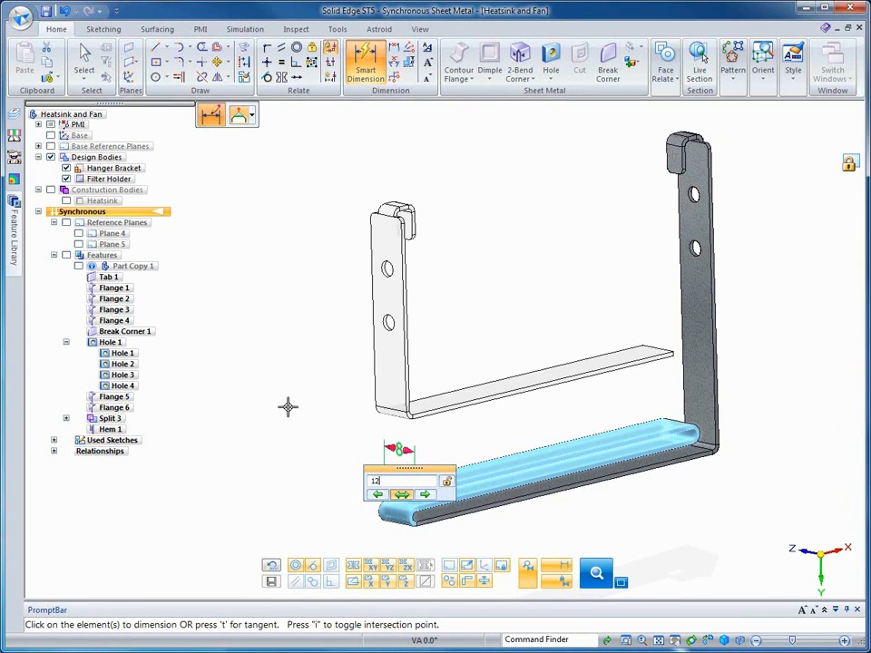
pyautogui.press('Return')
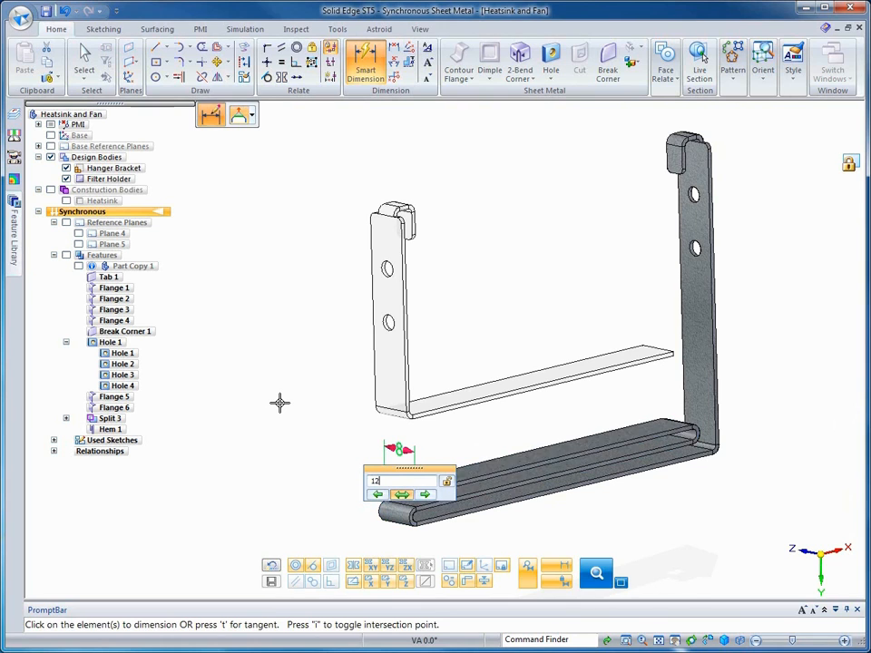
pyautogui.press('Escape')
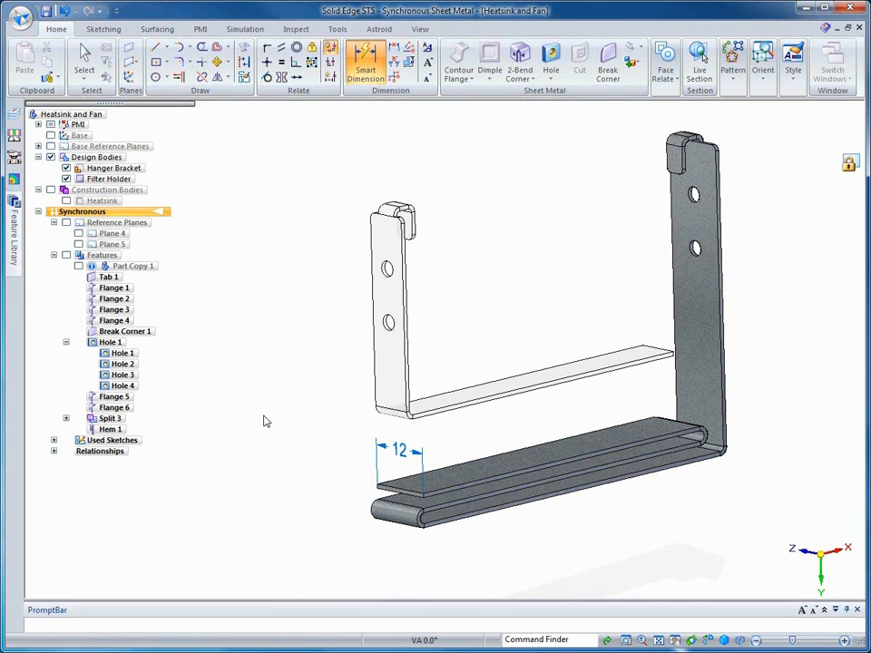
# Add 10 mm flanges at 90° along both long edges of the Filter Holder's upright, facing outward
pyautogui.moveTo(290, 411); pyautogui.dragTo(734, 381, button='middle')
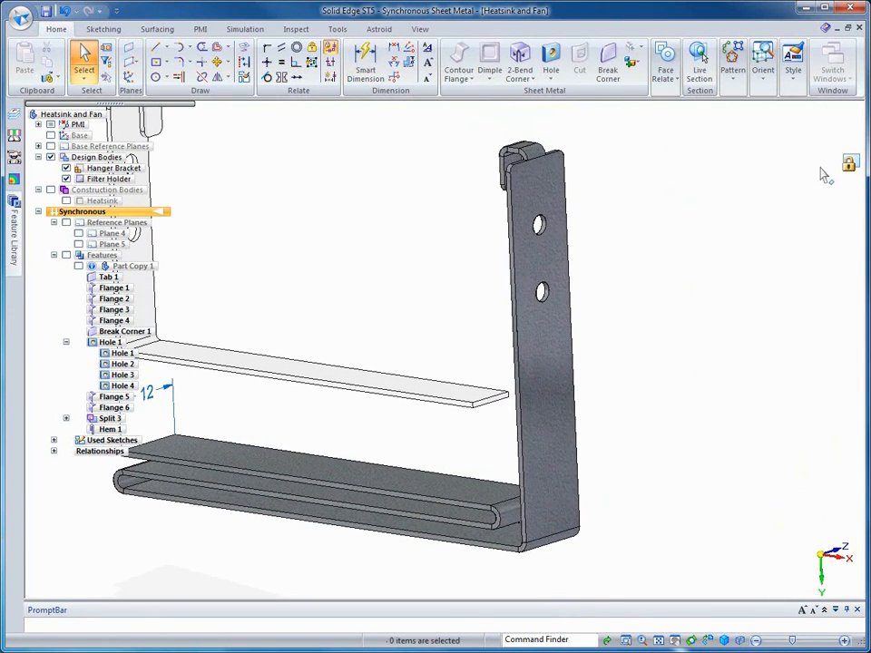
pyautogui.click(513, 304)
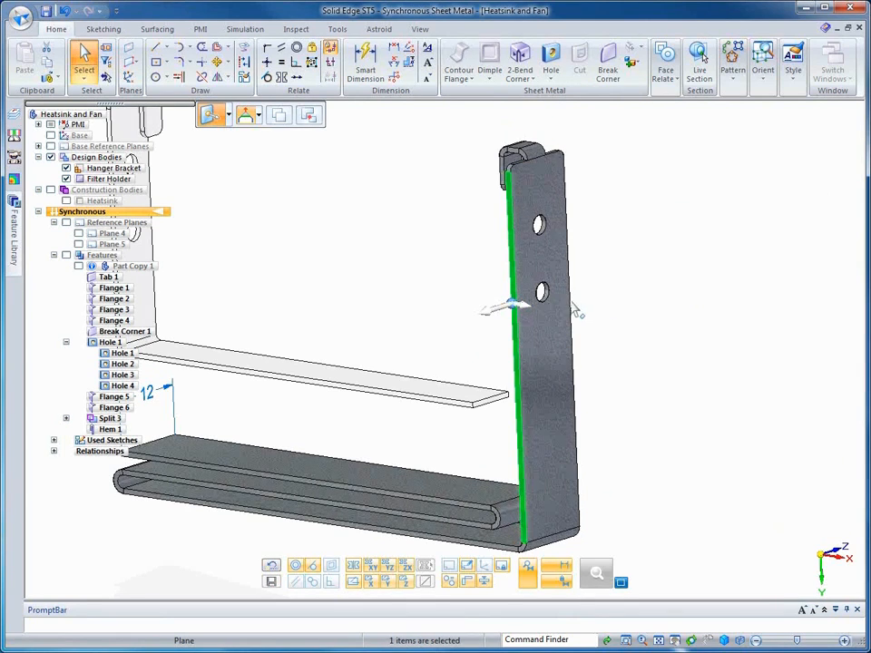
pyautogui.keyDown('ctrl'); pyautogui.click(573, 304); pyautogui.keyUp('ctrl')
pyautogui.click(527, 307)
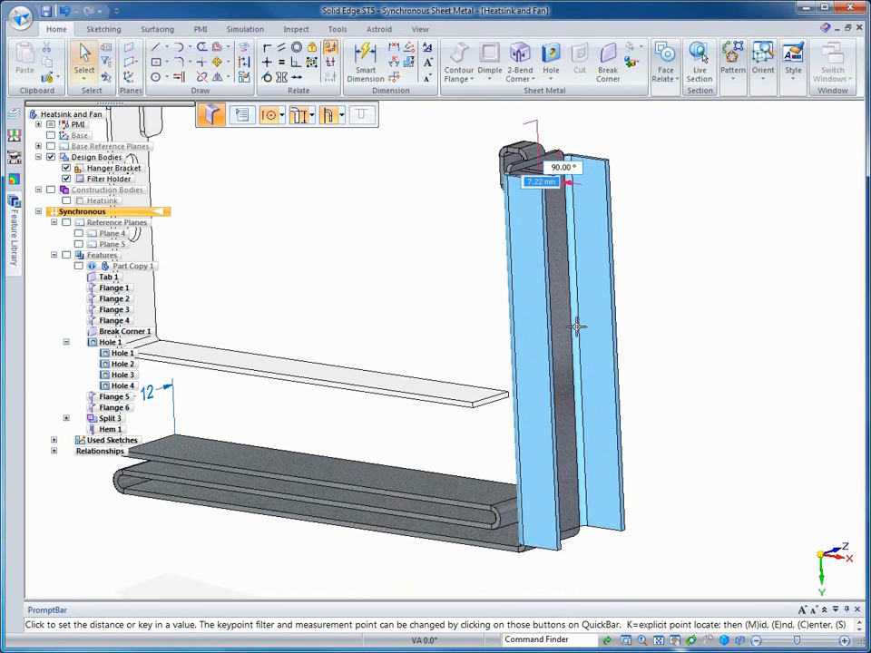
pyautogui.write('10')
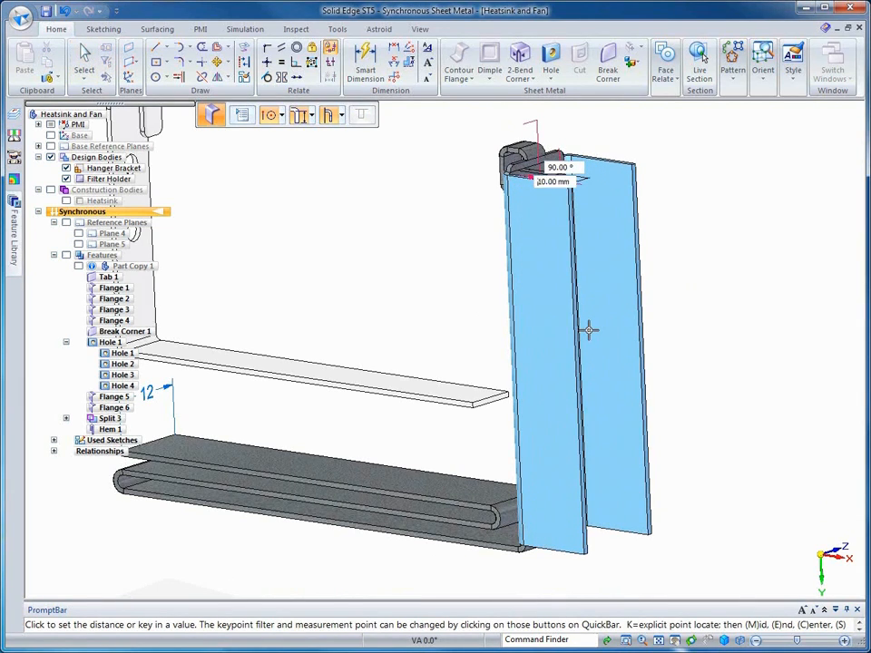
pyautogui.press('Return')
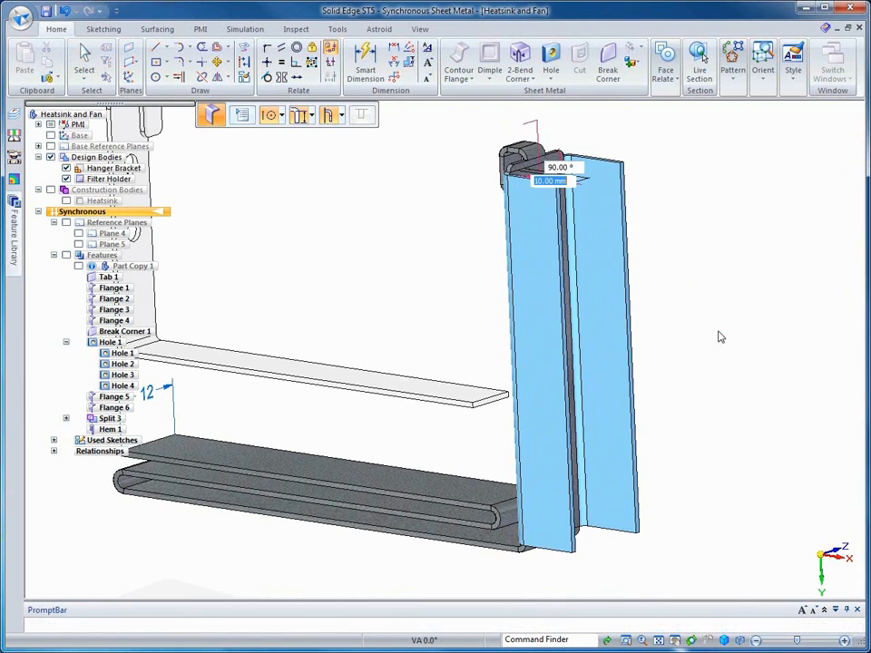
pyautogui.press('Escape')
# On the near flange's face, sketch a slanted line from its upper edge and a tangent arc of about 56 mm radius past its lower edge
pyautogui.moveTo(719, 332)
pyautogui.mouseDown(button='middle')
pyautogui.moveTo(739, 321)
pyautogui.moveTo(694, 292)
pyautogui.mouseUp(button='middle')
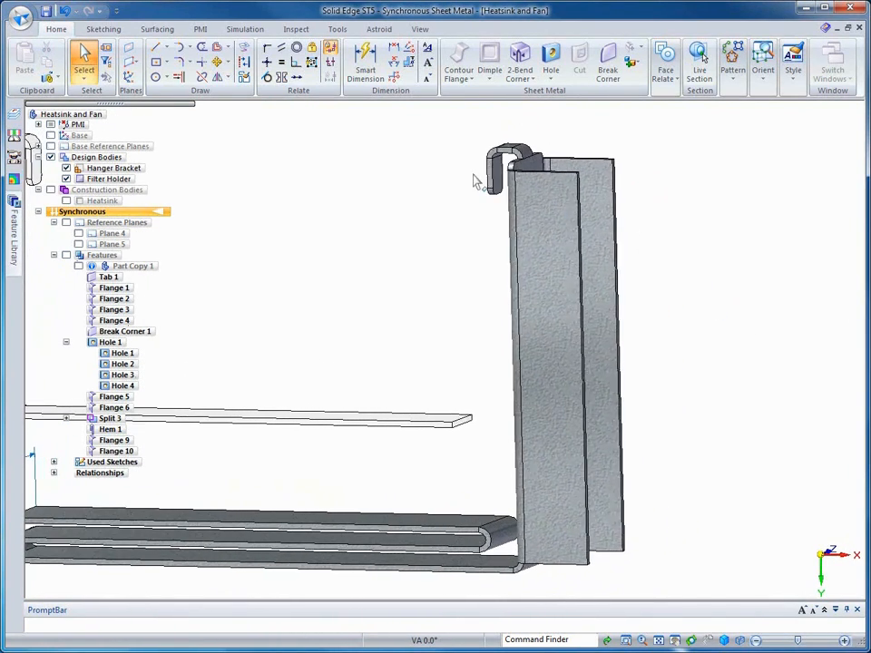
pyautogui.click(157, 47)
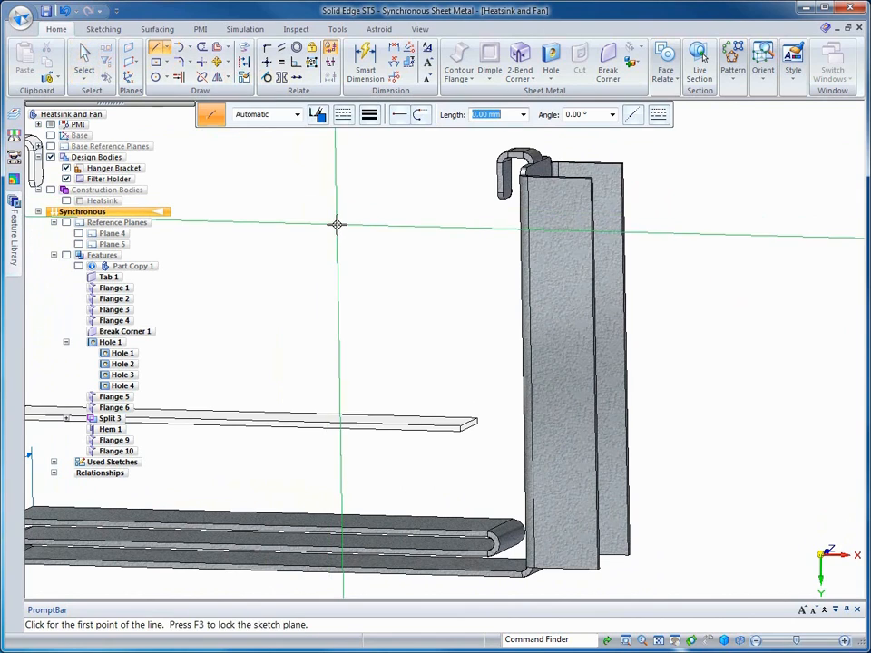
pyautogui.press('Escape')
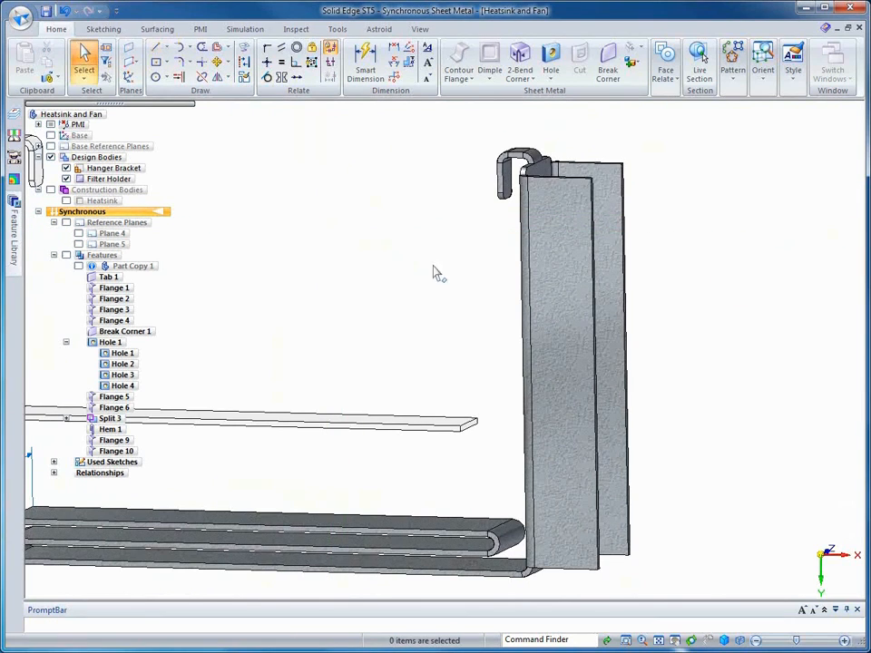
pyautogui.rightClick(700, 367)
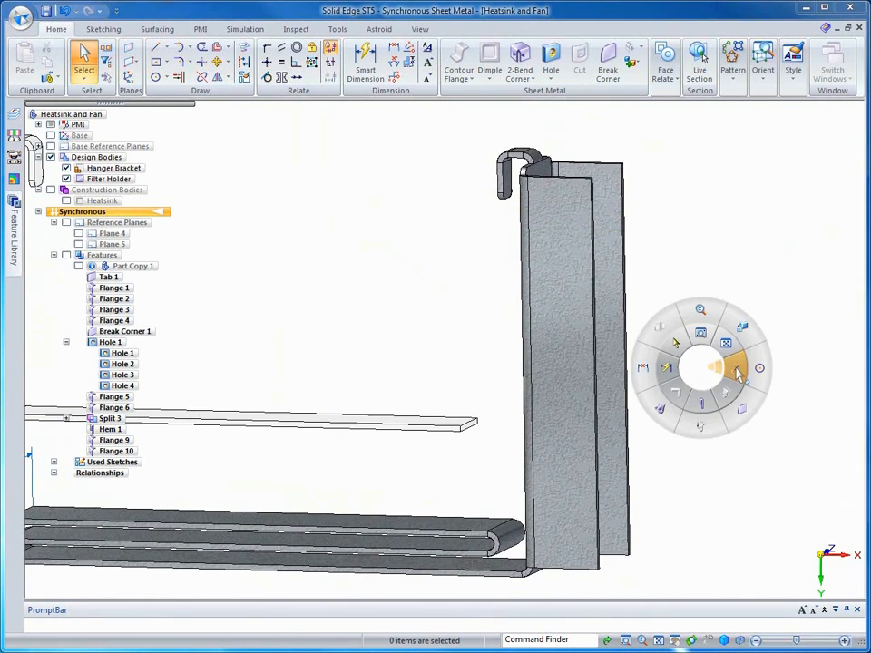
pyautogui.click(737, 372)
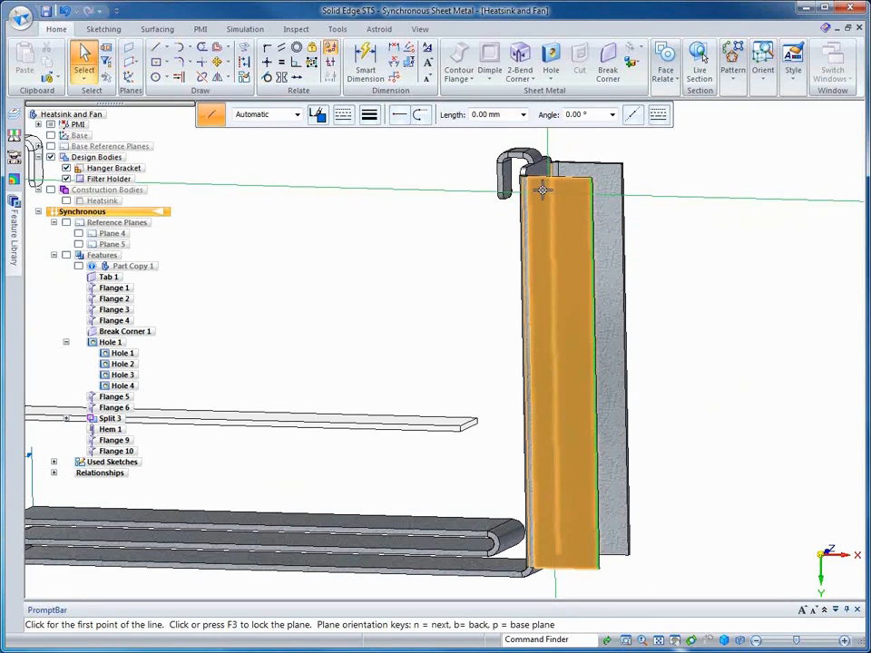
pyautogui.press('F3')
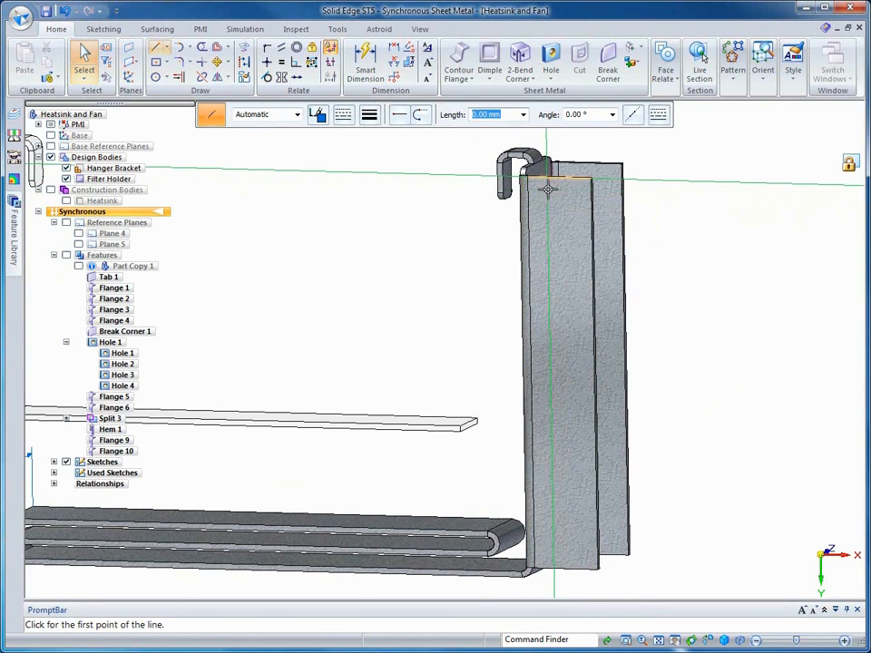
pyautogui.click(547, 189)
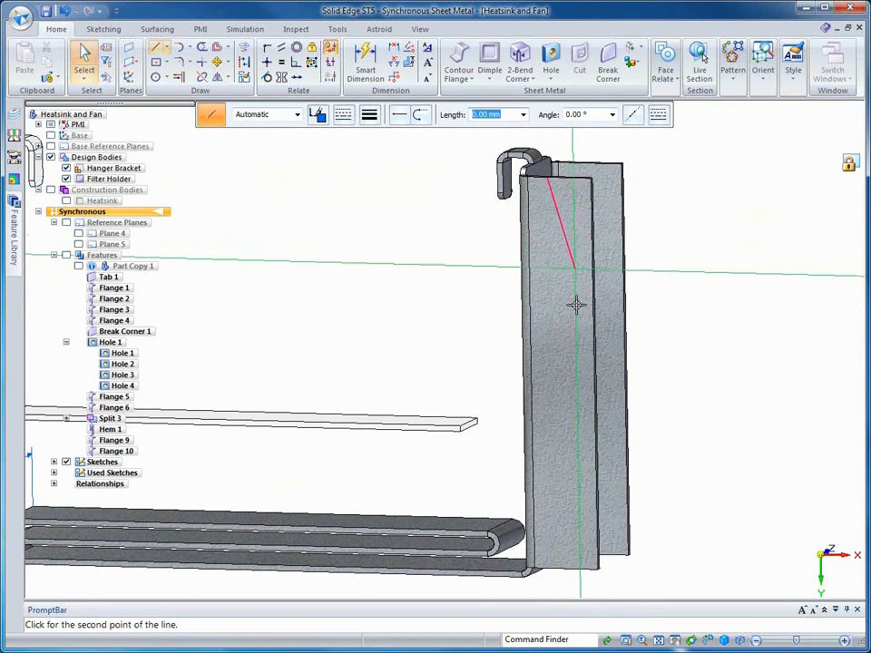
pyautogui.click(588, 383)
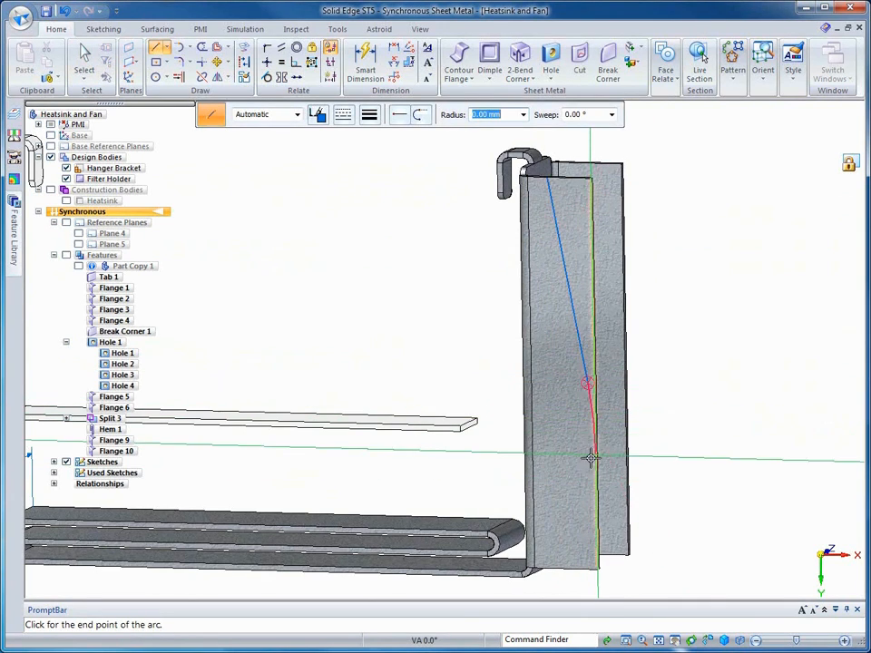
pyautogui.click(568, 585)
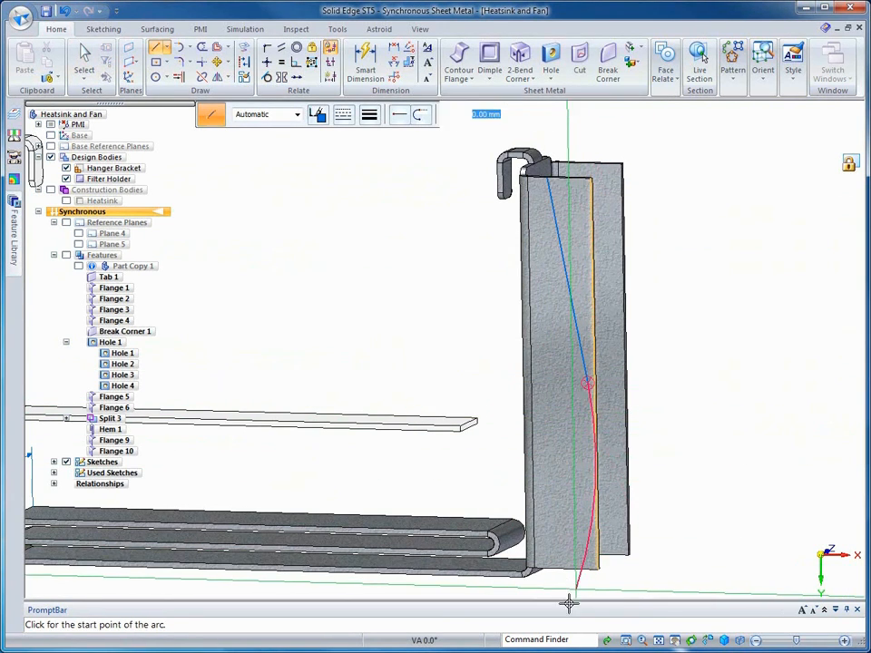
pyautogui.press('Escape')
# Move the arc's lower endpoint inward toward the upright to give the flange profile a stronger curve
pyautogui.click(578, 587)
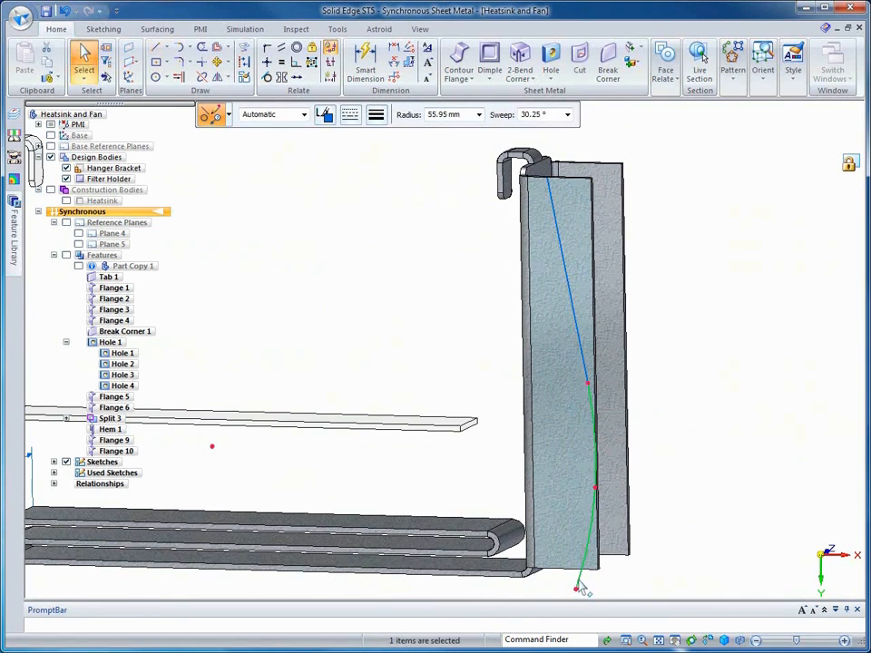
pyautogui.moveTo(570, 588); pyautogui.dragTo(546, 587)
pyautogui.click(668, 568)
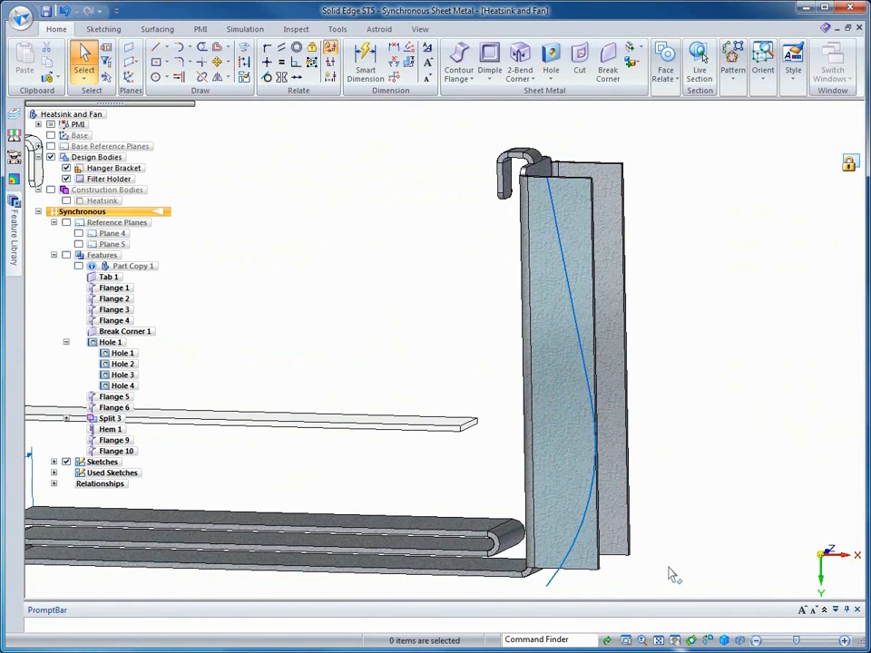
# Cut away the upper and lower regions outside the sketched curve through both side flanges
pyautogui.click(581, 553)
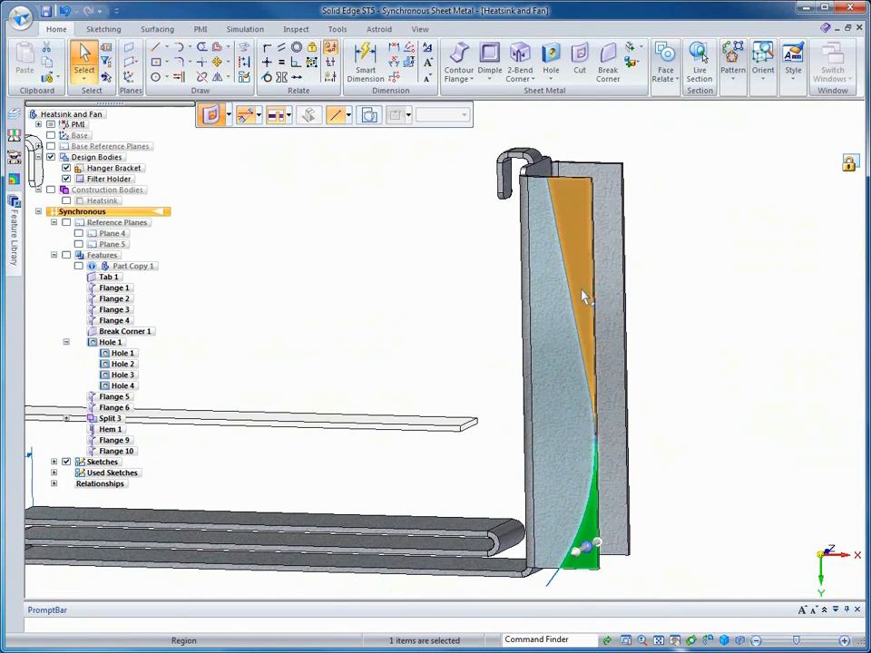
pyautogui.keyDown('ctrl'); pyautogui.click(583, 297); pyautogui.keyUp('ctrl')
pyautogui.click(599, 548)
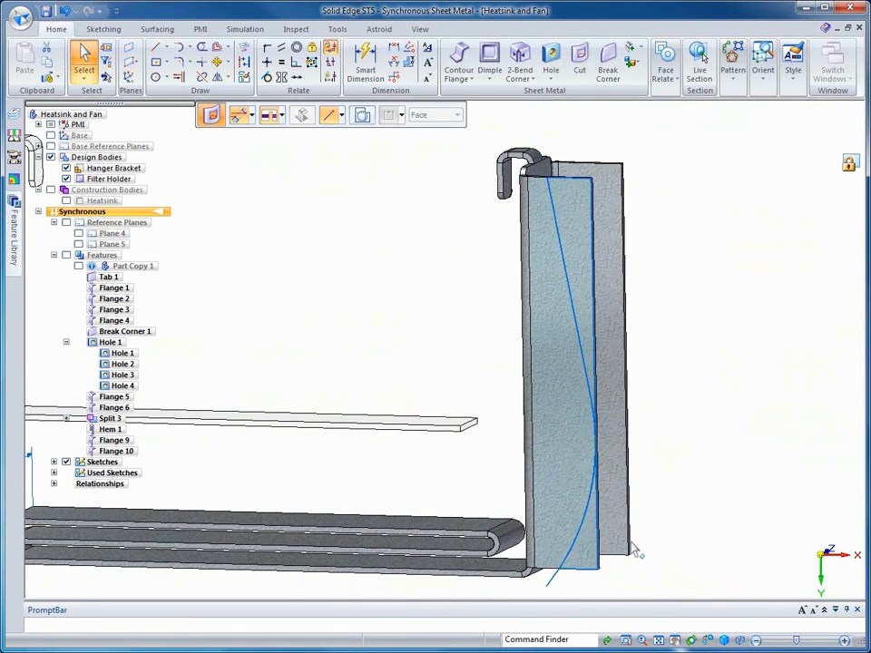
pyautogui.click(744, 491)
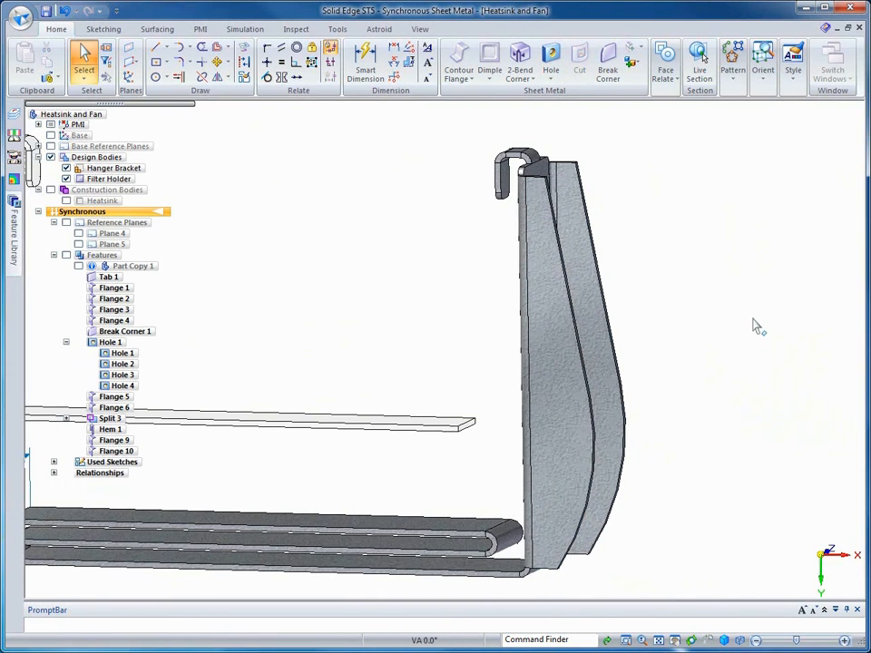
# Round the free corners of both curved side flanges with a 2 mm Break Corner, selecting by Face
pyautogui.click(607, 60)
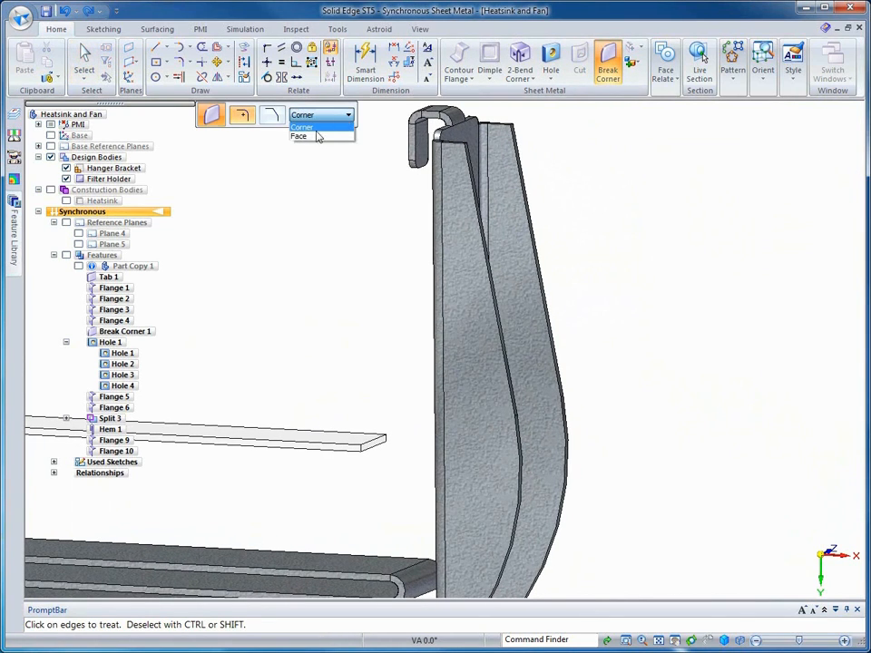
pyautogui.click(302, 134)
pyautogui.click(473, 259)
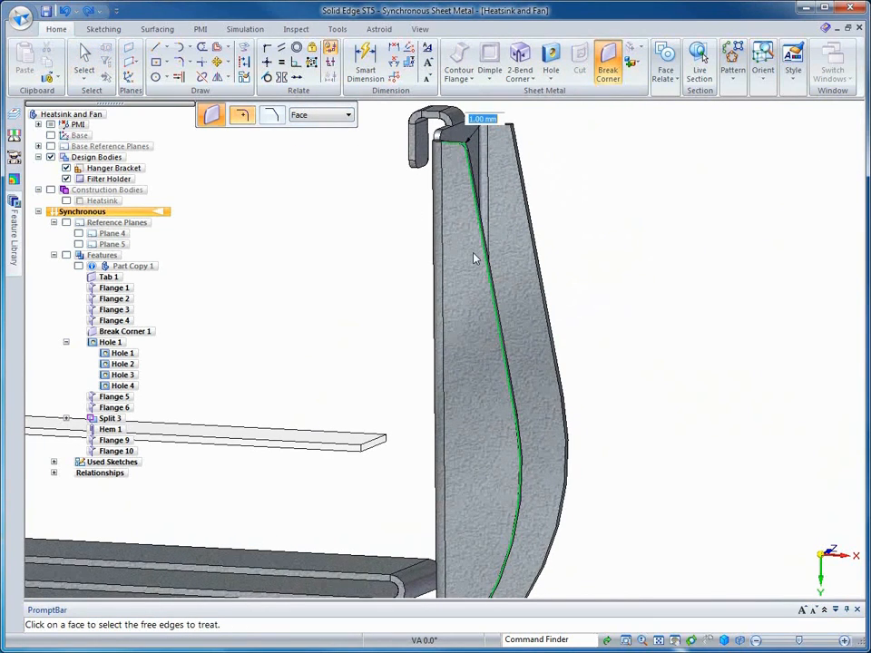
pyautogui.write('2')
pyautogui.press('Return')
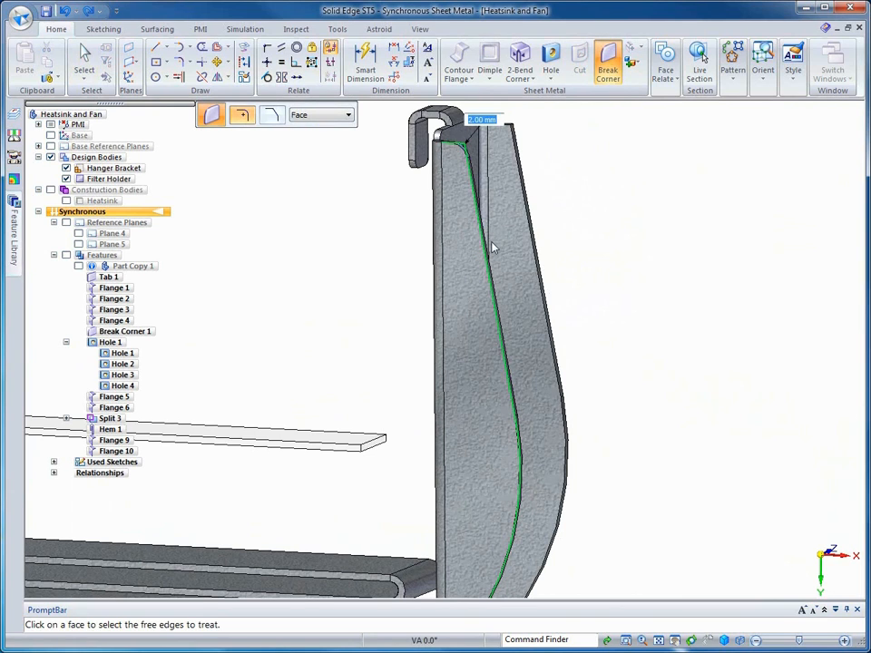
pyautogui.click(504, 241)
pyautogui.rightClick(629, 278)
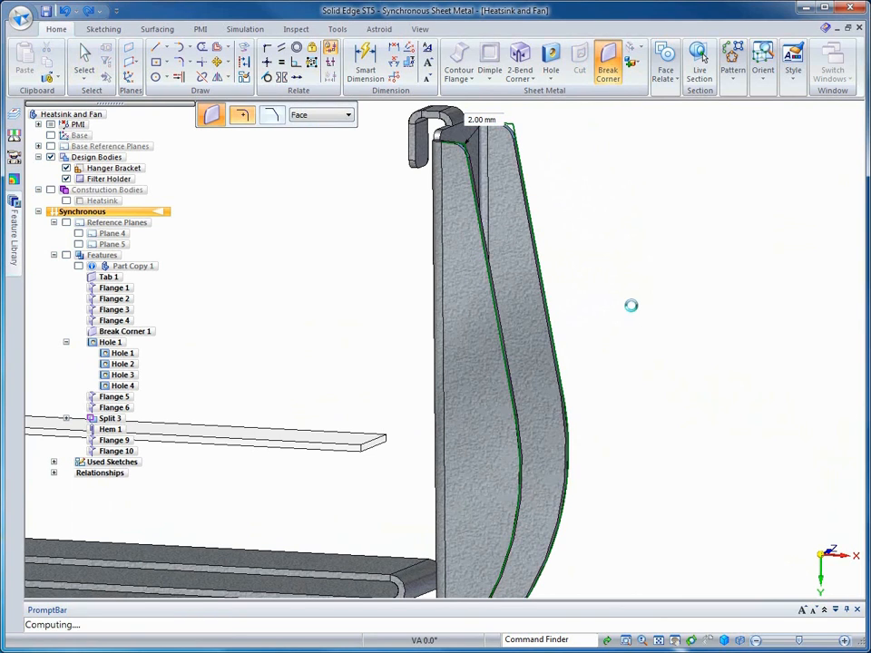
pyautogui.press('Escape')
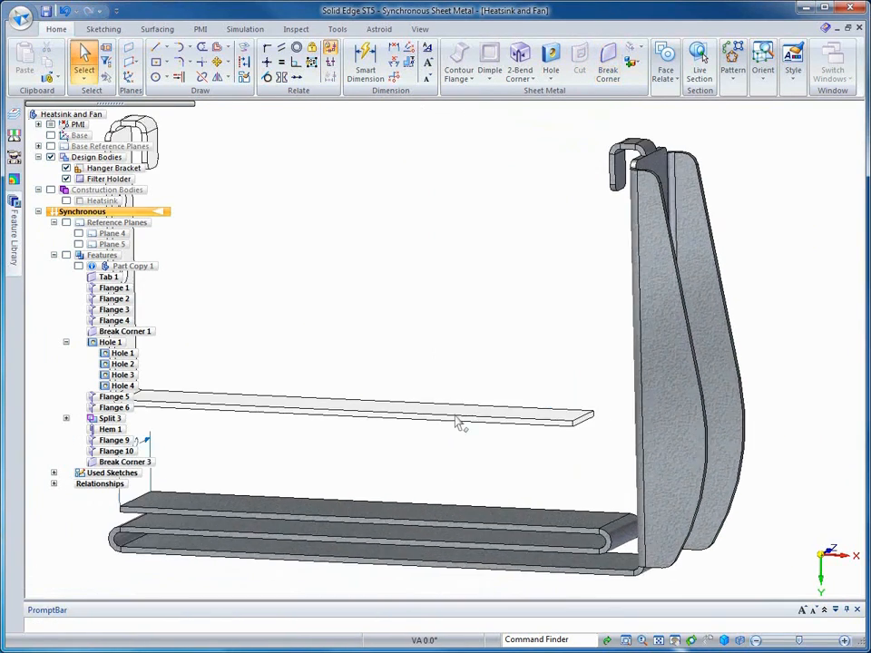
pyautogui.moveTo(316, 435); pyautogui.dragTo(389, 393, button='middle')
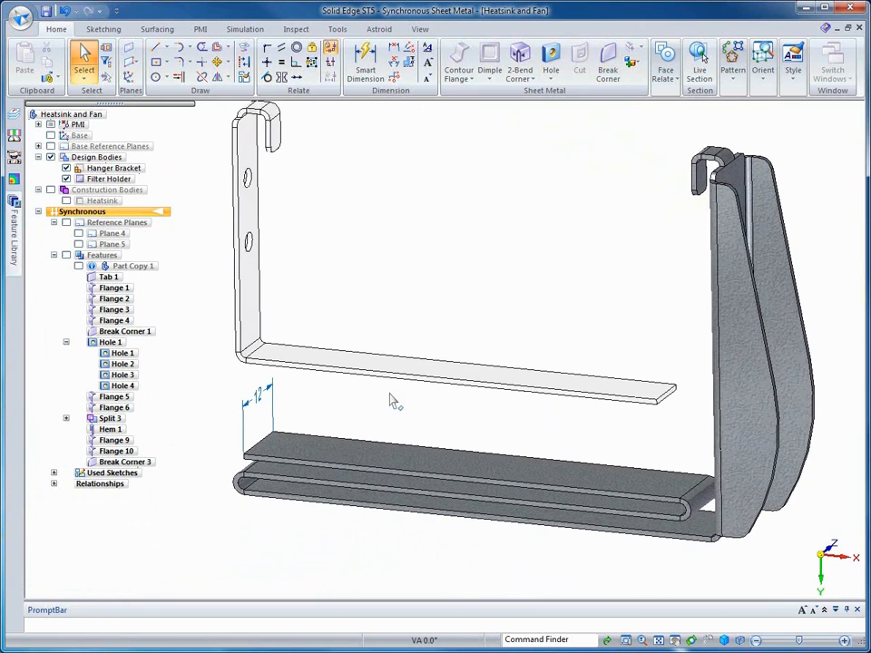
# Round the free end corners of the Filter Holder's top strip with a 2 mm Break Corner, selecting by Face
pyautogui.rightClick(468, 332)
pyautogui.click(502, 365)
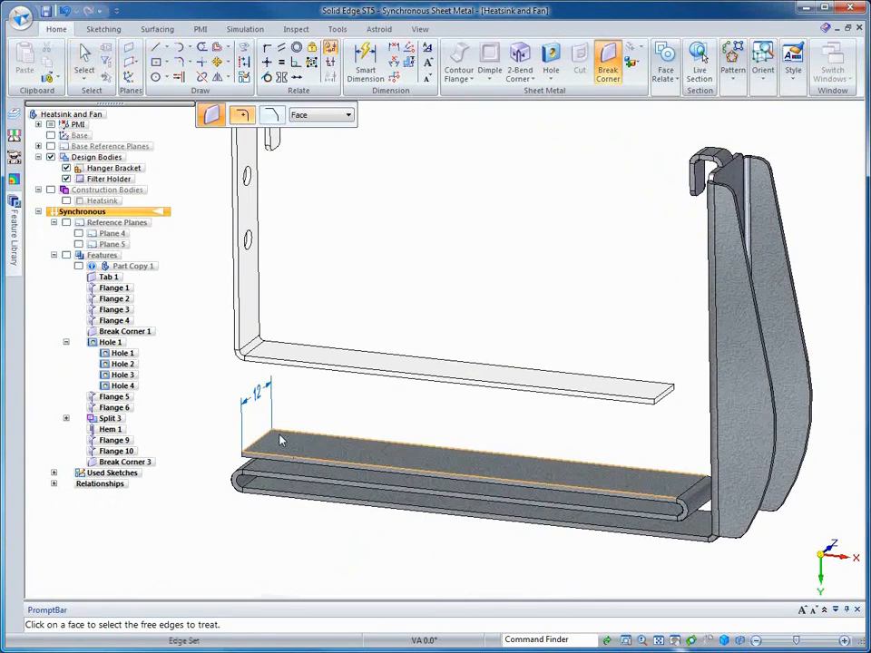
pyautogui.click(280, 440)
pyautogui.press('Return')
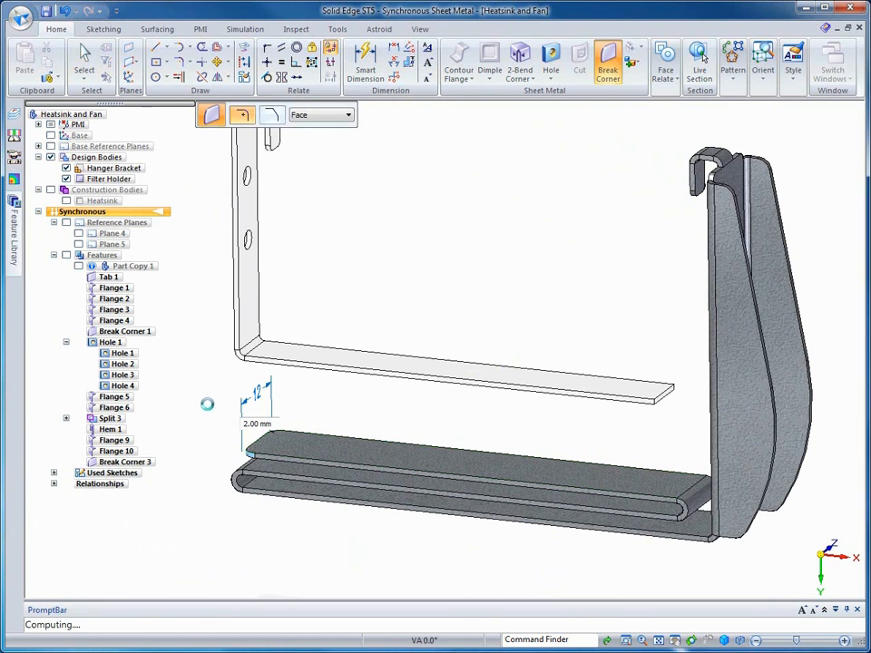
# Activate the Hanger Bracket body and add 2 mm flanges at 90° along both long edges of its lower strip
pyautogui.moveTo(209, 404); pyautogui.dragTo(222, 393, button='middle')
pyautogui.moveTo(522, 235); pyautogui.dragTo(410, 238, button='middle')
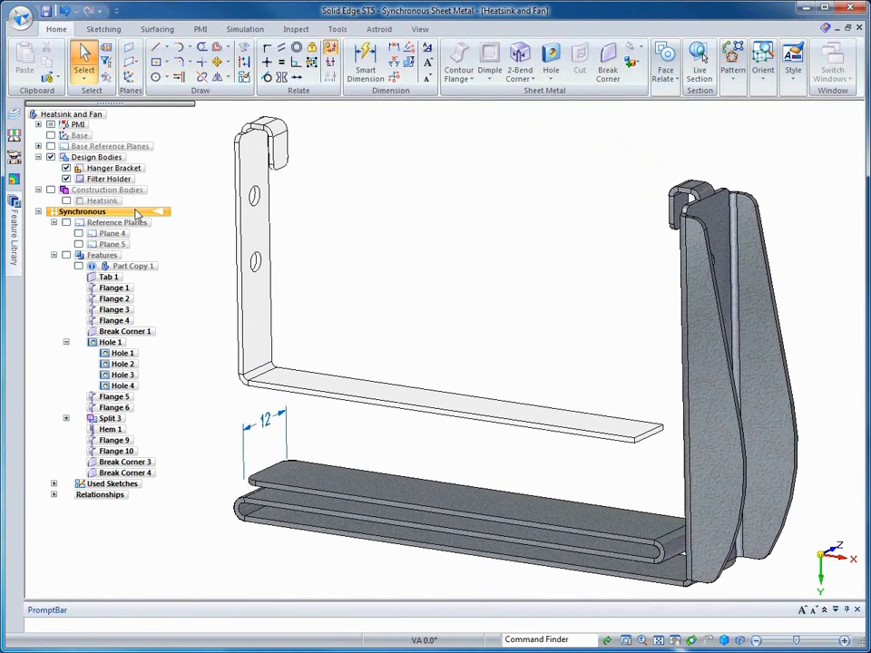
pyautogui.doubleClick(101, 169)
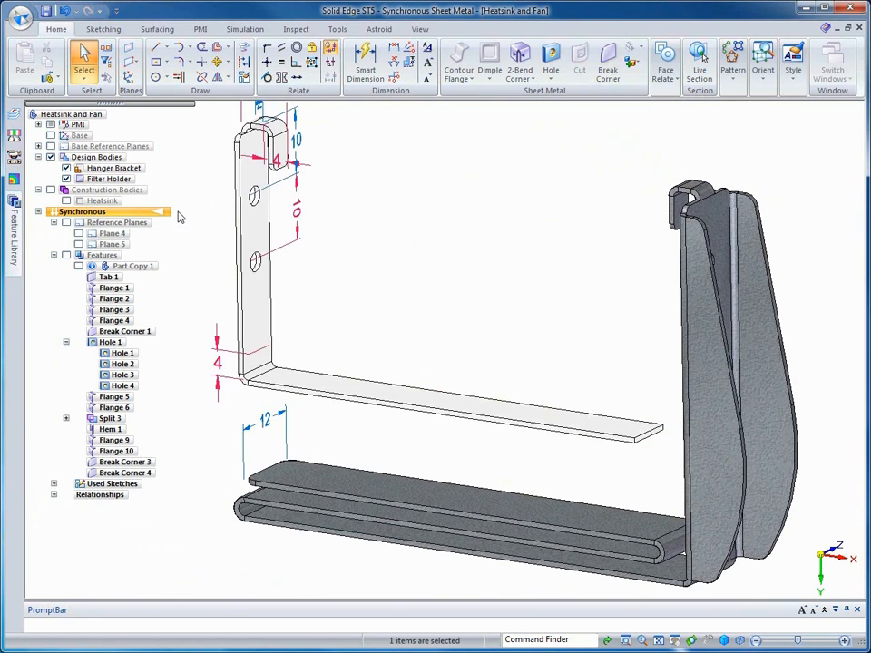
pyautogui.click(393, 403)
pyautogui.keyDown('ctrl'); pyautogui.click(407, 387); pyautogui.keyUp('ctrl')
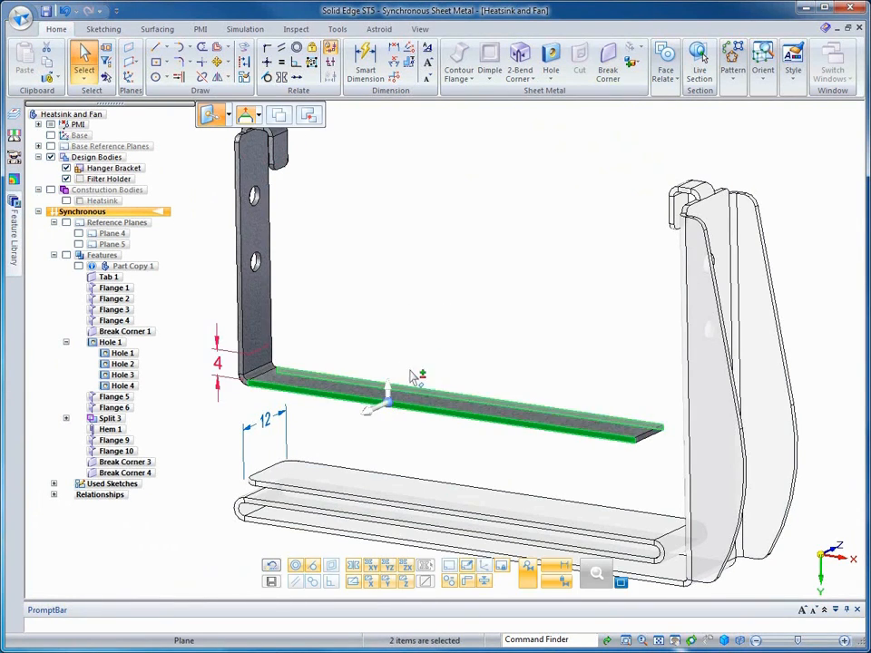
pyautogui.click(387, 390)
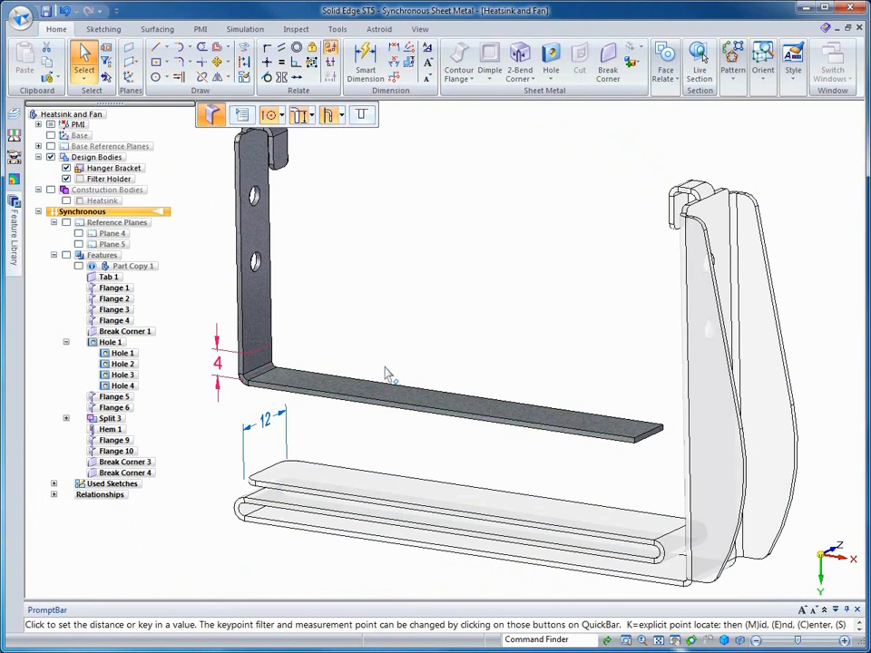
pyautogui.click(341, 115)
pyautogui.click(350, 134)
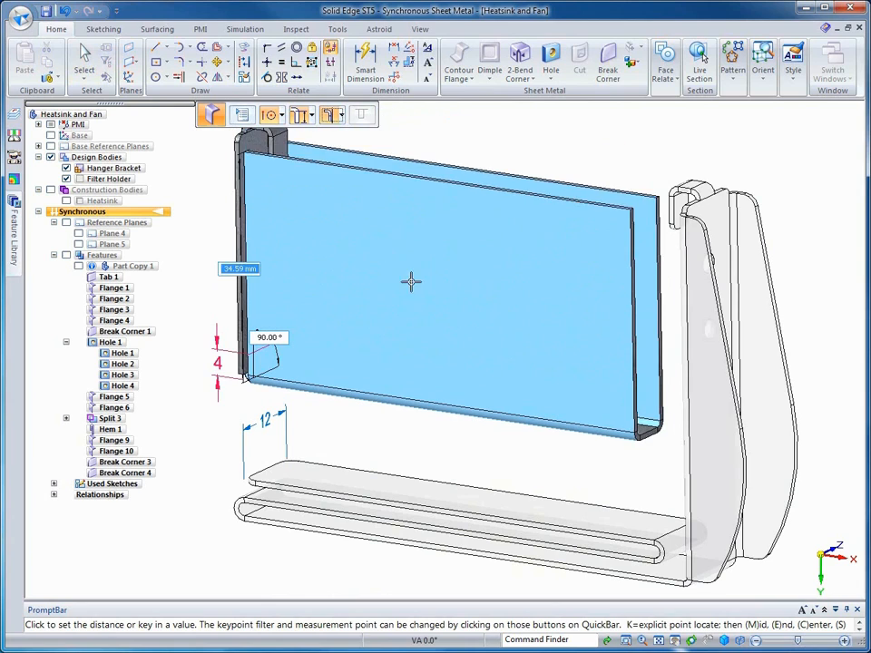
pyautogui.write('2')
pyautogui.press('Return')
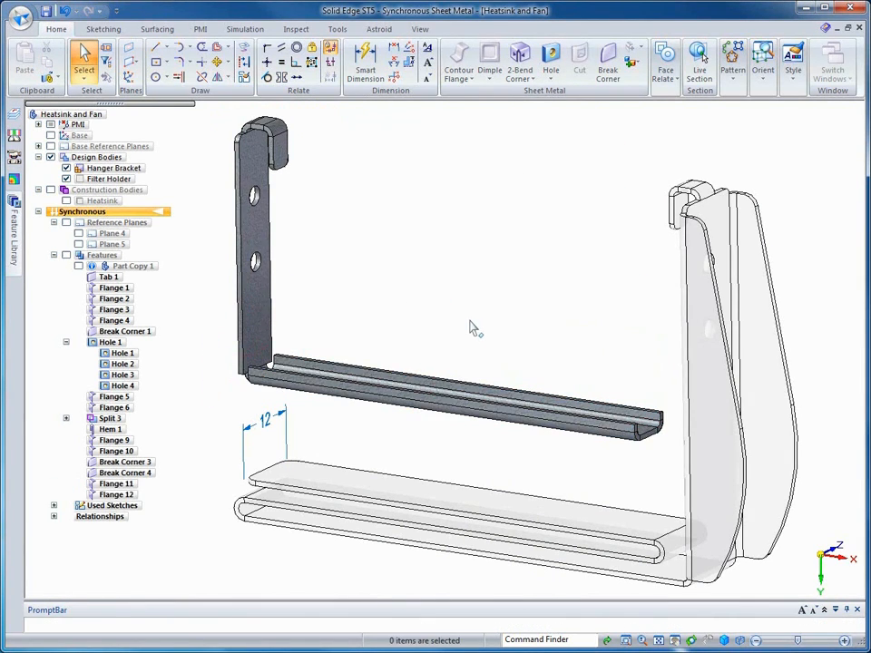
# Lengthen the Hanger Bracket's lower strip by moving its free end face outward 16 mm
pyautogui.moveTo(471, 318); pyautogui.dragTo(620, 434, button='middle')
pyautogui.click(621, 434)
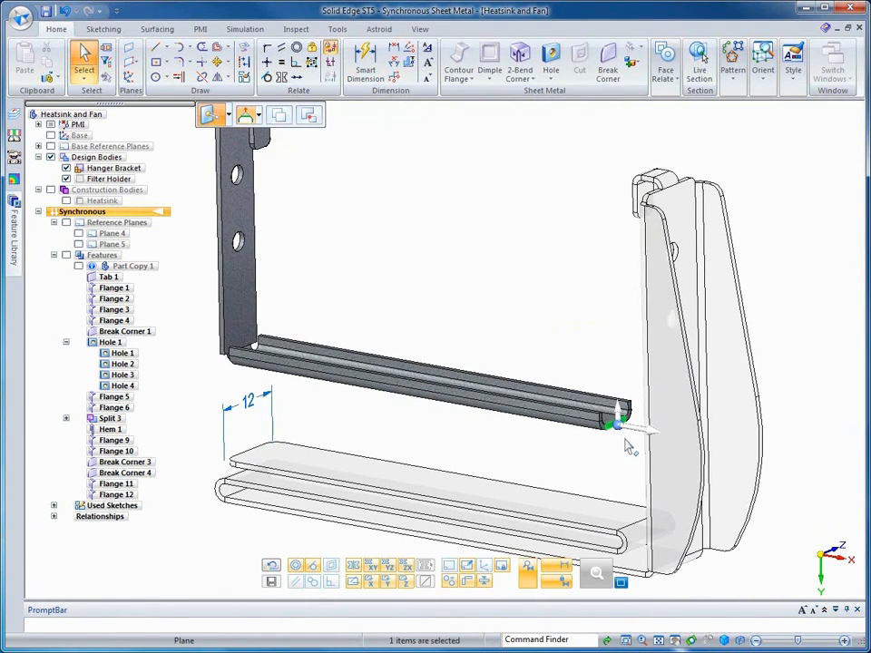
pyautogui.click(618, 417)
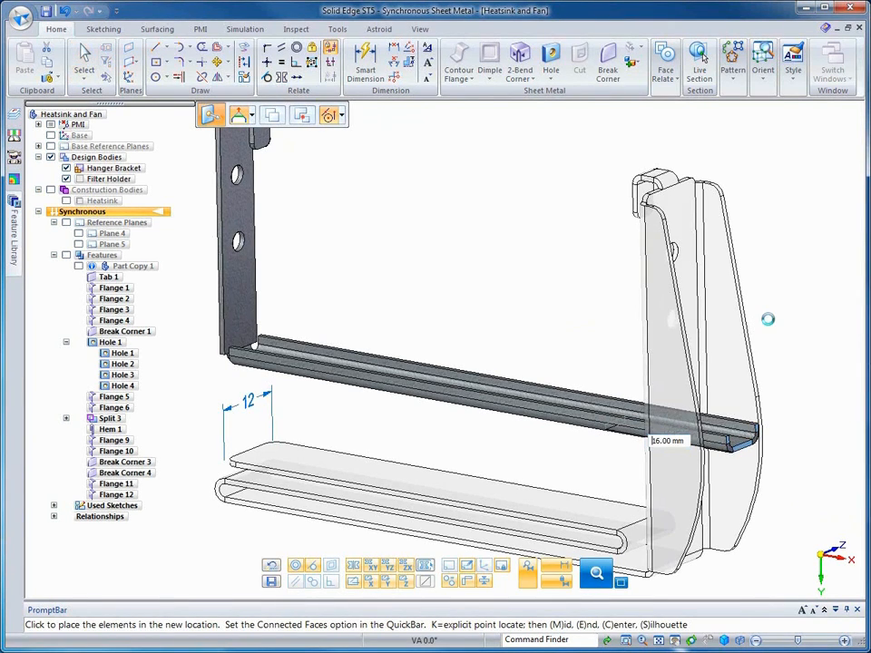
pyautogui.press('Escape')
pyautogui.press('Escape')
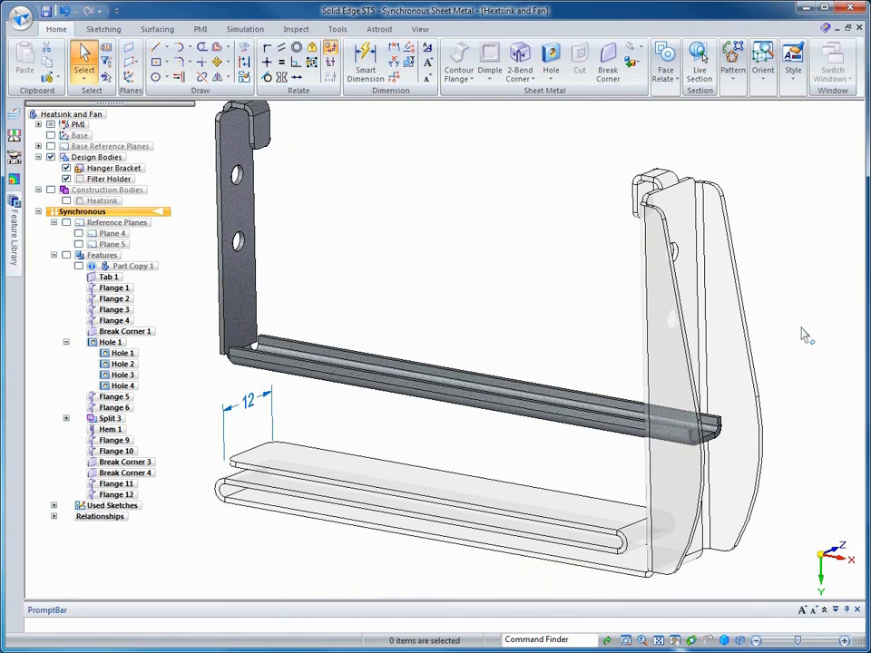
# Start a Gusset and load its saved settings 4 x 2 Round
pyautogui.moveTo(419, 278); pyautogui.dragTo(443, 229, button='middle')
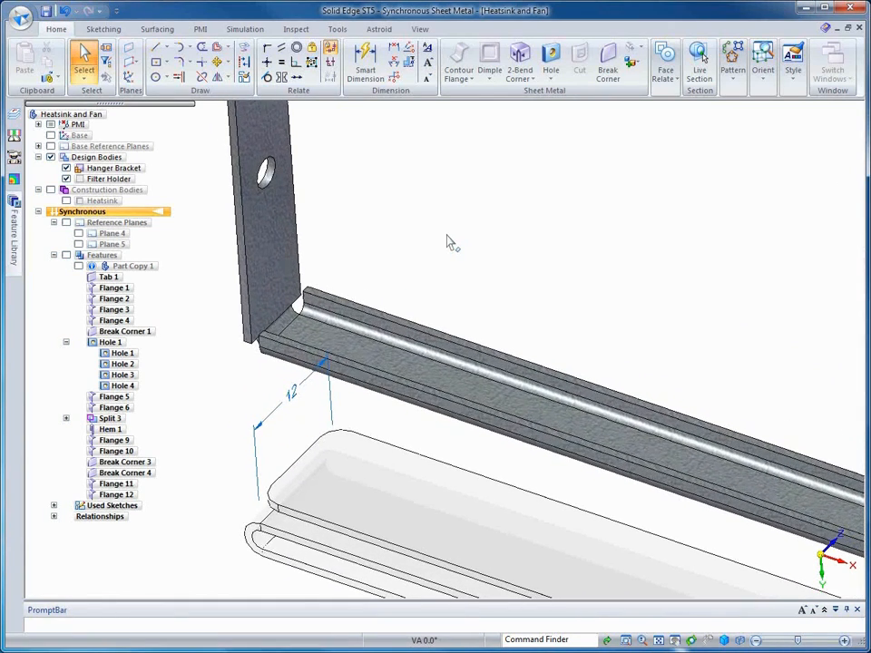
pyautogui.rightClick(445, 234)
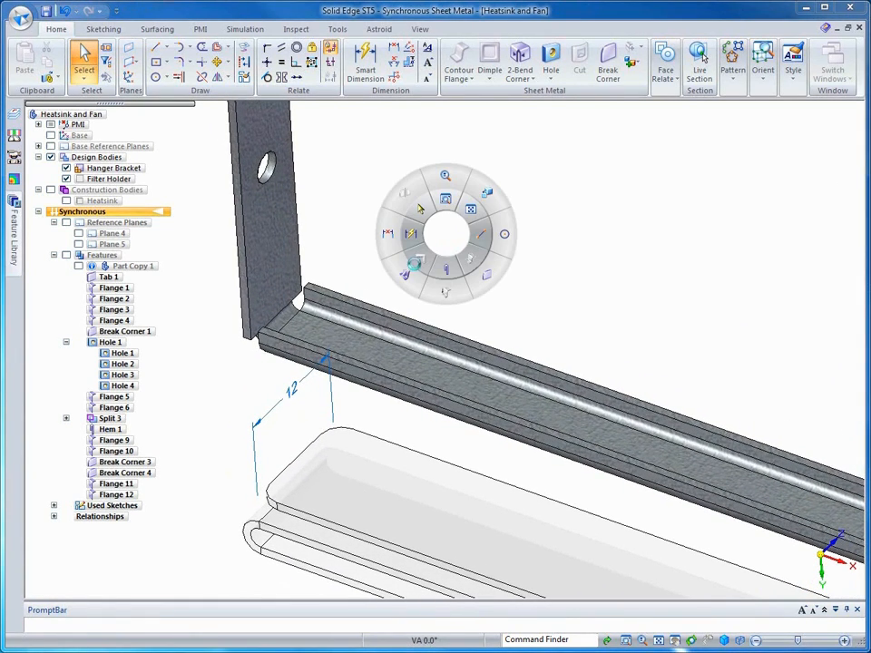
pyautogui.click(410, 260)
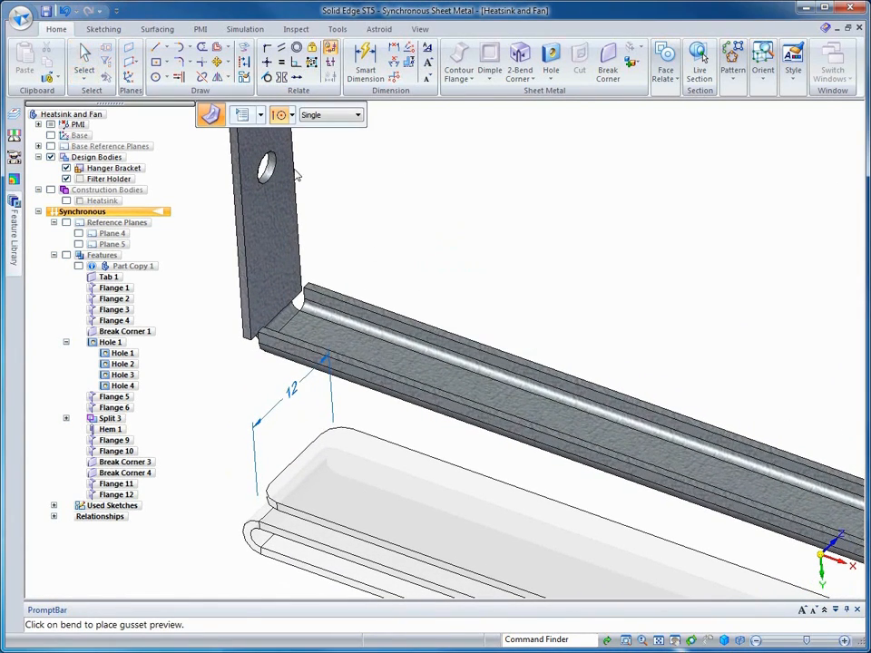
pyautogui.click(242, 116)
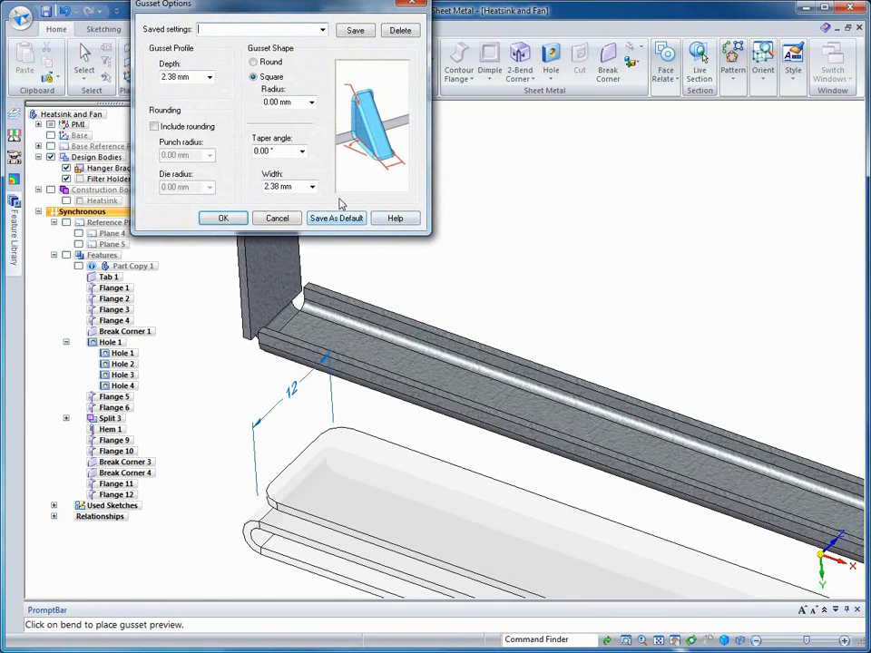
pyautogui.click(321, 31)
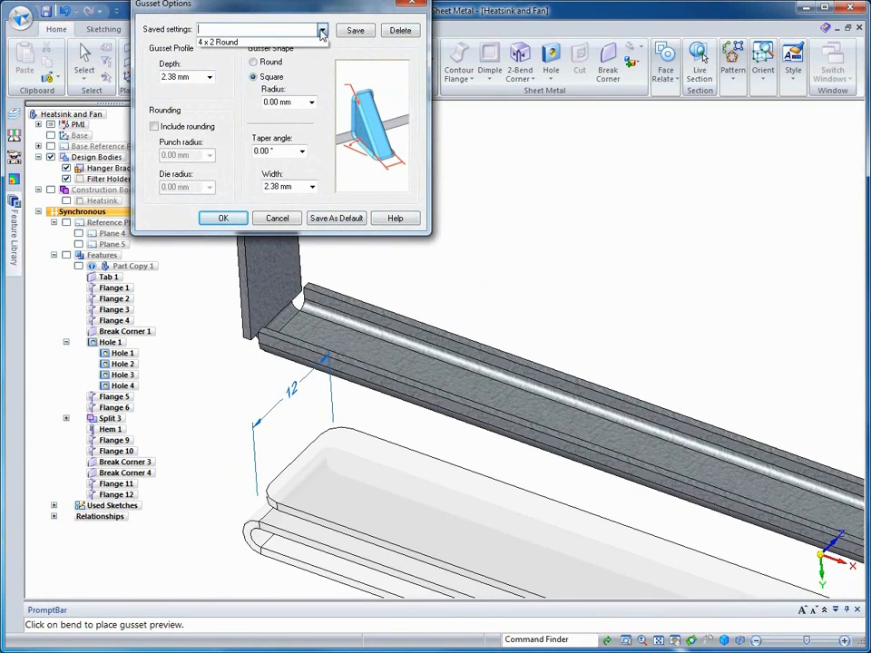
pyautogui.click(218, 42)
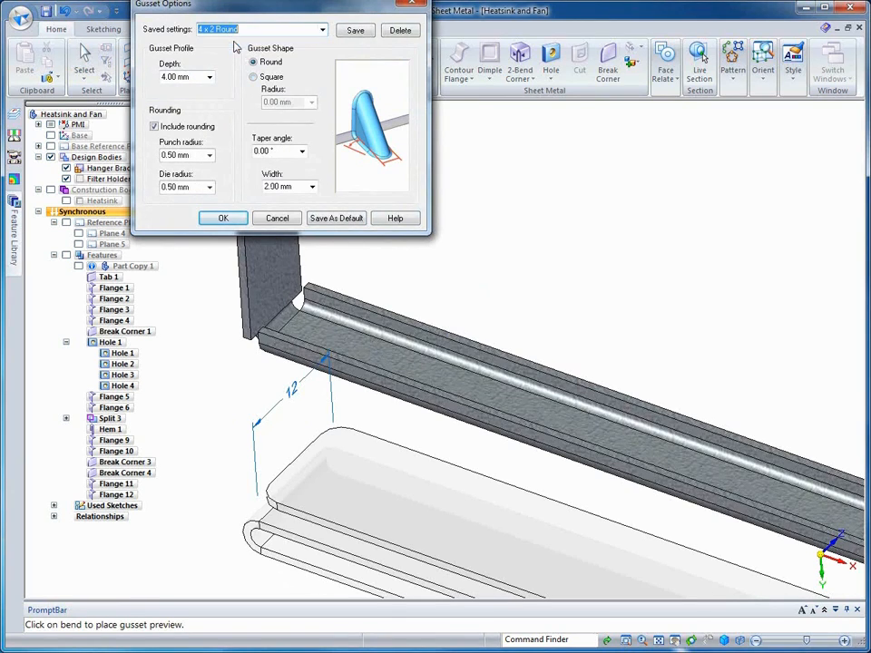
pyautogui.click(224, 219)
# Place the gusset with the Fit pattern on the bend between the bracket's upright and lower strip
pyautogui.click(358, 119)
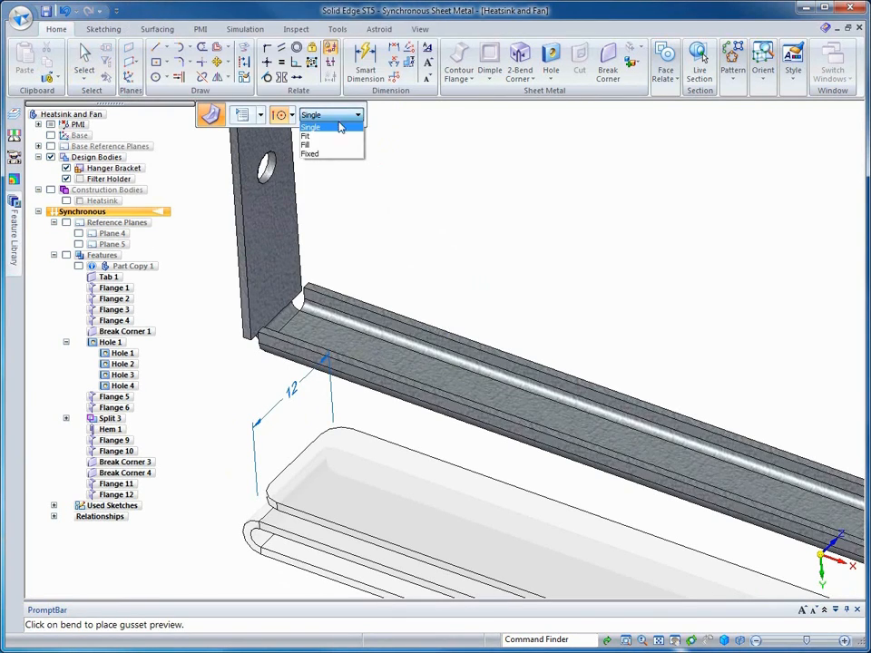
pyautogui.click(313, 136)
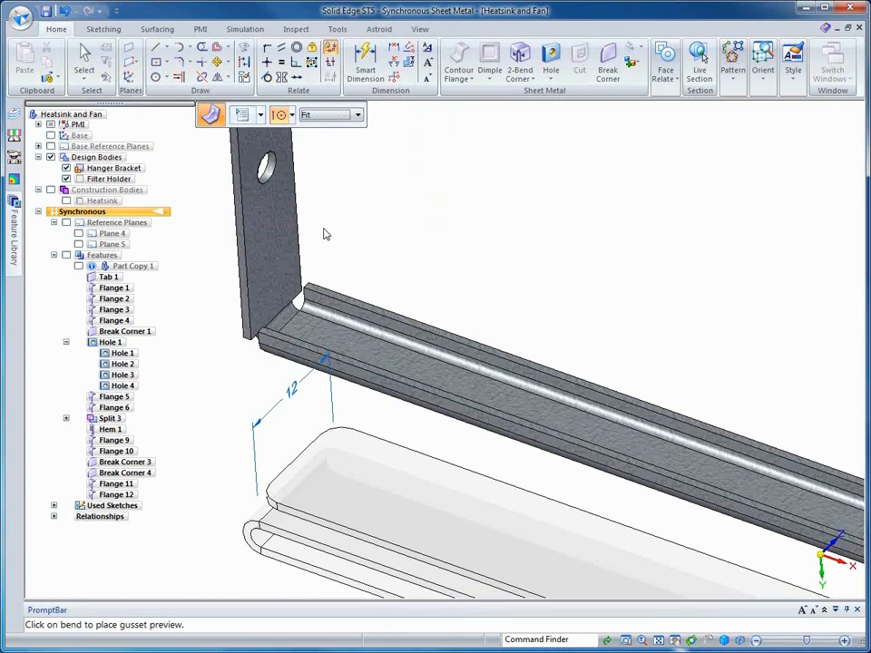
pyautogui.click(292, 332)
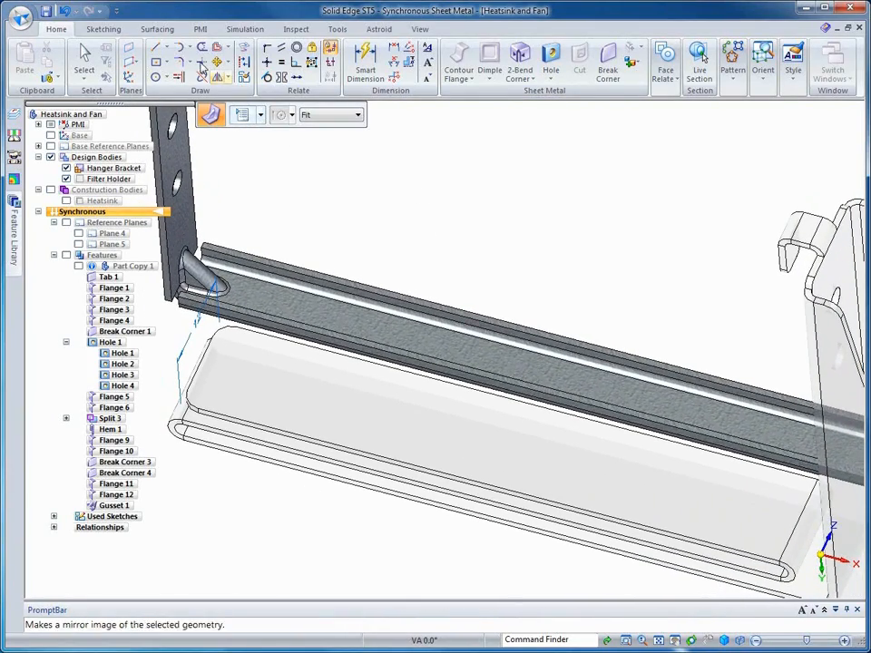
# Lock the sketch plane to the lower strip's inner face and sketch a short line across the strip
pyautogui.click(159, 46)
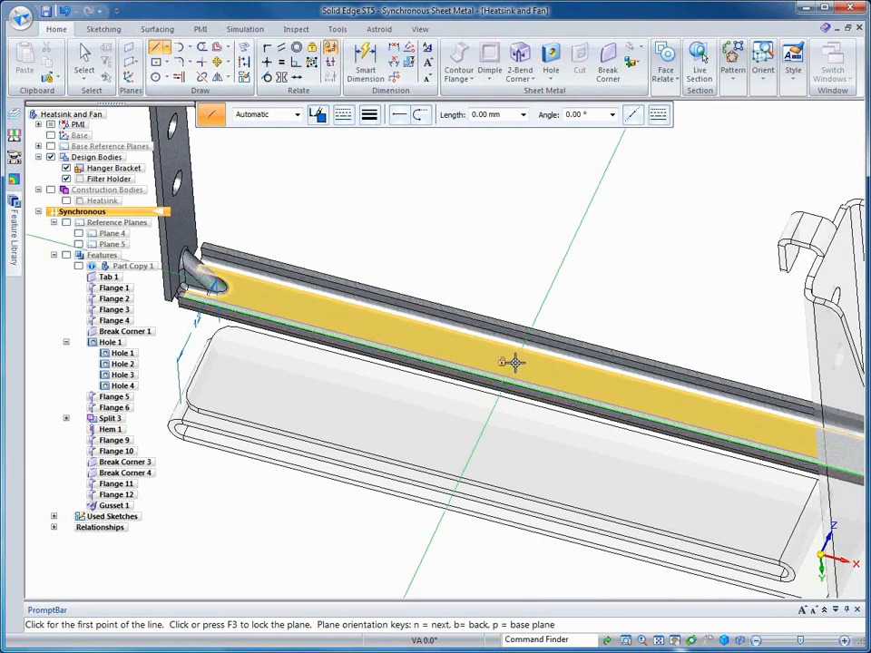
pyautogui.press('F3')
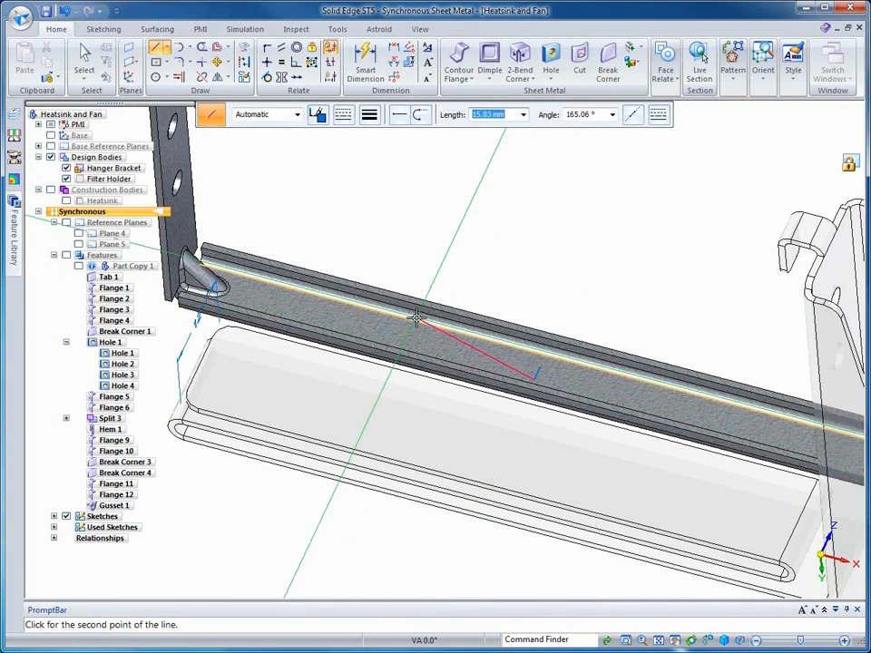
pyautogui.press('Escape')
# Dimension the short sketch line's length and set it to 4 mm
pyautogui.moveTo(490, 268); pyautogui.dragTo(362, 58, button='middle')
pyautogui.click(366, 64)
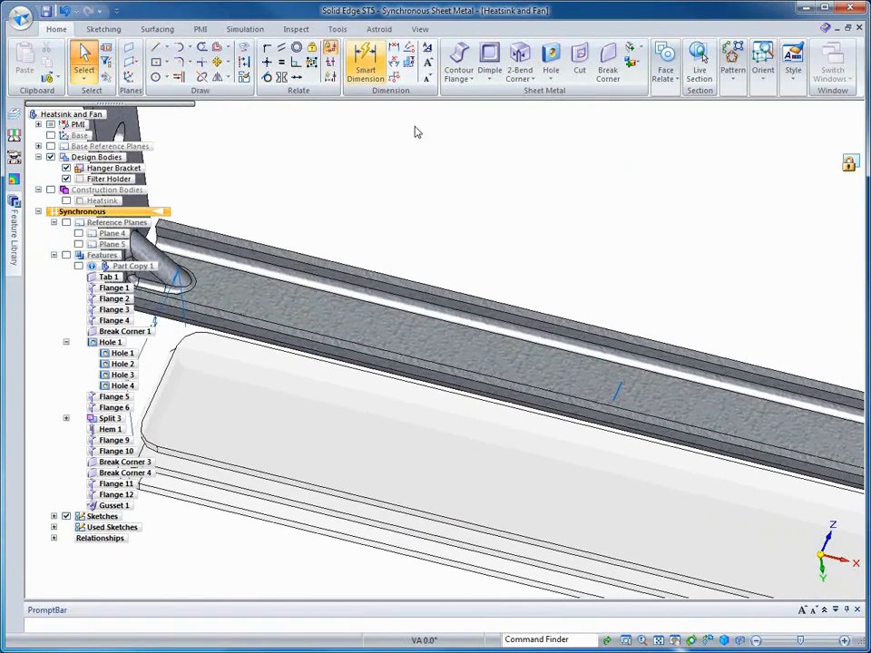
pyautogui.click(620, 388)
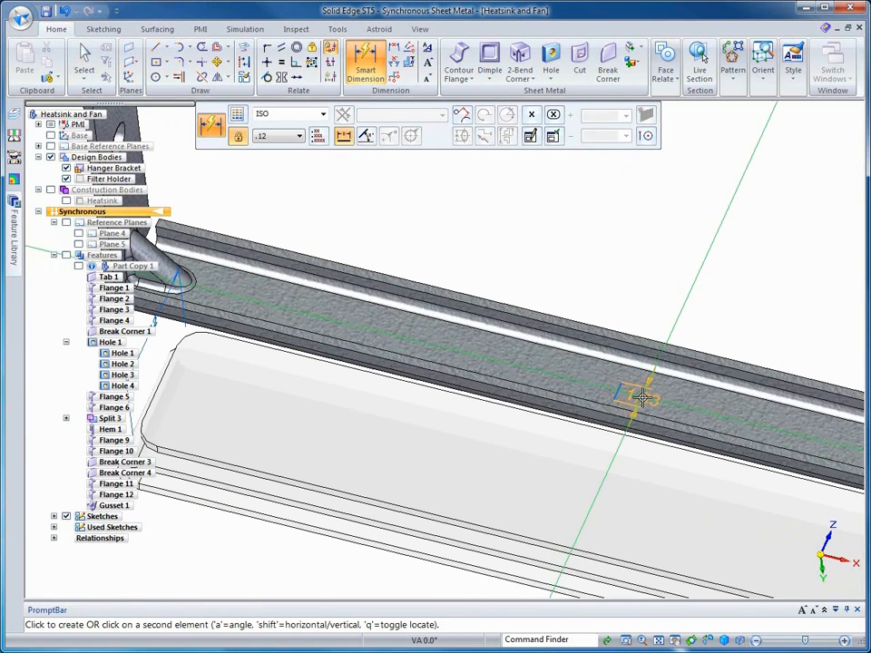
pyautogui.click(641, 396)
pyautogui.write('4')
pyautogui.press('Return')
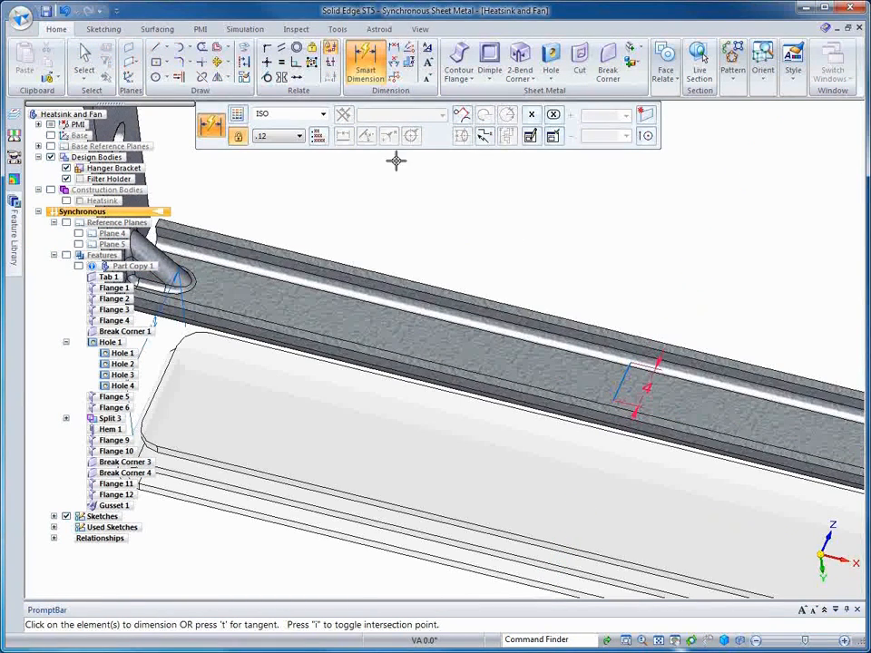
# Align the midpoint of the 4 mm line horizontally with the centre of the gusset's rounded end
pyautogui.click(266, 61)
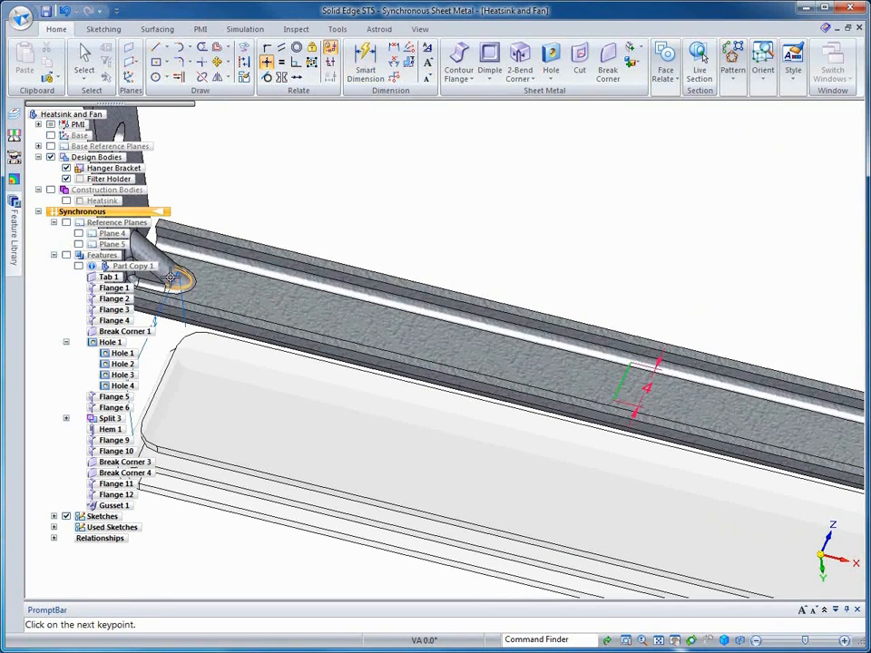
pyautogui.click(200, 288)
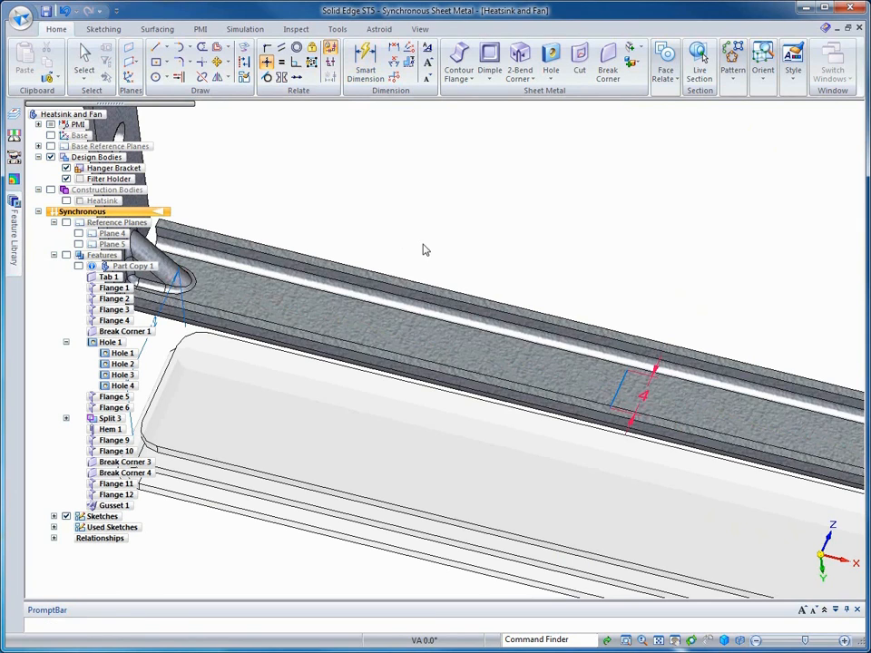
pyautogui.press('Escape')
# Start a Bead and load its saved settings 4 x 45 Support Bead
pyautogui.rightClick(437, 247)
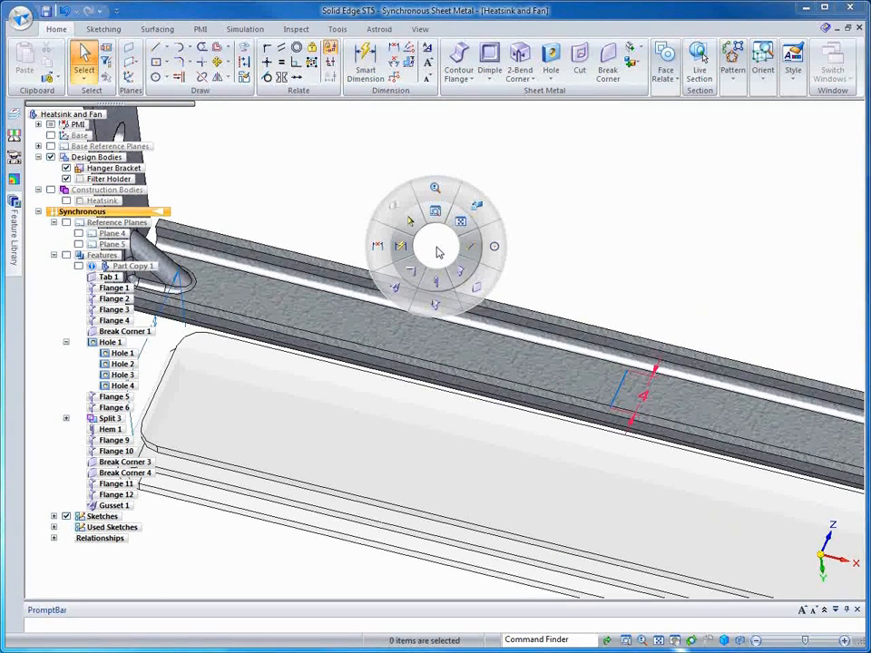
pyautogui.click(420, 272)
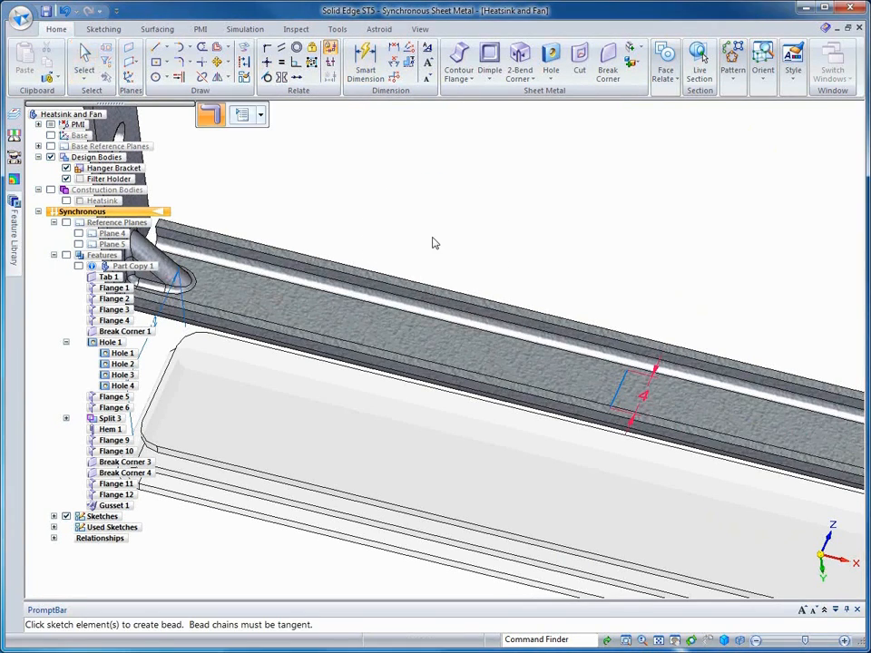
pyautogui.click(241, 118)
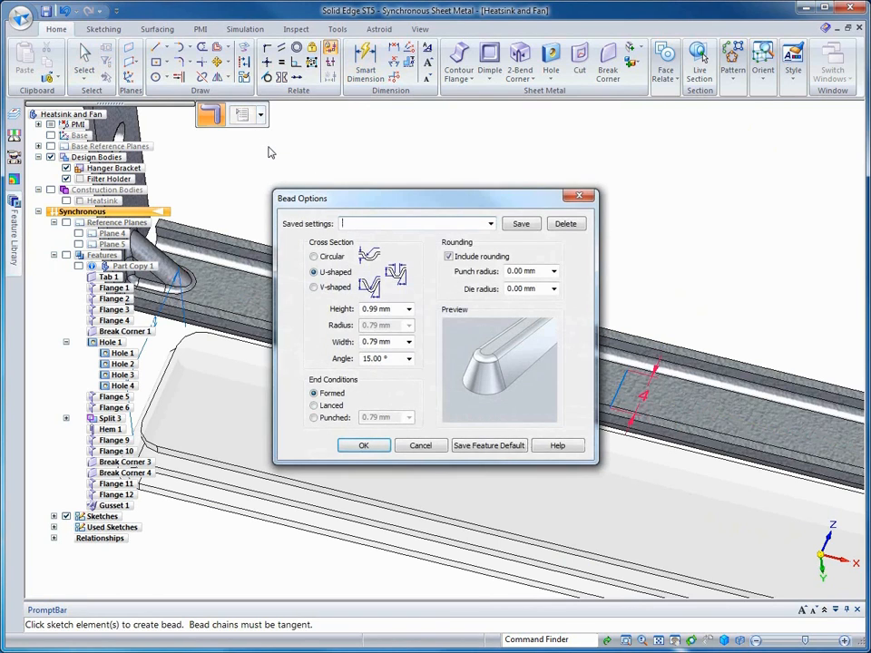
pyautogui.click(314, 288)
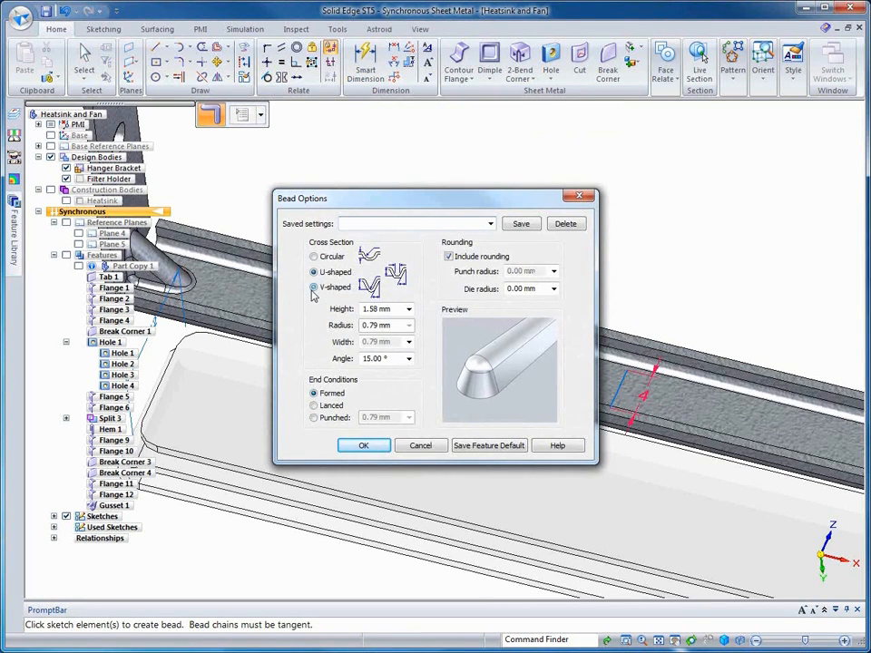
pyautogui.click(314, 257)
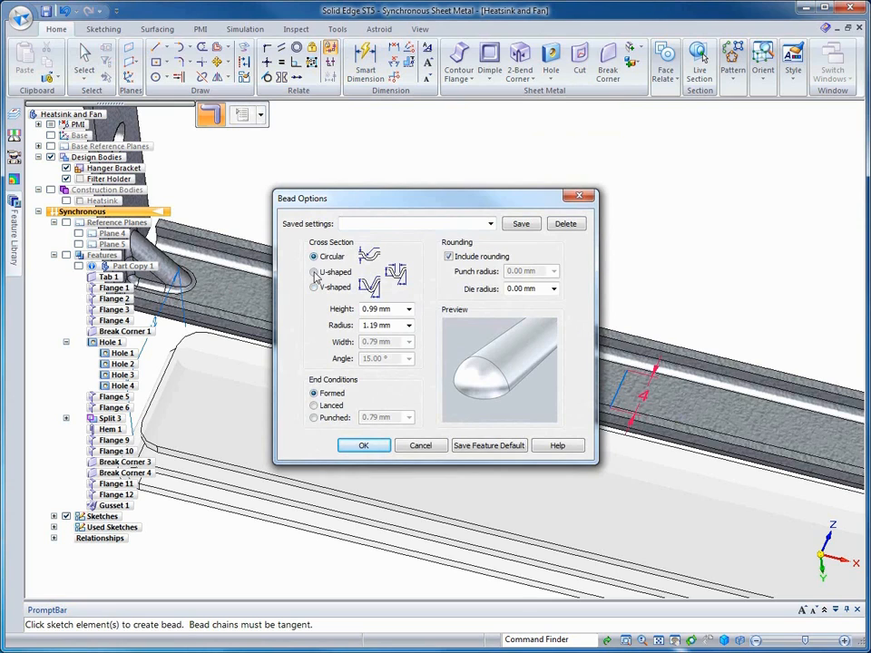
pyautogui.click(314, 272)
pyautogui.click(490, 224)
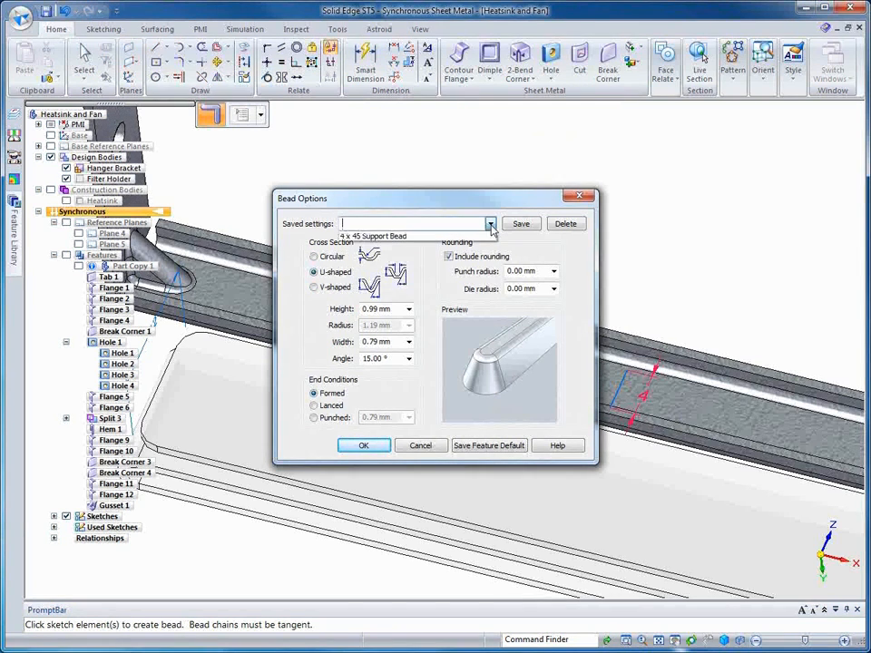
pyautogui.click(388, 237)
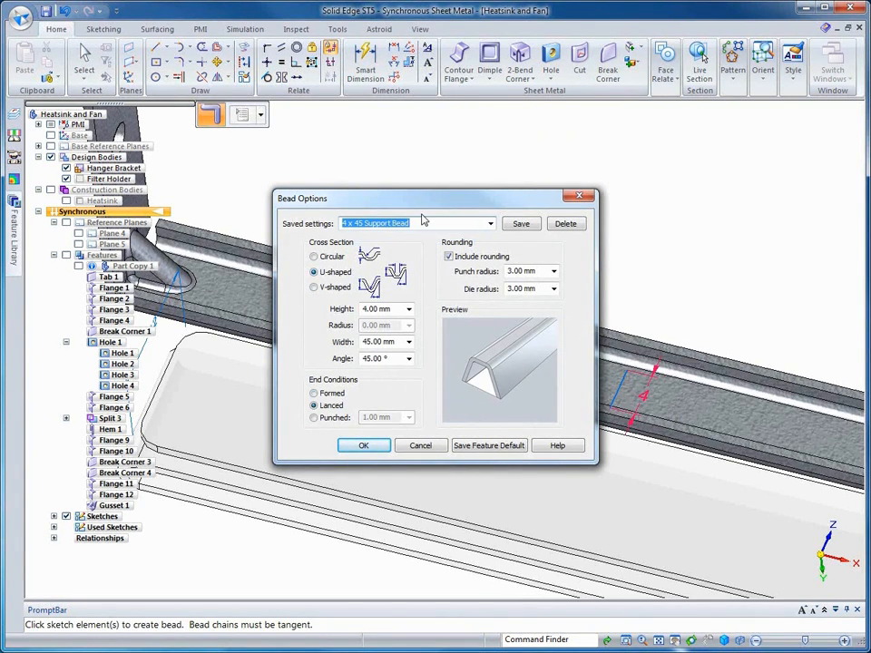
pyautogui.click(363, 446)
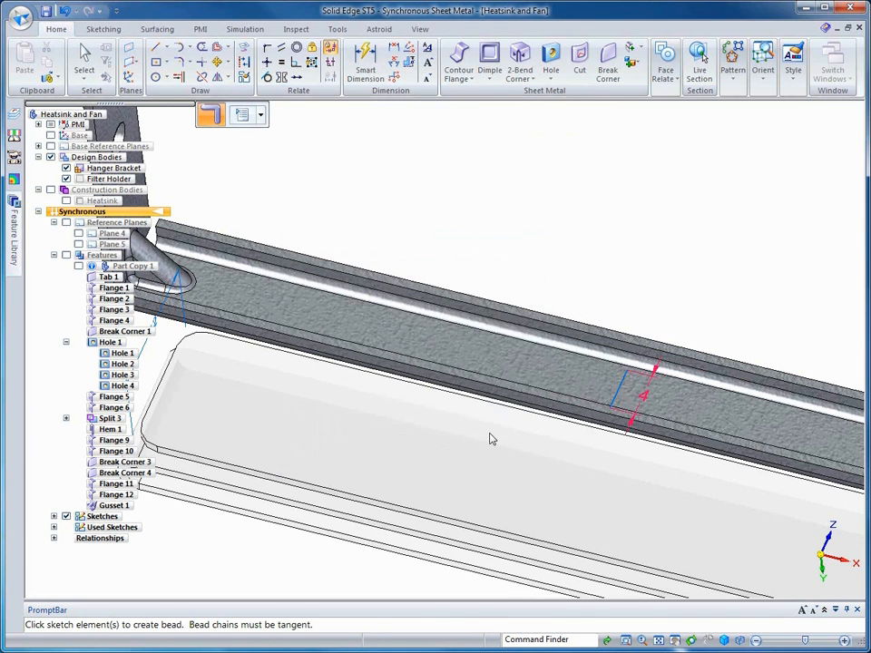
# Create the support bead along the lower strip from the 4 mm sketch line
pyautogui.click(620, 394)
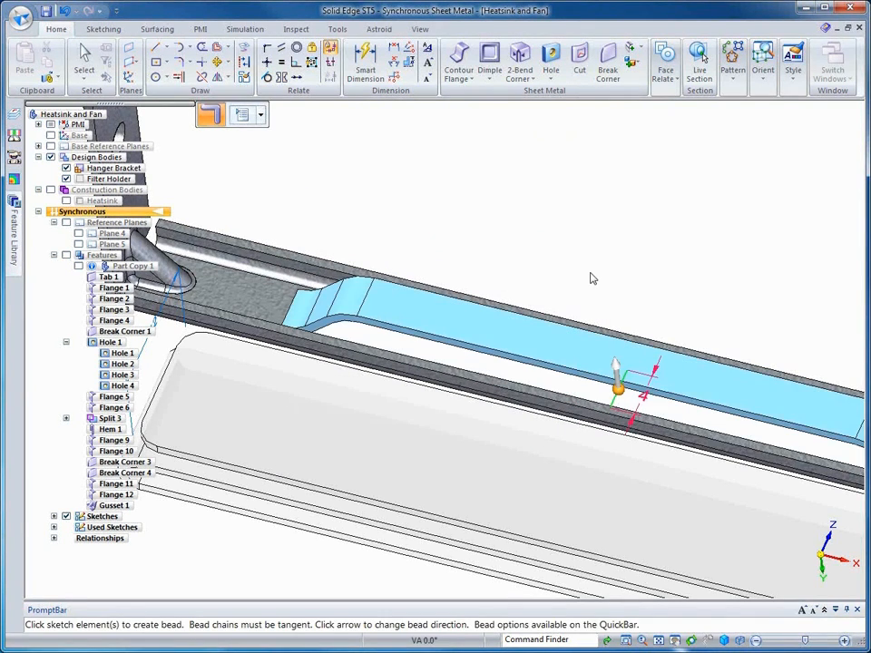
pyautogui.rightClick(590, 270)
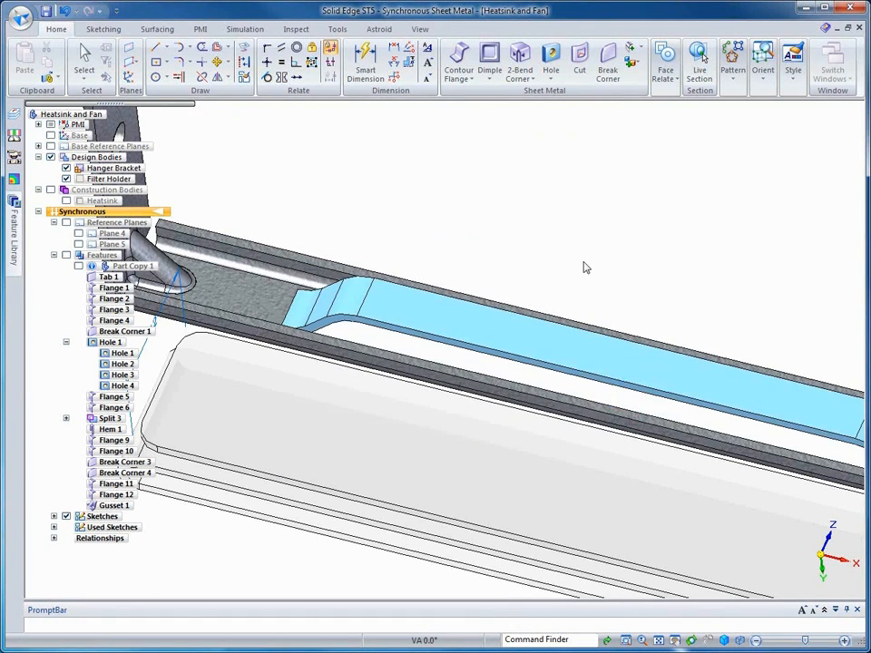
pyautogui.scroll(-5, 617, 266)
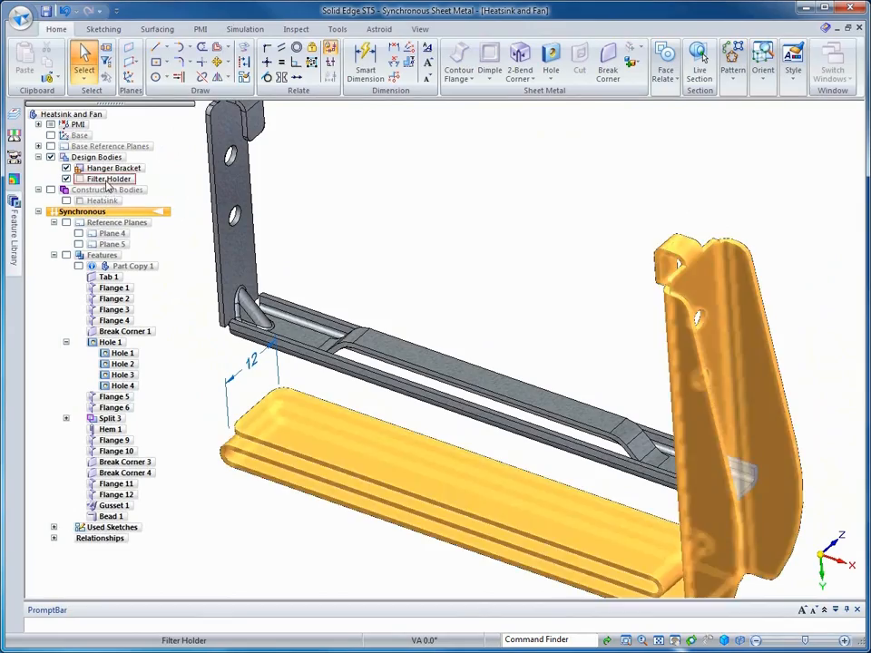
# Activate the Filter Holder body and start projecting edges onto its upright's broad face with the Project with offset option enabled
pyautogui.doubleClick(107, 184)
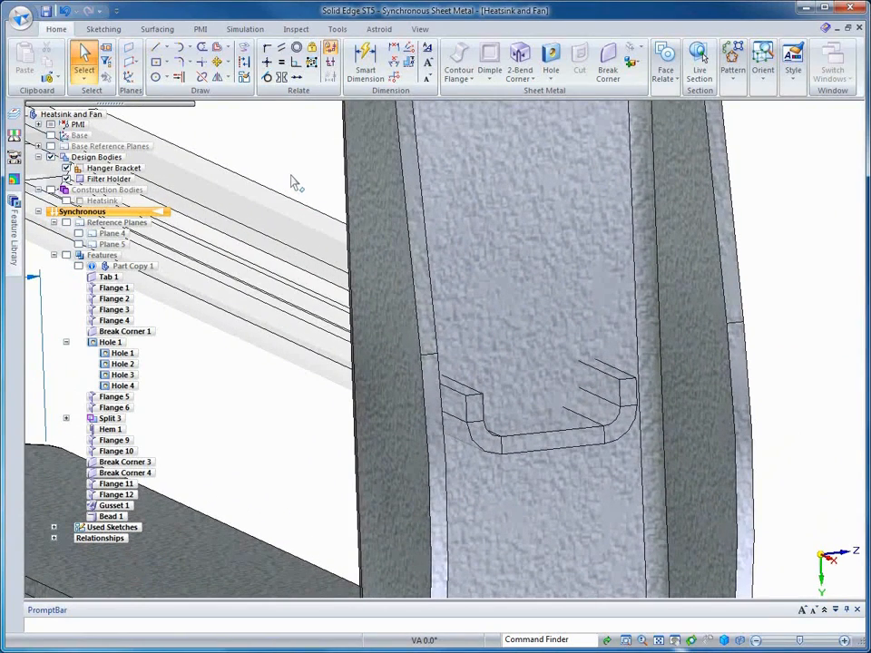
pyautogui.click(243, 47)
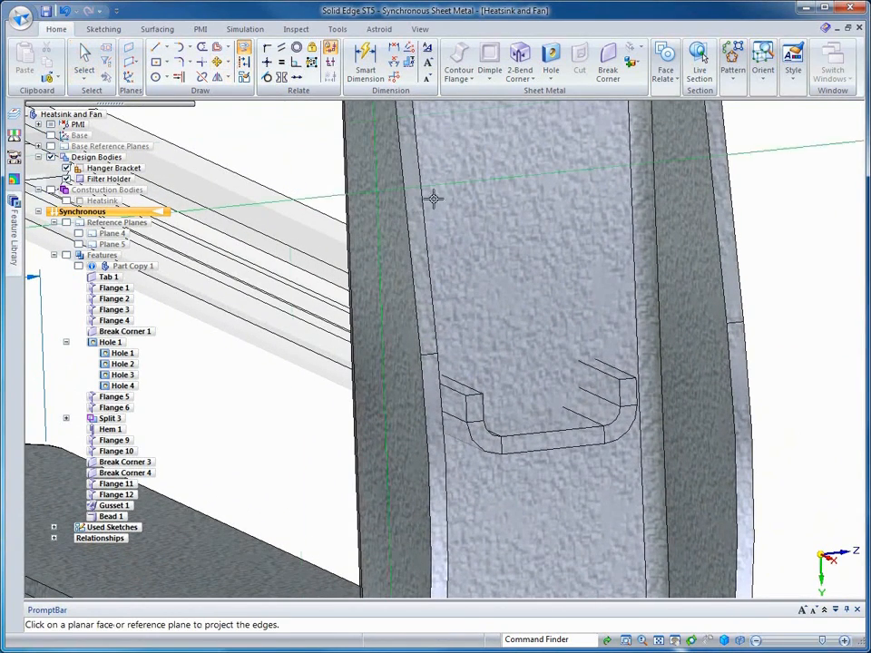
pyautogui.click(467, 204)
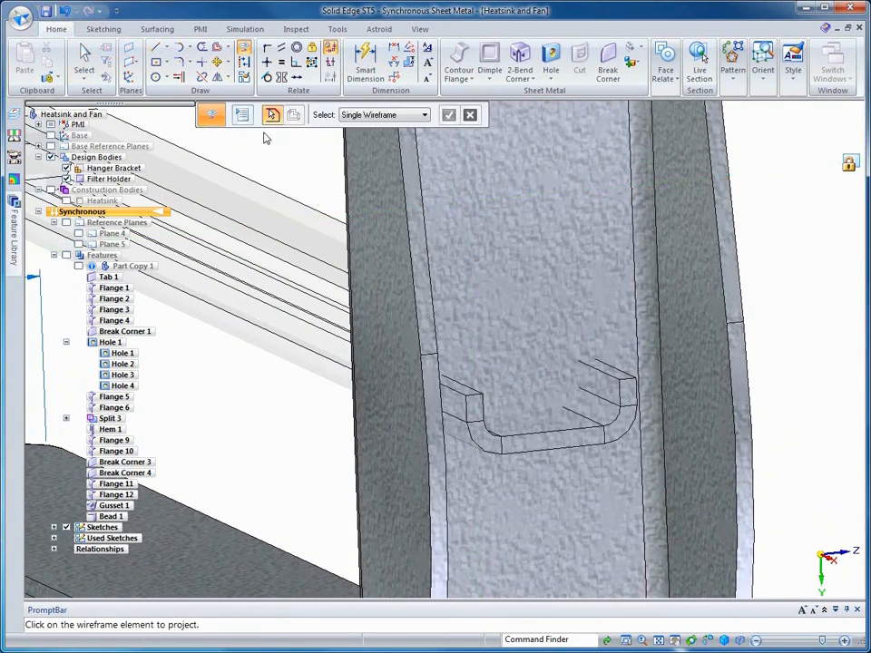
pyautogui.click(242, 116)
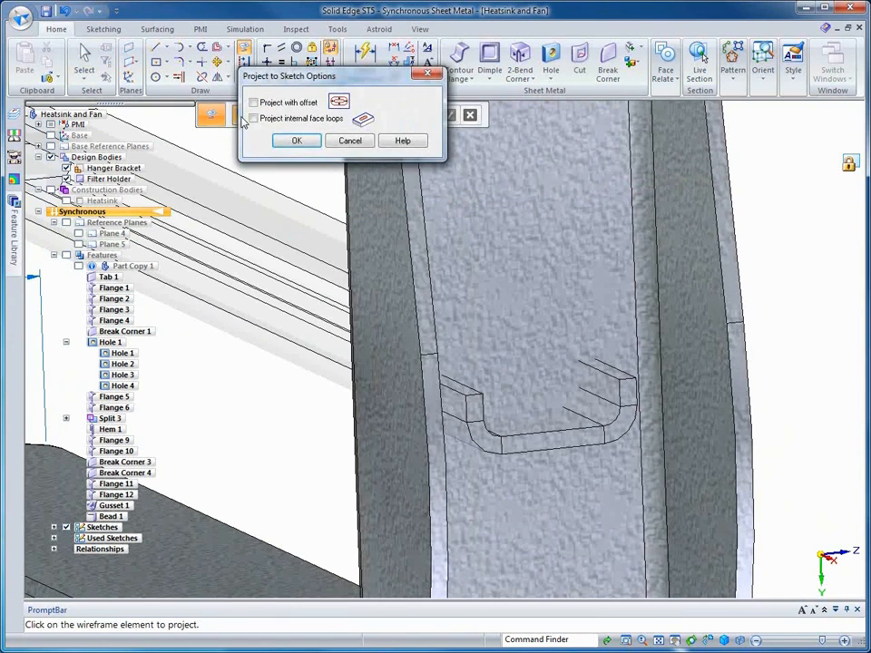
pyautogui.click(295, 143)
# Project the end of the Hanger Bracket's strip as a tangent face chain with a 0.1 mm offset
pyautogui.click(423, 115)
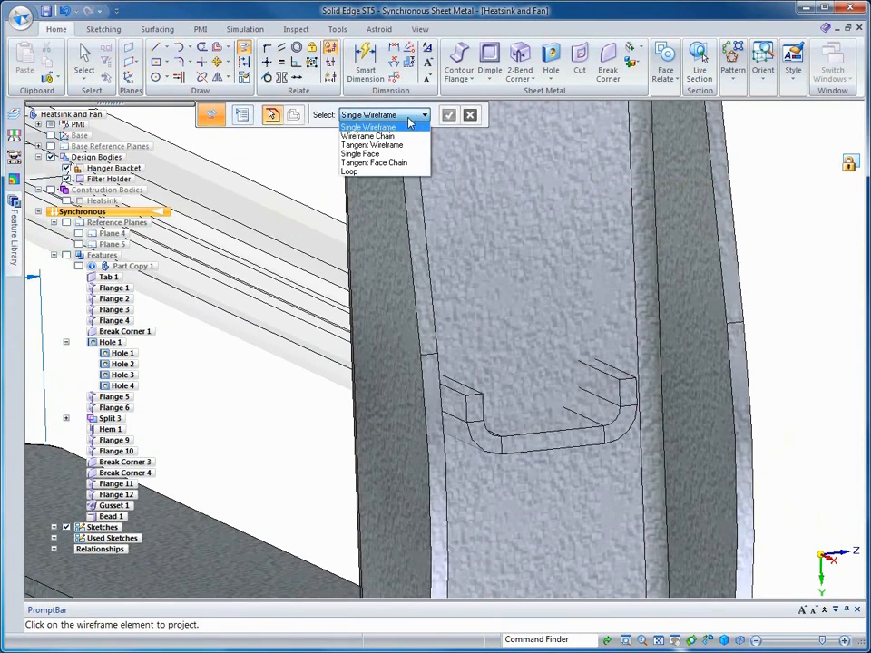
pyautogui.click(382, 163)
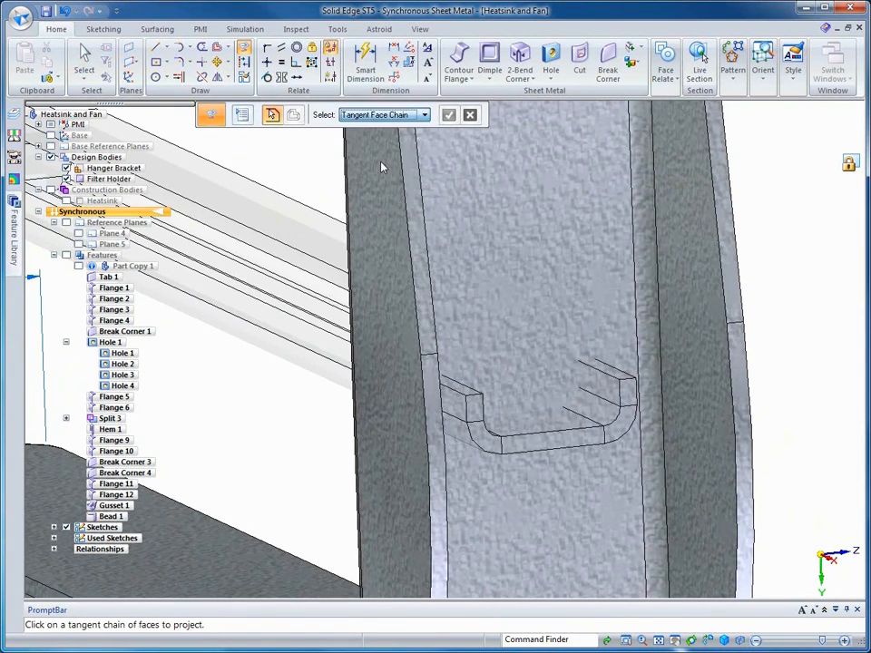
pyautogui.click(520, 443)
pyautogui.rightClick(522, 394)
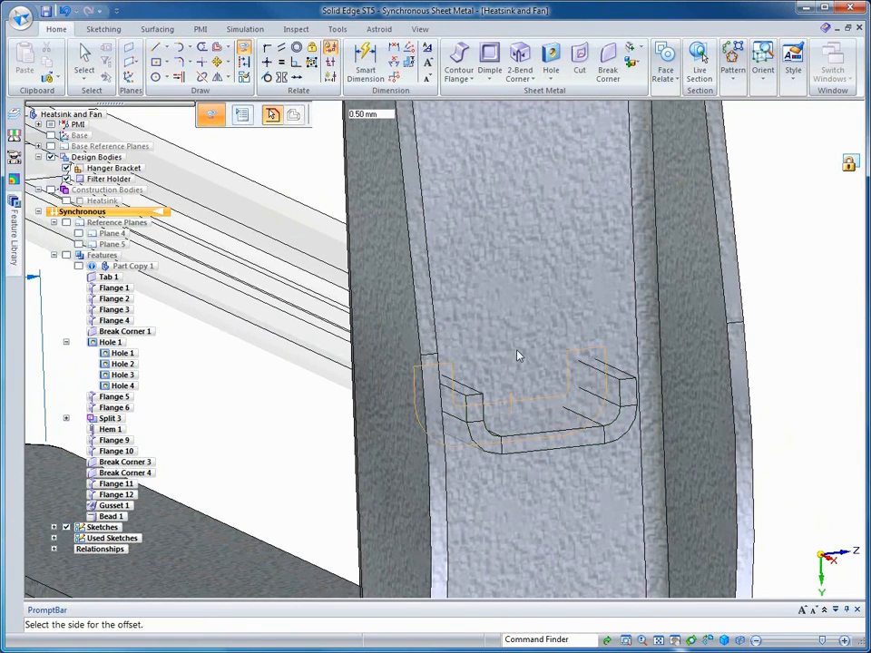
pyautogui.write('.')
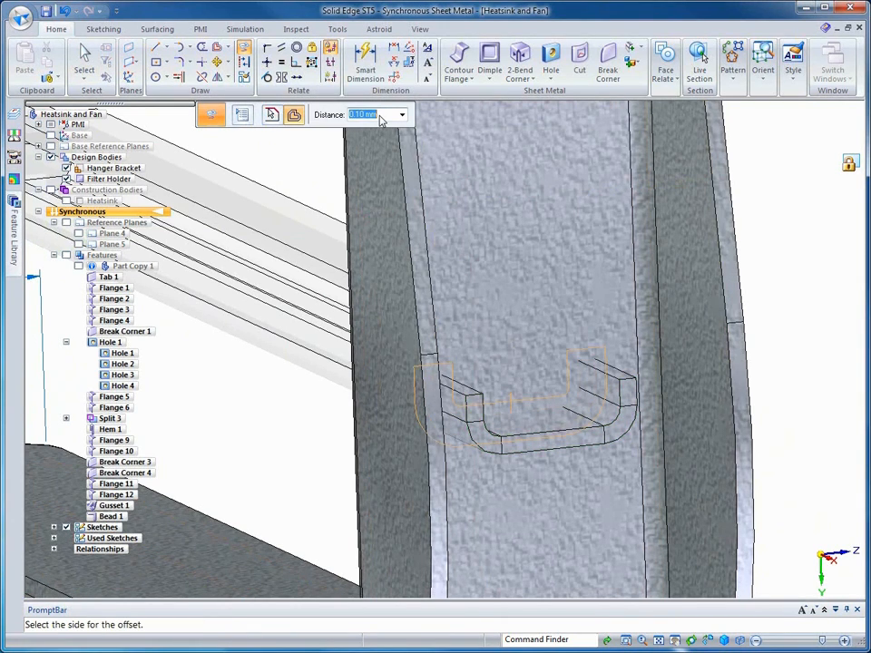
pyautogui.click(546, 341)
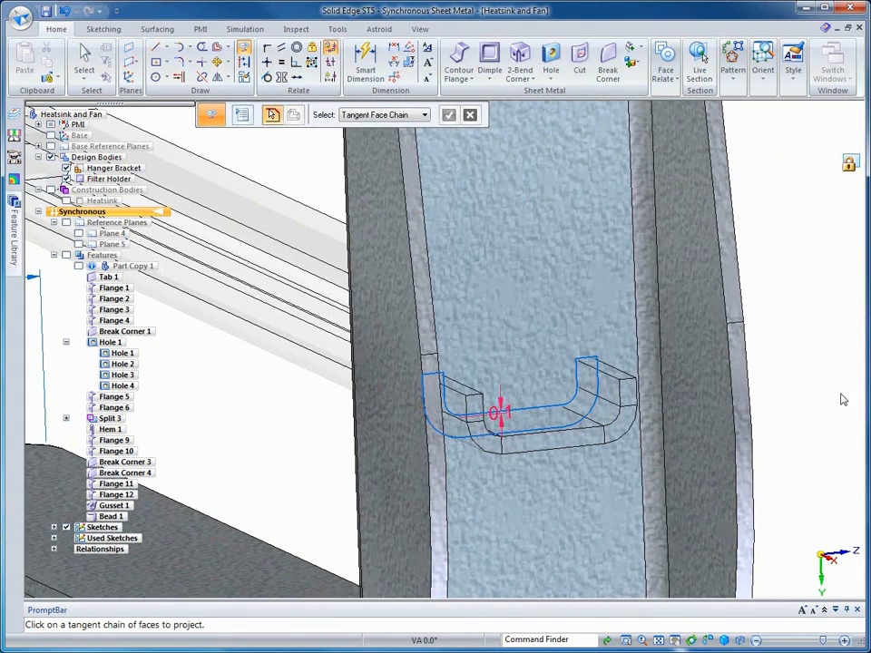
pyautogui.press('Escape')
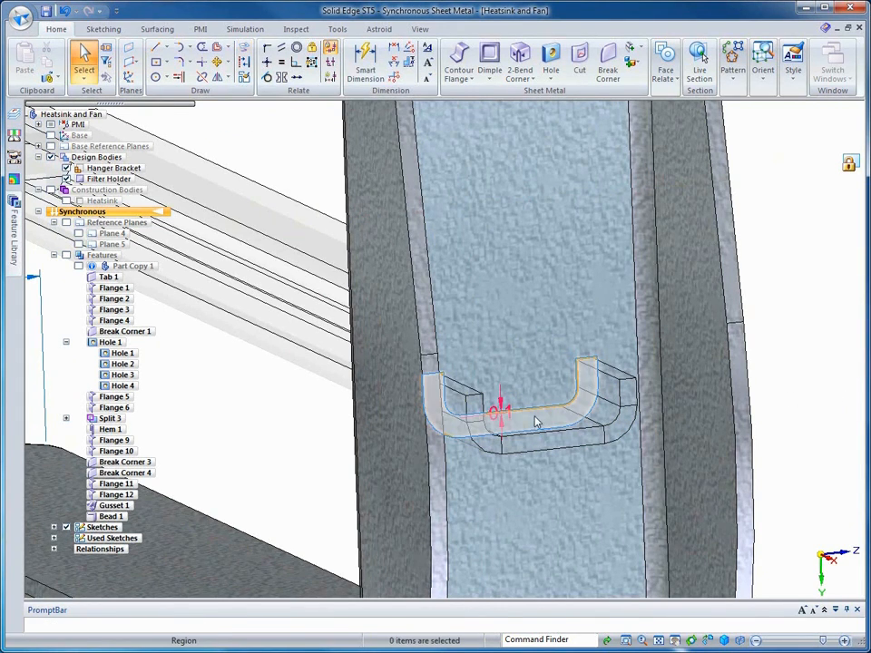
# Cut the projected U-shaped region through the Filter Holder's upright to form a slot for the strip
pyautogui.click(541, 427)
pyautogui.click(547, 425)
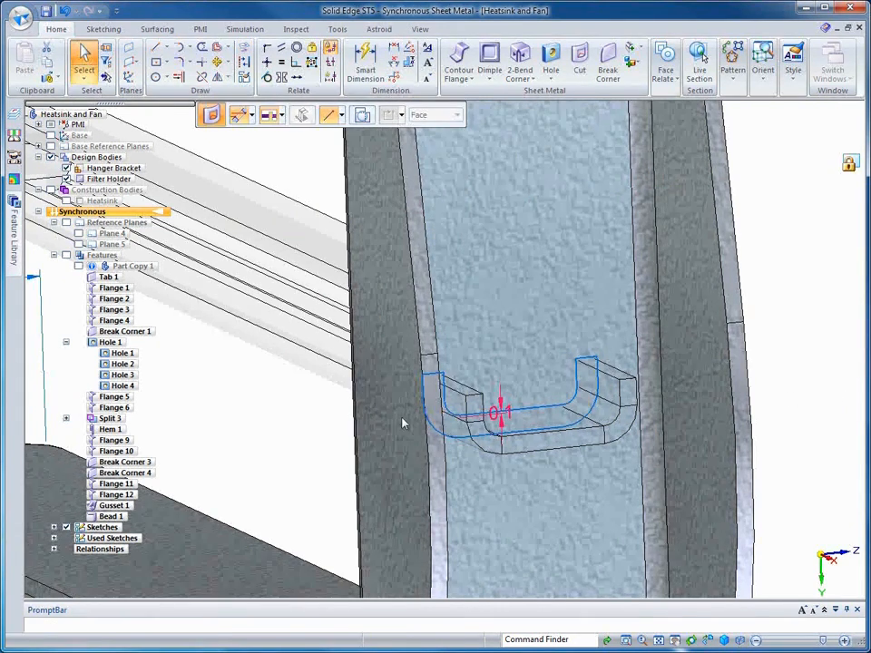
pyautogui.click(316, 422)
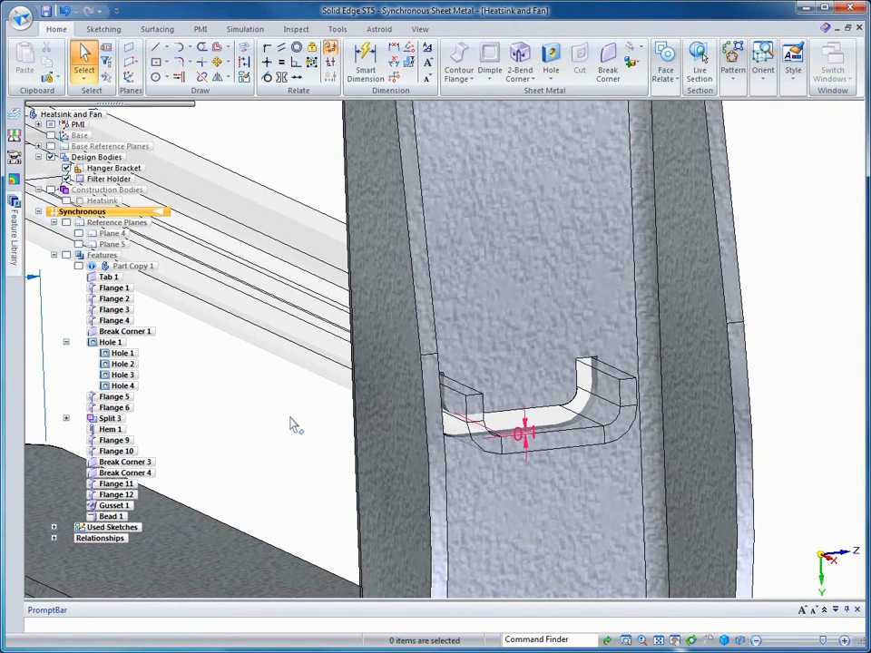
pyautogui.moveTo(825, 362); pyautogui.dragTo(821, 366, button='middle')
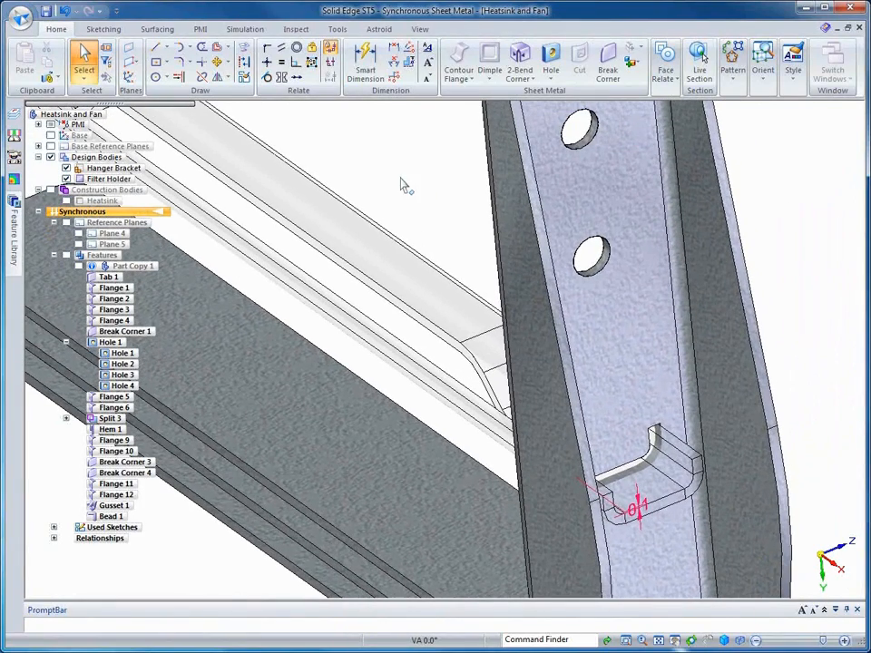
# Activate the Hanger Bracket body and place the library feature 22Gage LockingTabs.psm at the open end of its strip
pyautogui.doubleClick(95, 170)
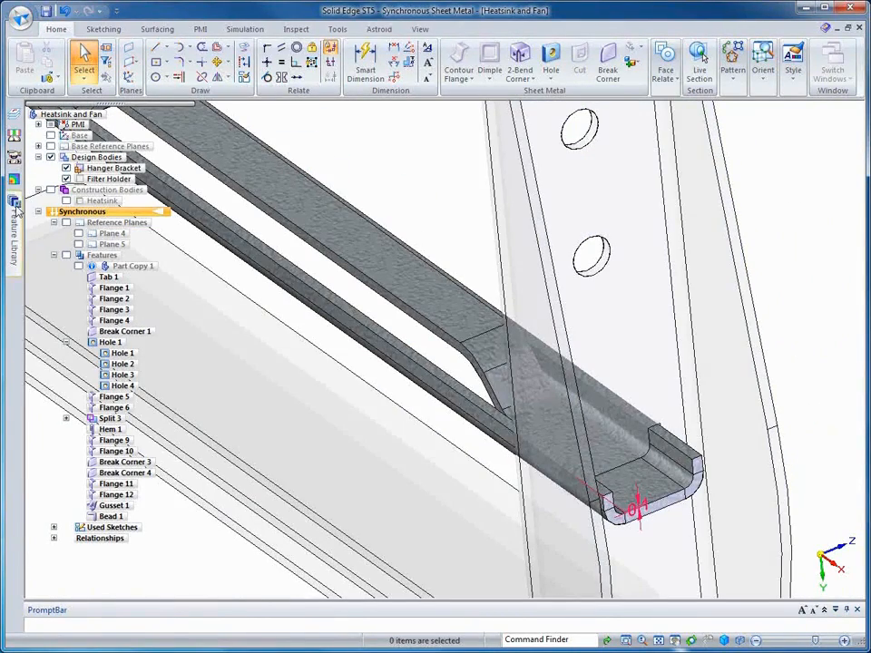
pyautogui.click(15, 208)
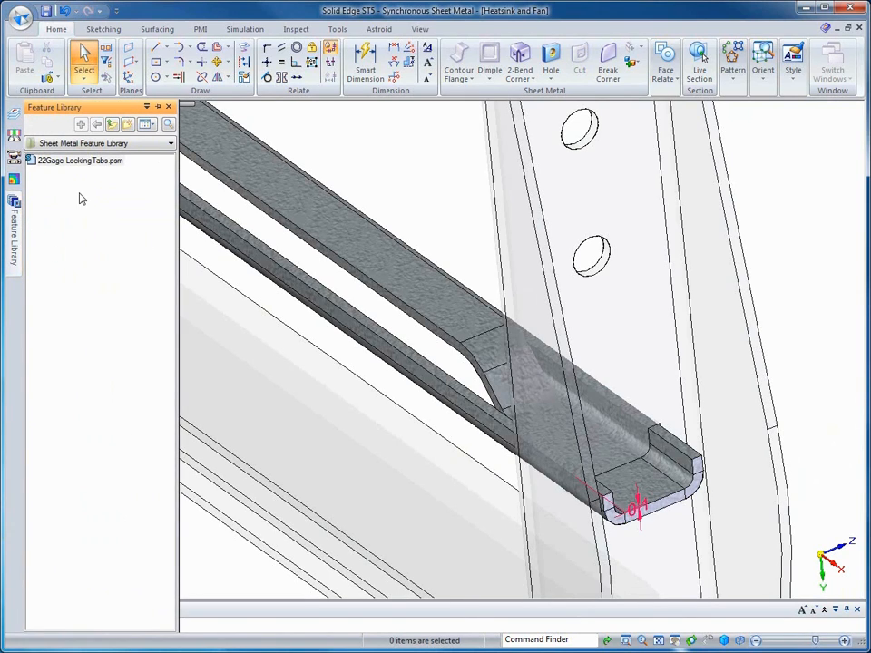
pyautogui.click(72, 163)
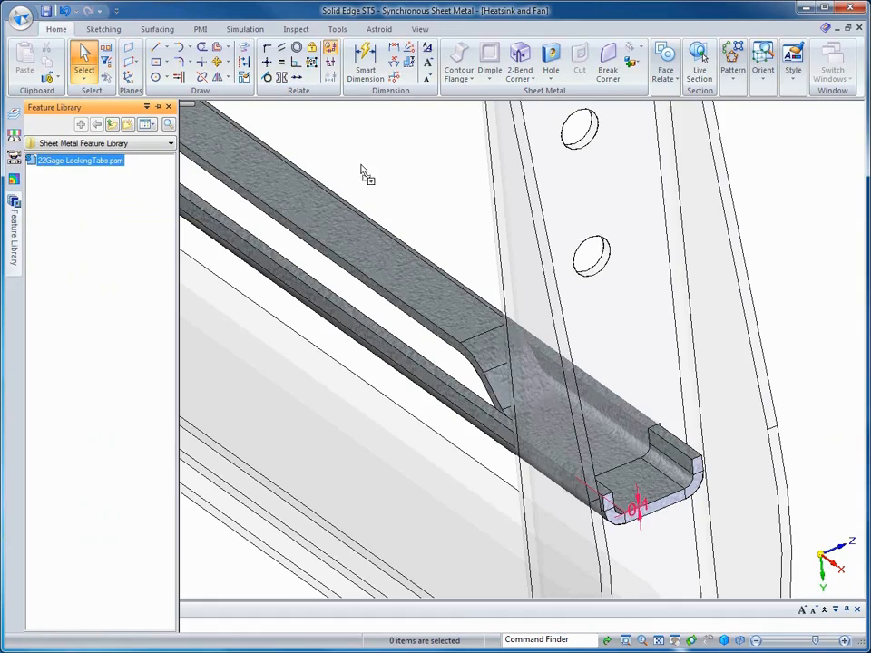
pyautogui.moveTo(417, 190); pyautogui.dragTo(420, 188)
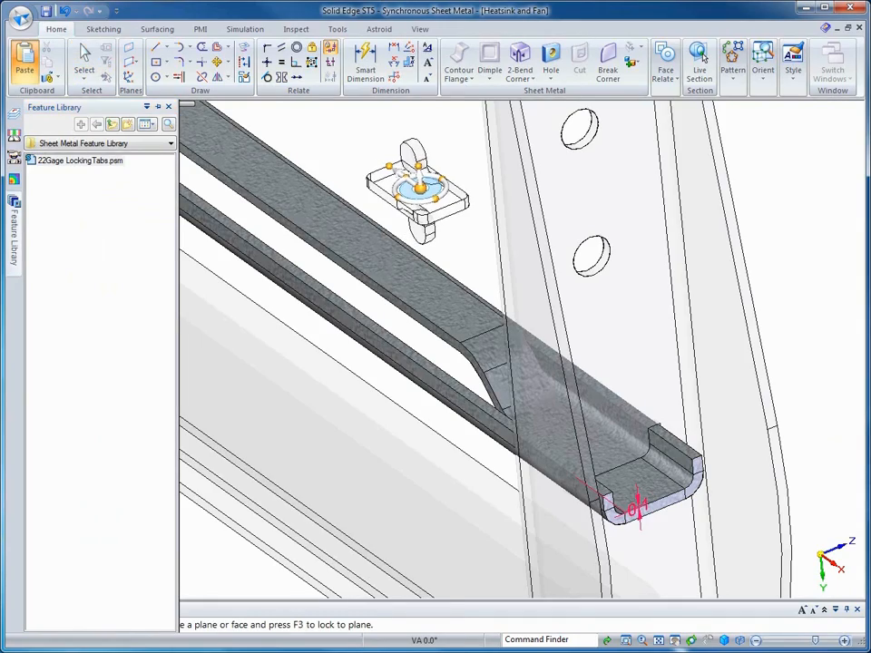
pyautogui.scroll(4, 424, 194)
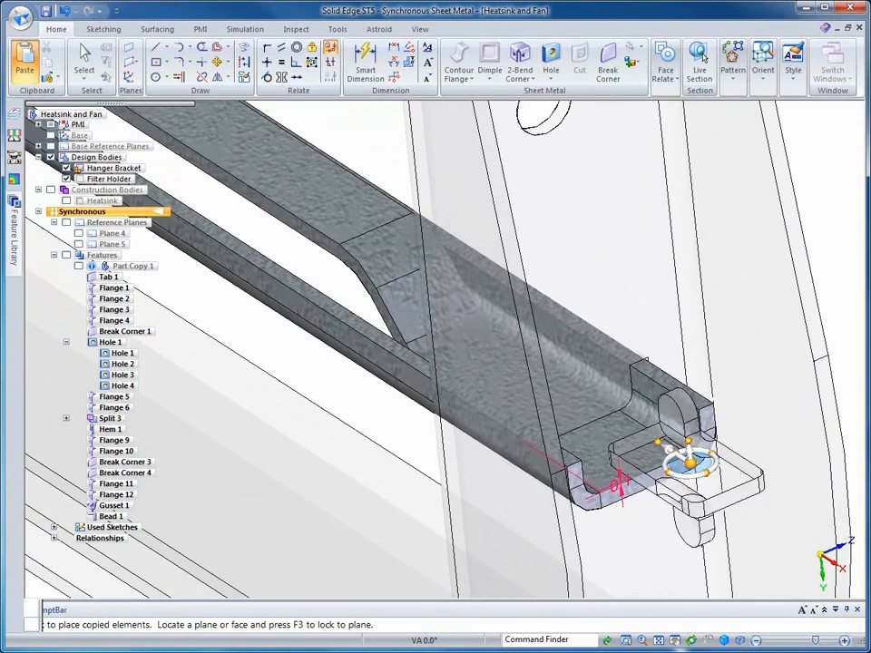
pyautogui.click(638, 449)
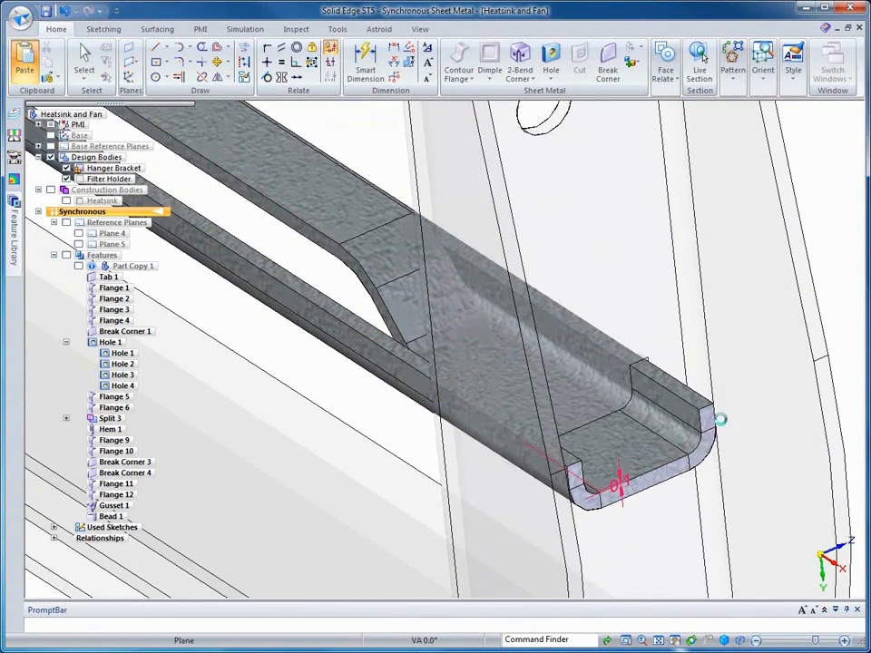
# Move the locking tabs about 3.6 mm inward along the strip to line up with the Filter Holder's slot
pyautogui.scroll(2, 695, 432)
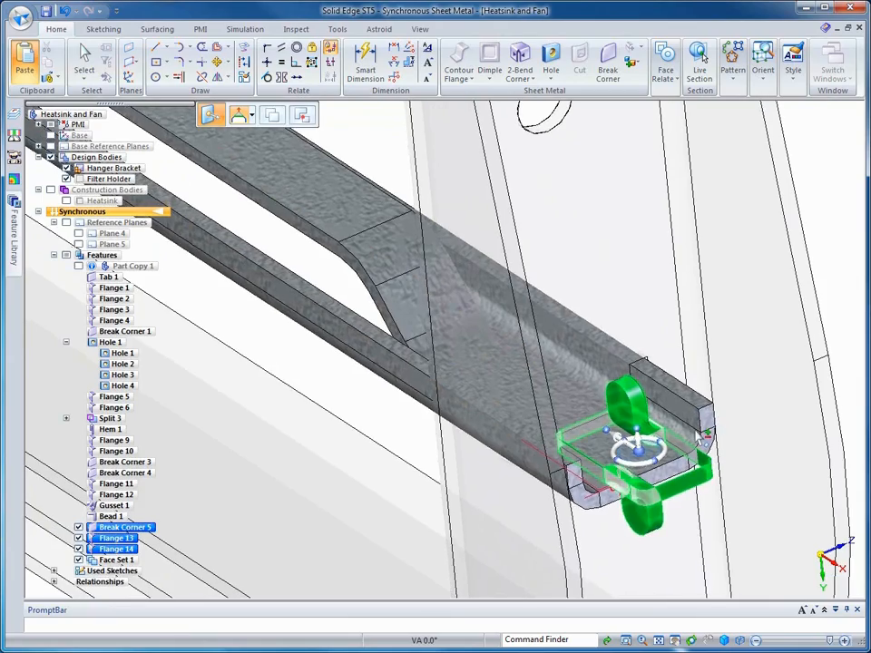
pyautogui.scroll(3, 682, 467)
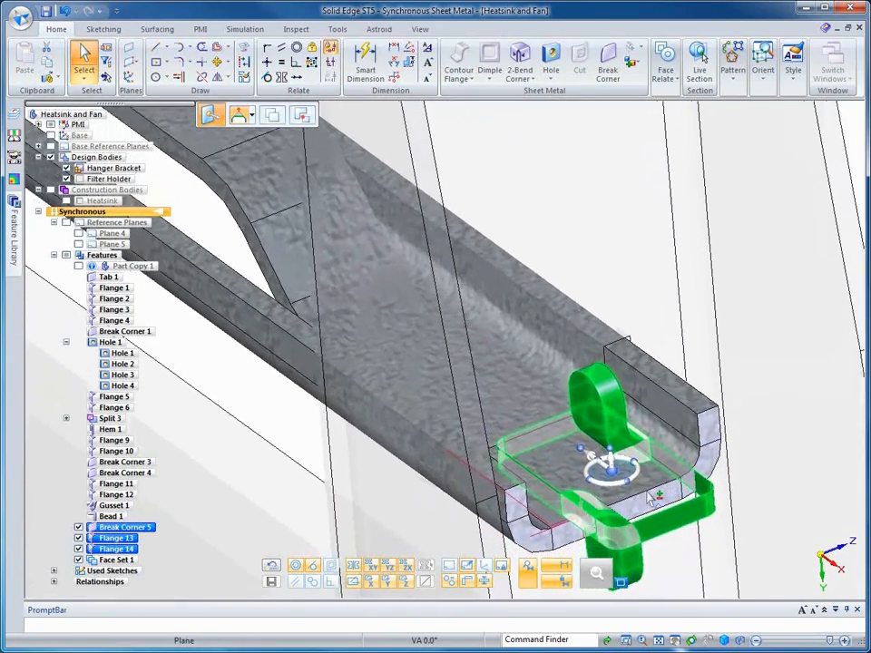
pyautogui.click(606, 432)
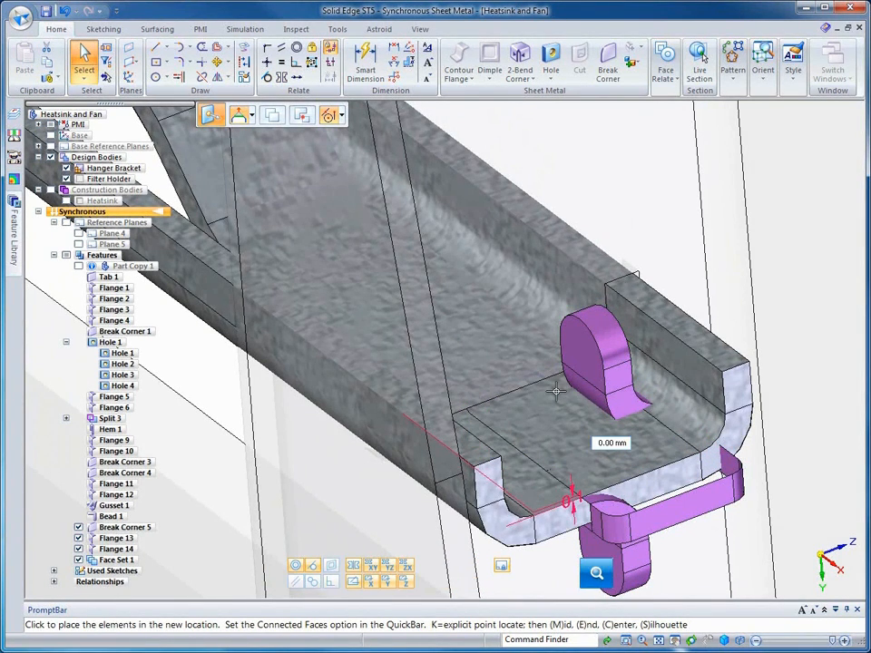
pyautogui.click(556, 391)
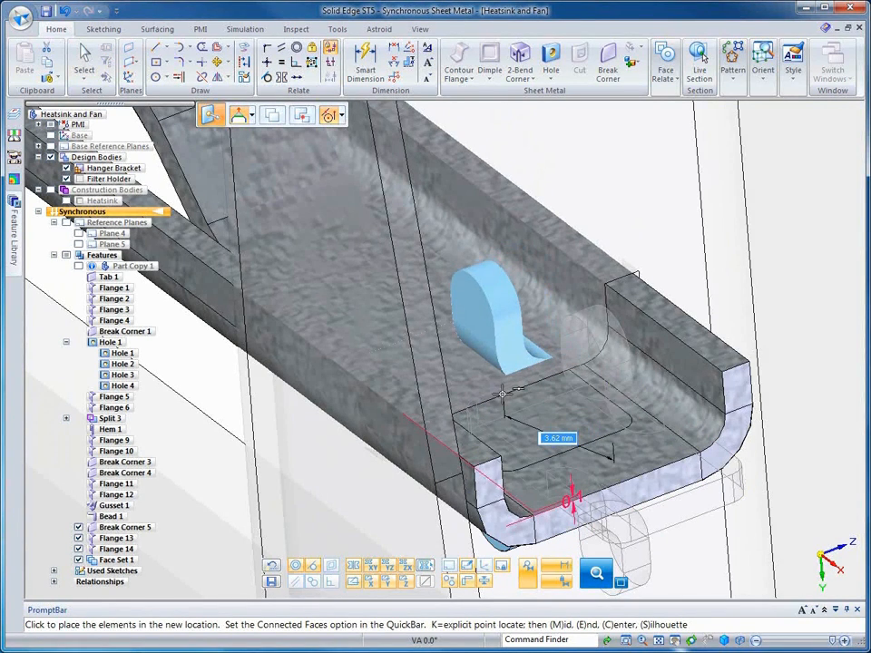
pyautogui.click(505, 399)
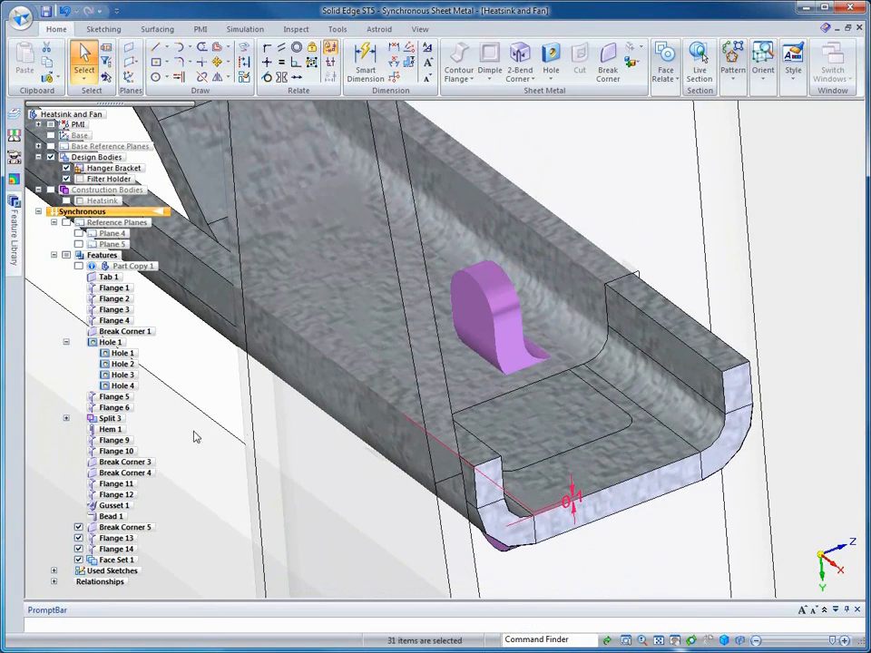
# Attach the locking tabs' face set to the Hanger Bracket body
pyautogui.click(116, 560)
pyautogui.rightClick(117, 559)
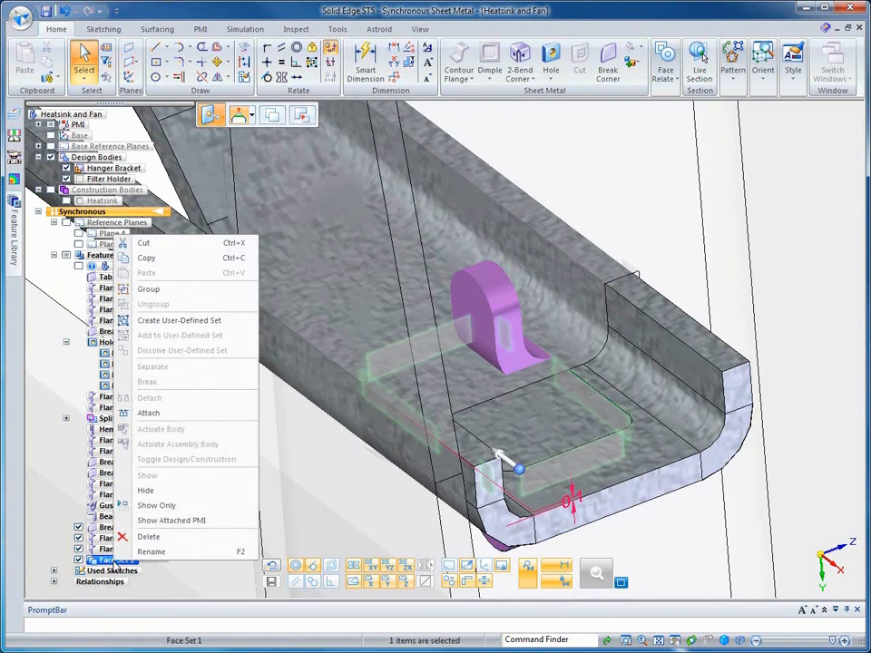
pyautogui.click(151, 412)
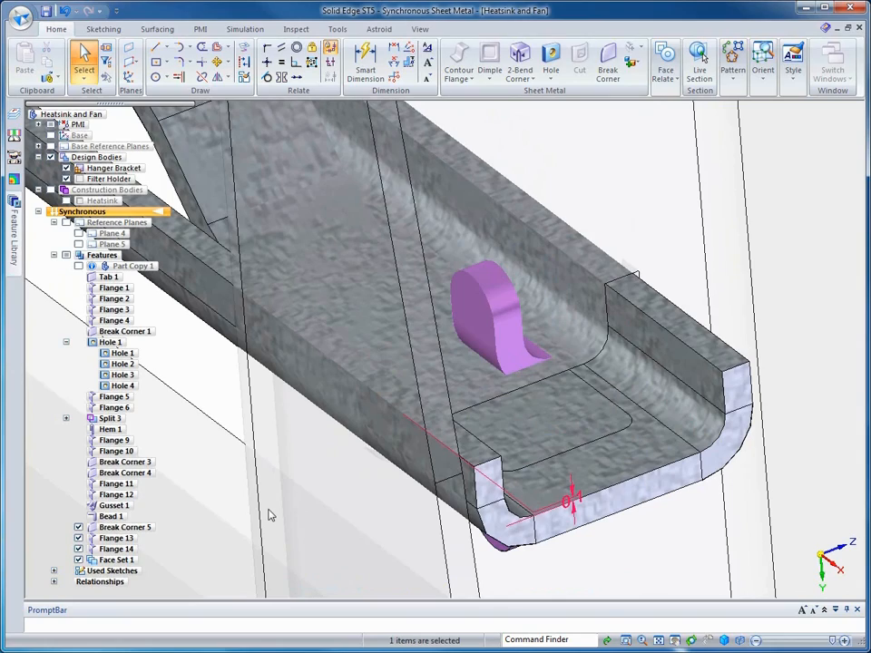
pyautogui.moveTo(157, 522); pyautogui.dragTo(27, 421, button='middle')
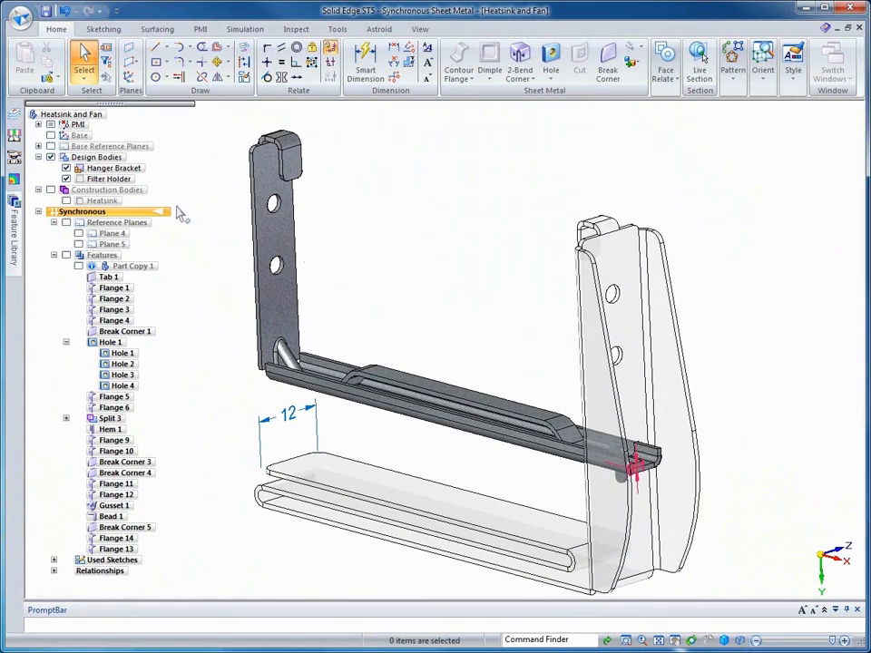
# Show the Heatsink construction body and raise the top of the Hanger Bracket's hook by 5 mm
pyautogui.click(65, 200)
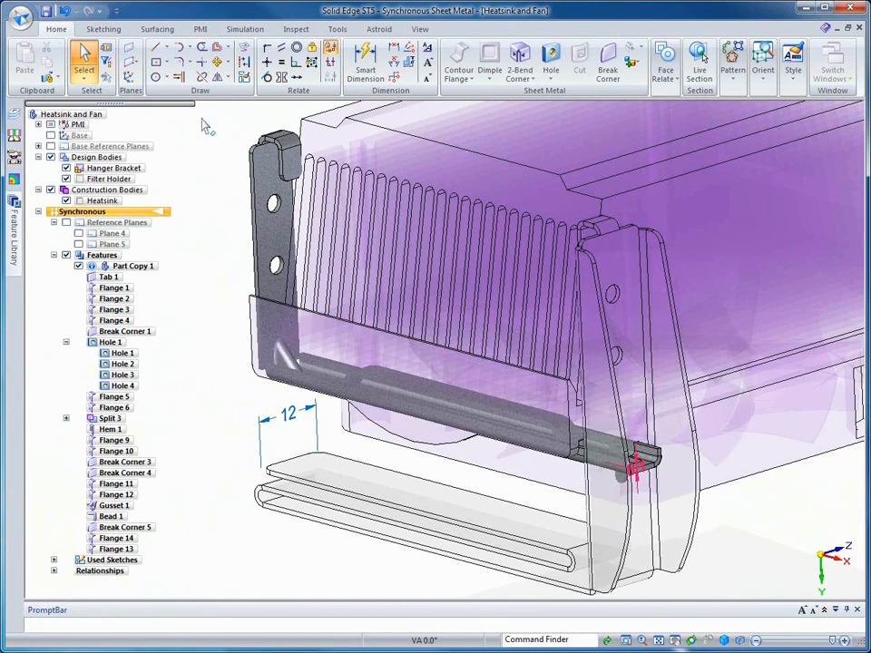
pyautogui.click(280, 137)
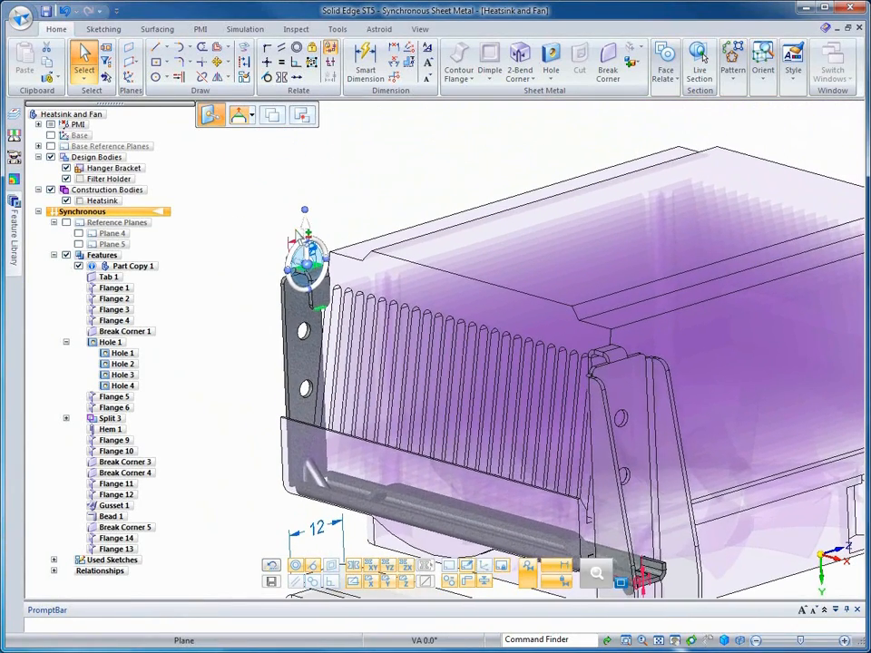
pyautogui.click(311, 249)
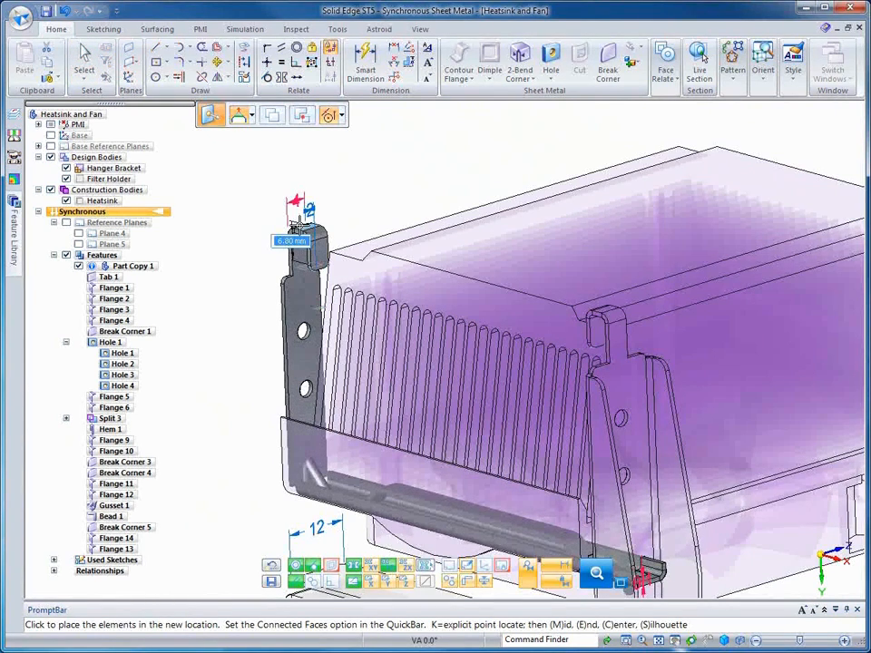
pyautogui.write('5')
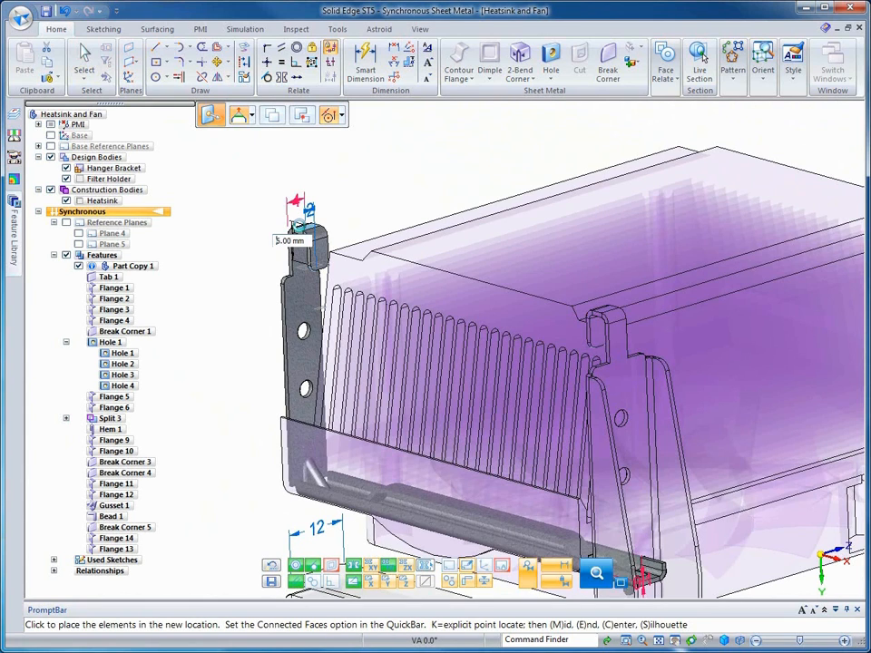
pyautogui.press('Return')
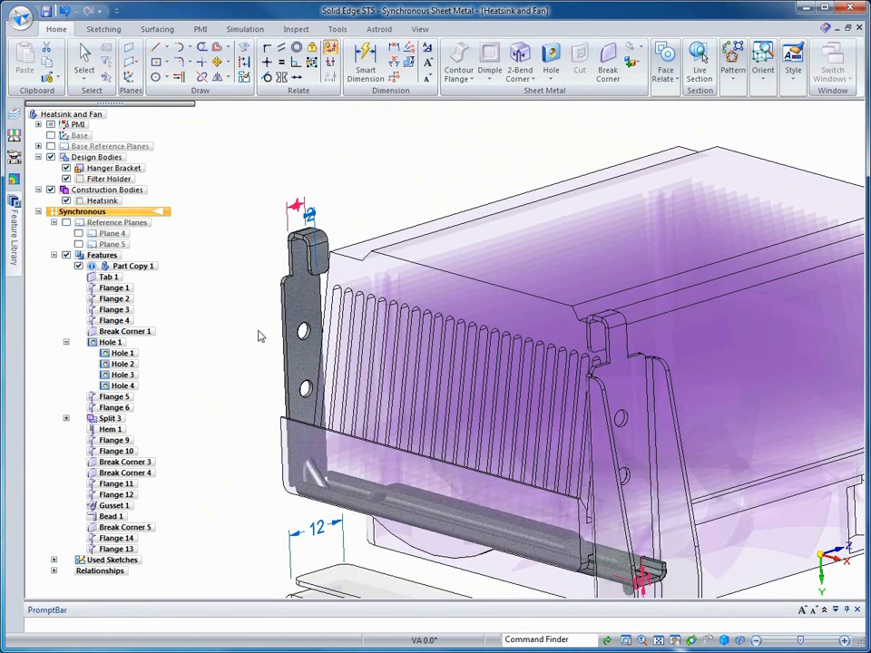
# Save the multi-body document under the name Hanger Bracket in the Multi-DesignBodies folder
pyautogui.press('Escape')
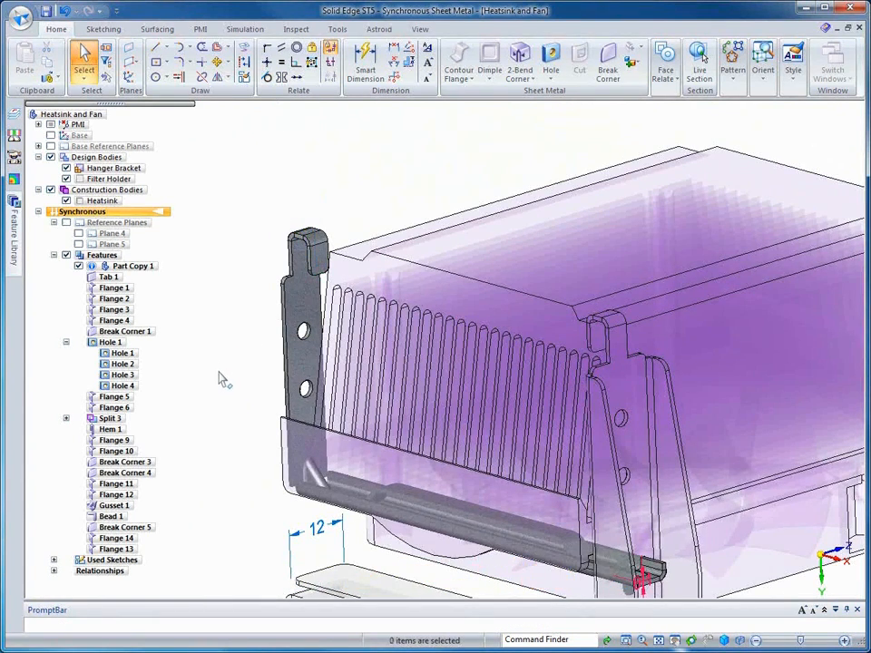
pyautogui.scroll(-3, 221, 374)
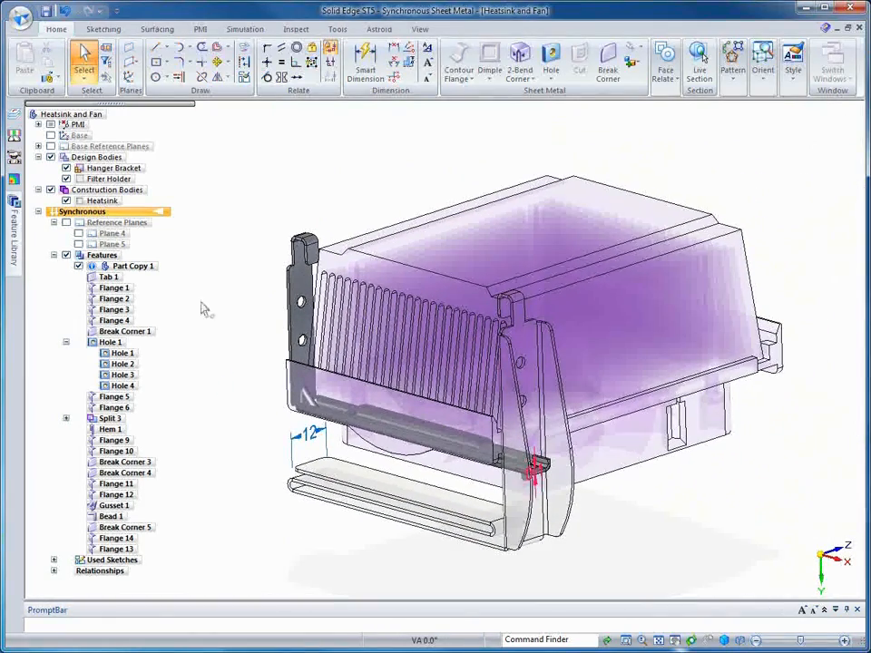
pyautogui.click(46, 11)
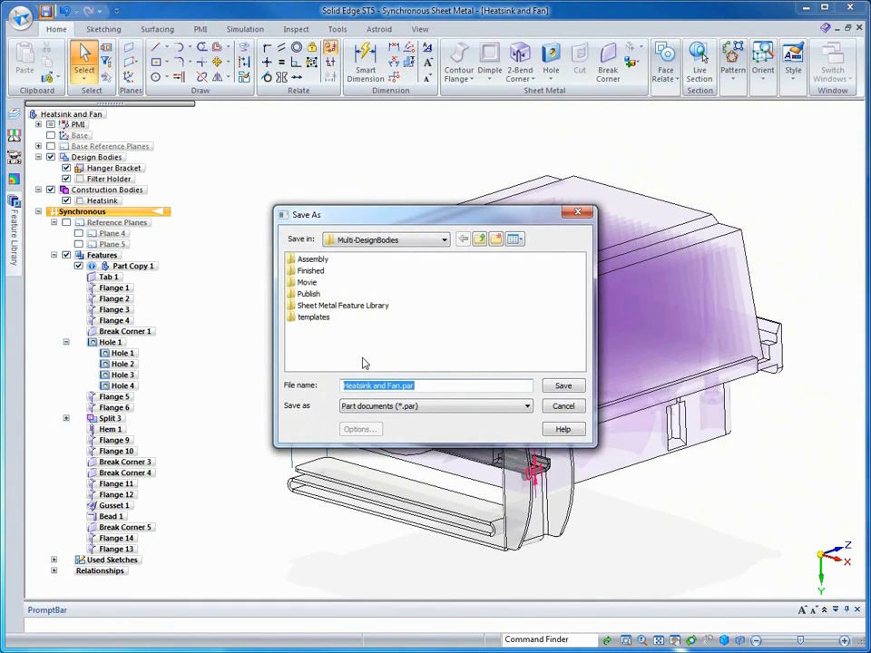
pyautogui.write('Hanger Bracket')
pyautogui.click(564, 385)
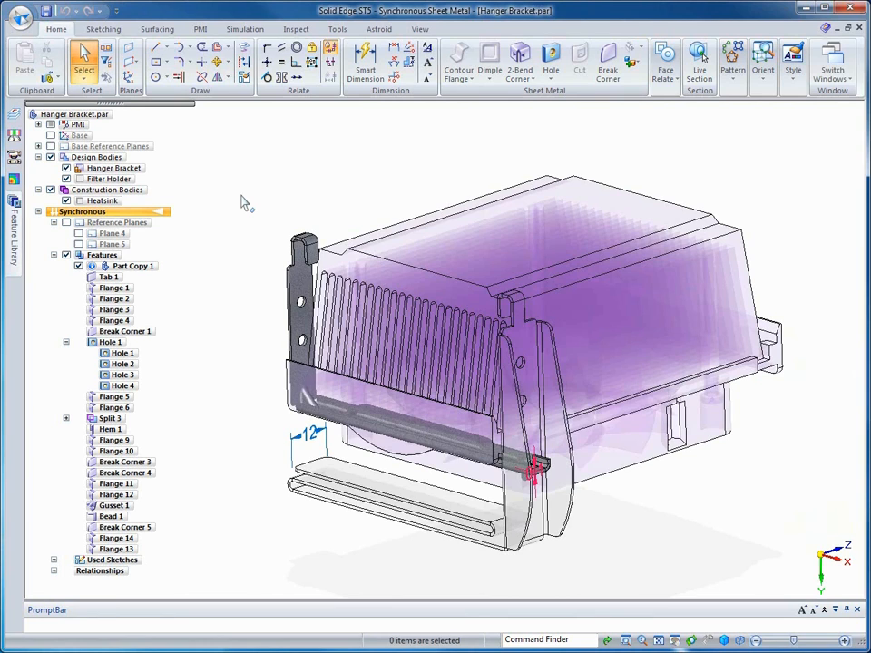
# Turn on body names for the listed features and highlight the features belonging to the Hanger Bracket body
pyautogui.rightClick(98, 158)
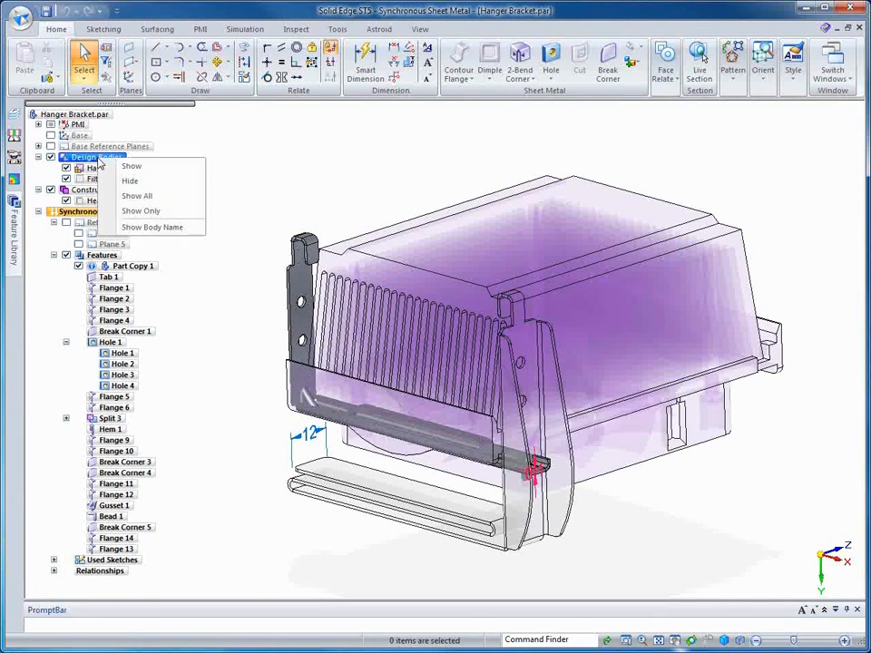
pyautogui.click(152, 226)
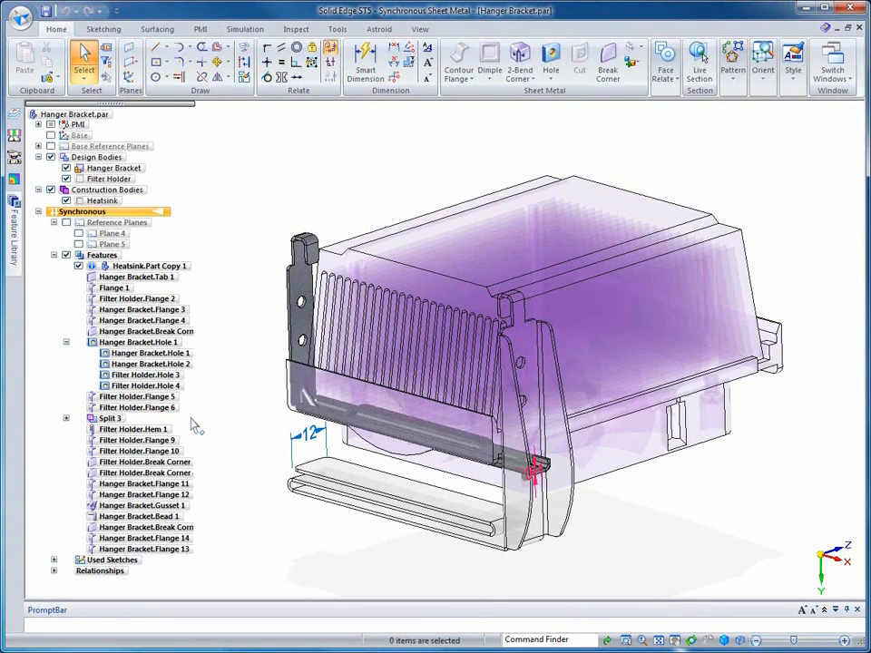
pyautogui.rightClick(125, 171)
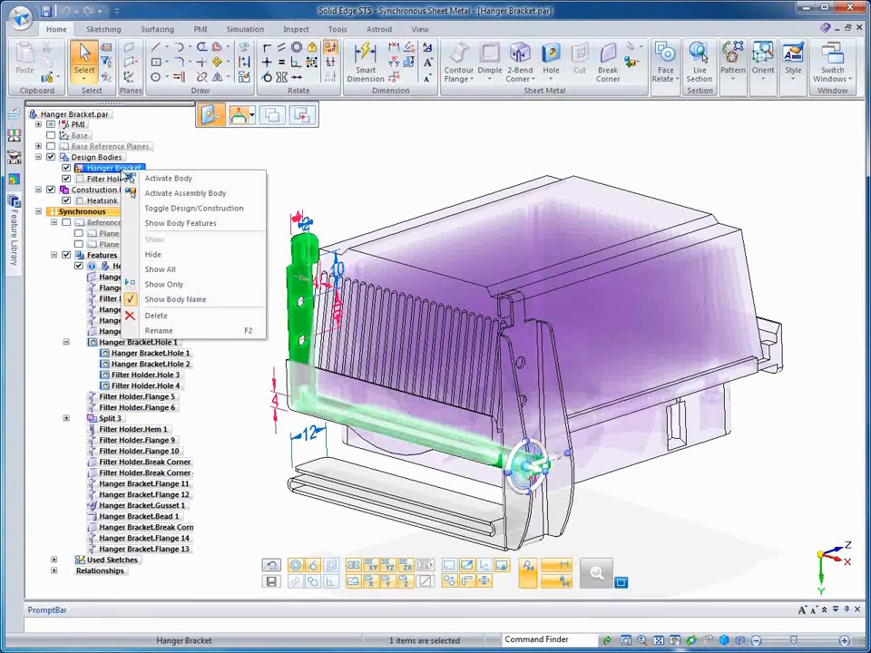
pyautogui.click(159, 222)
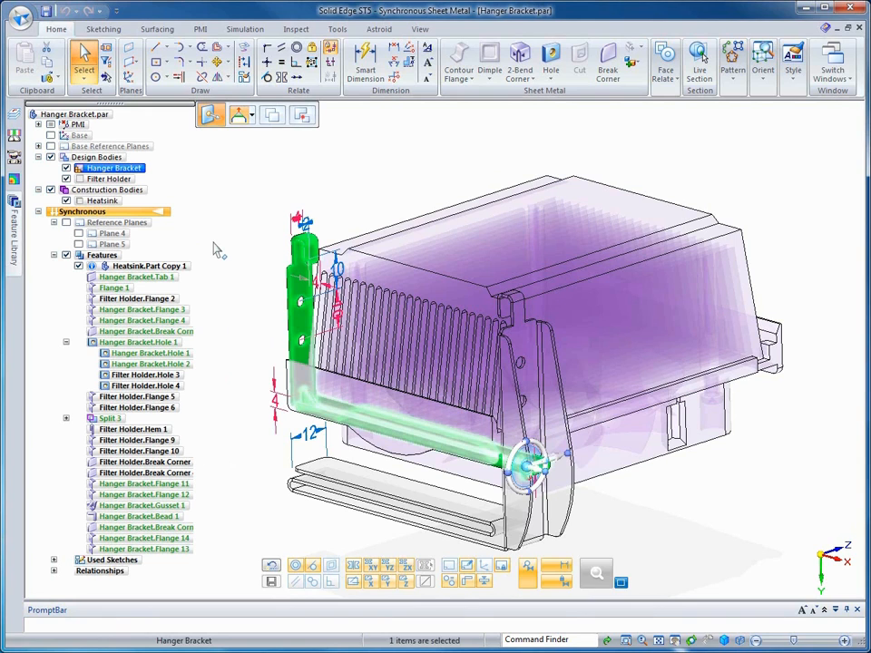
# Highlight the features belonging to the Filter Holder body, and turn the body names off again
pyautogui.click(116, 181)
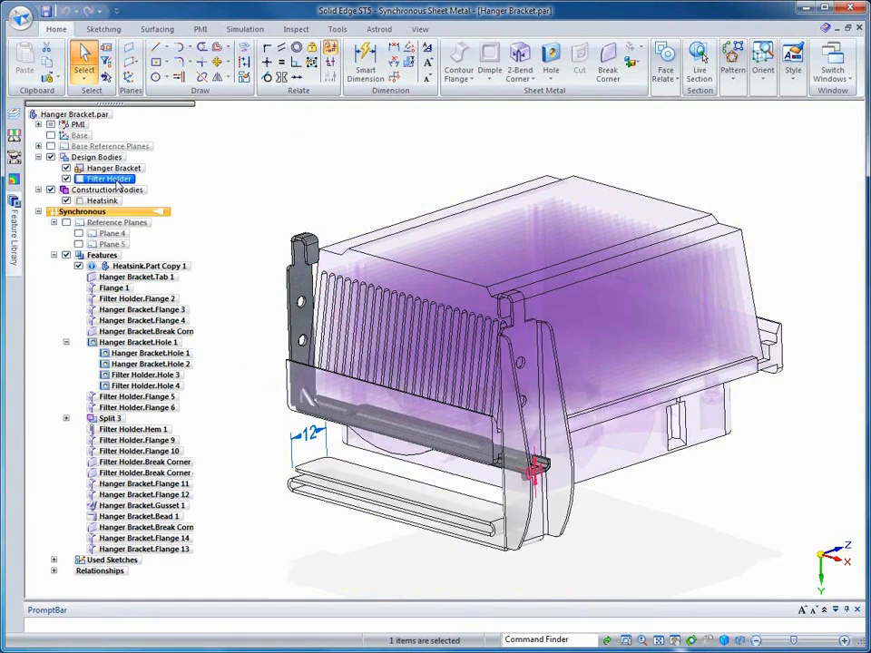
pyautogui.rightClick(119, 181)
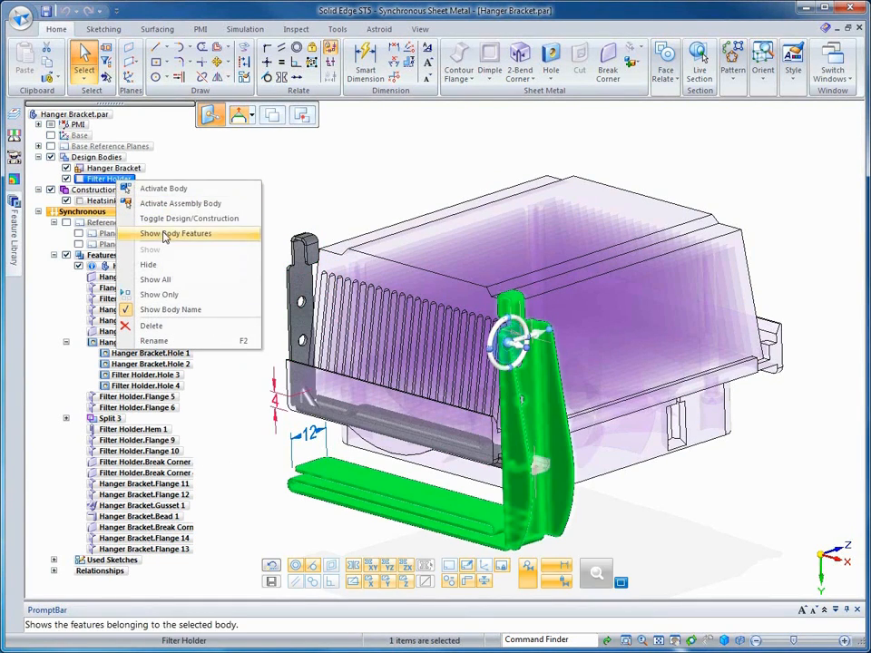
pyautogui.click(195, 234)
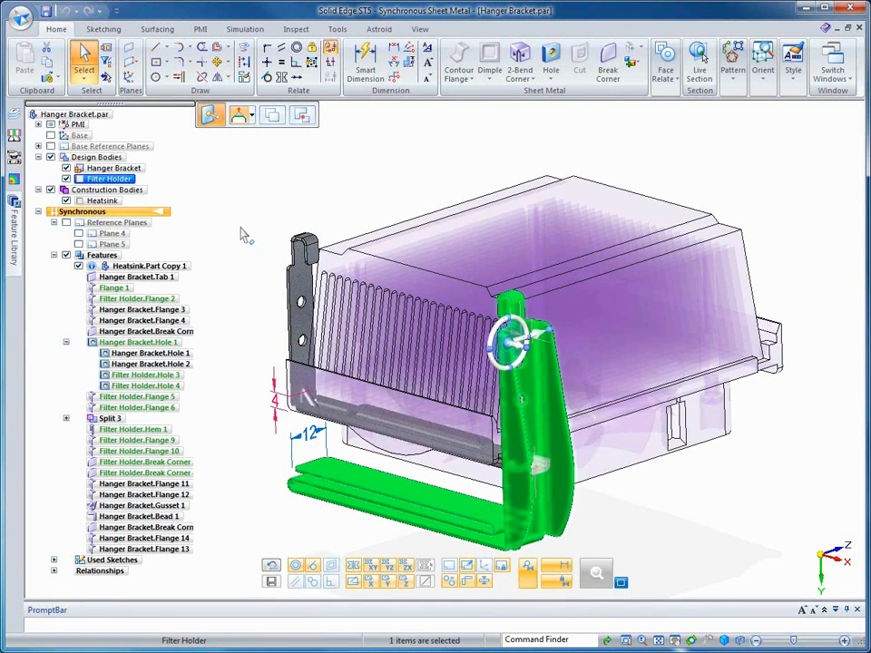
pyautogui.click(242, 235)
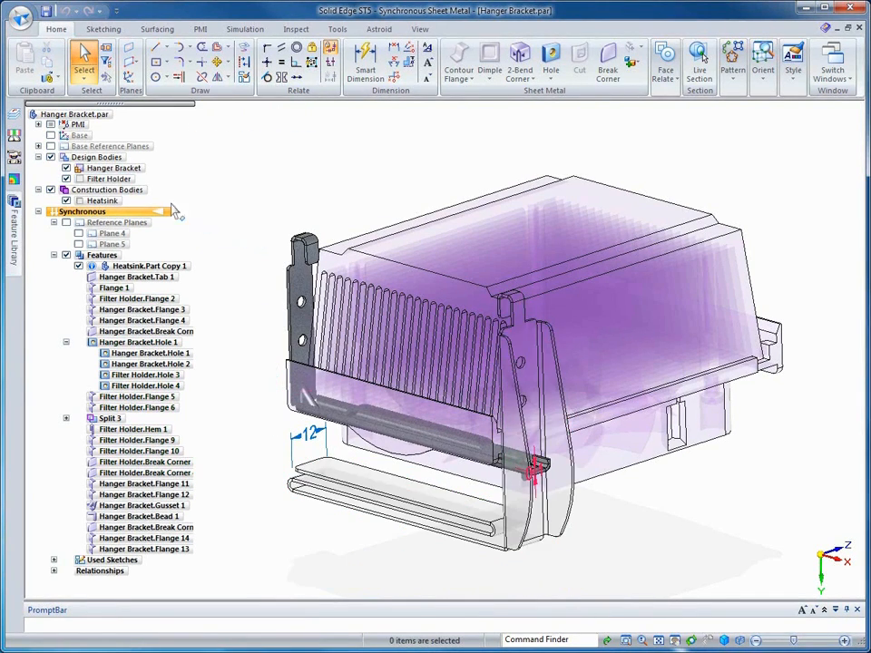
pyautogui.rightClick(95, 159)
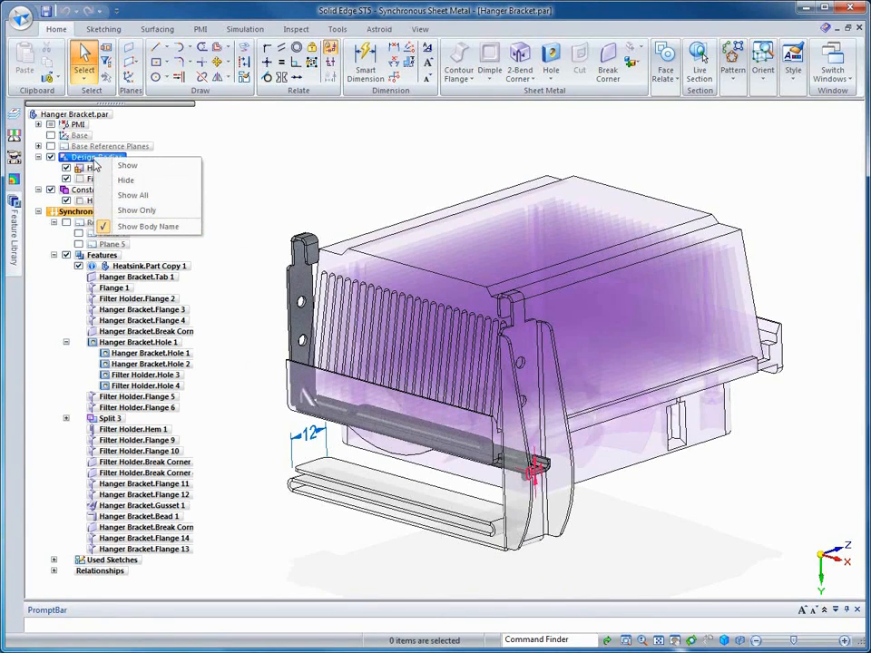
pyautogui.click(127, 226)
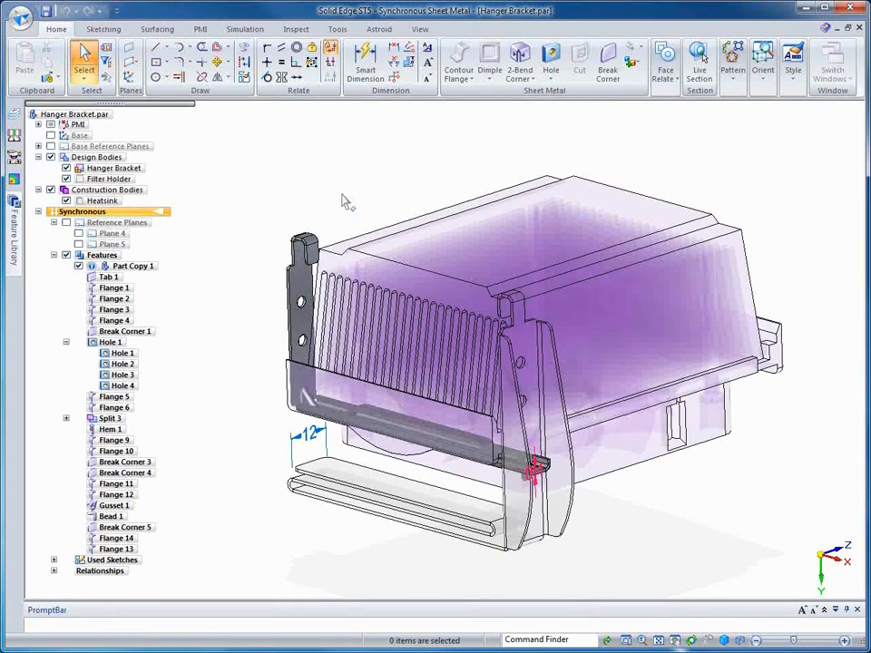
# Publish the Hanger Bracket and Filter Holder bodies as .psm files in the Publish folder, together with the assembly Hanger Bracket.asm
pyautogui.click(633, 63)
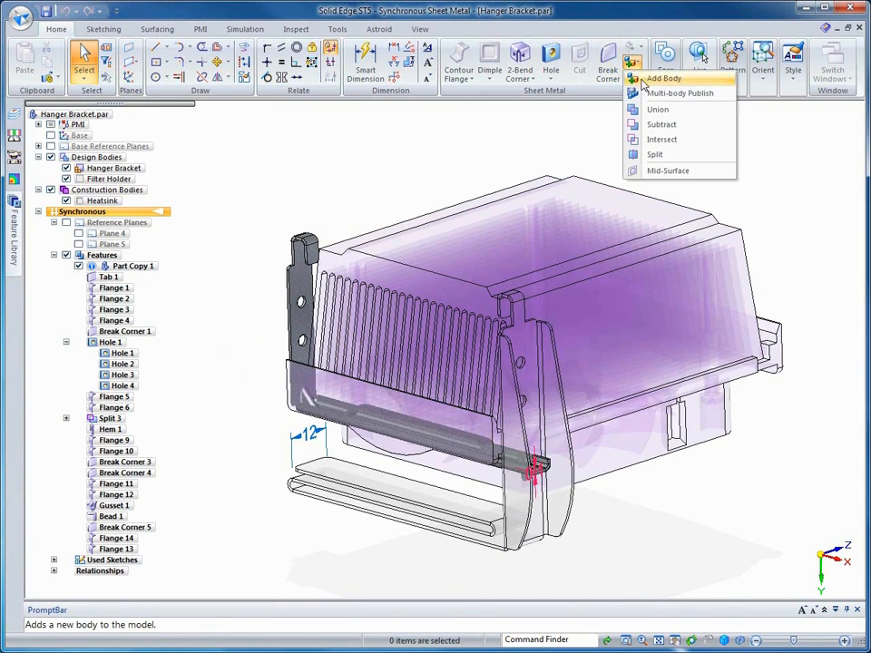
pyautogui.click(644, 93)
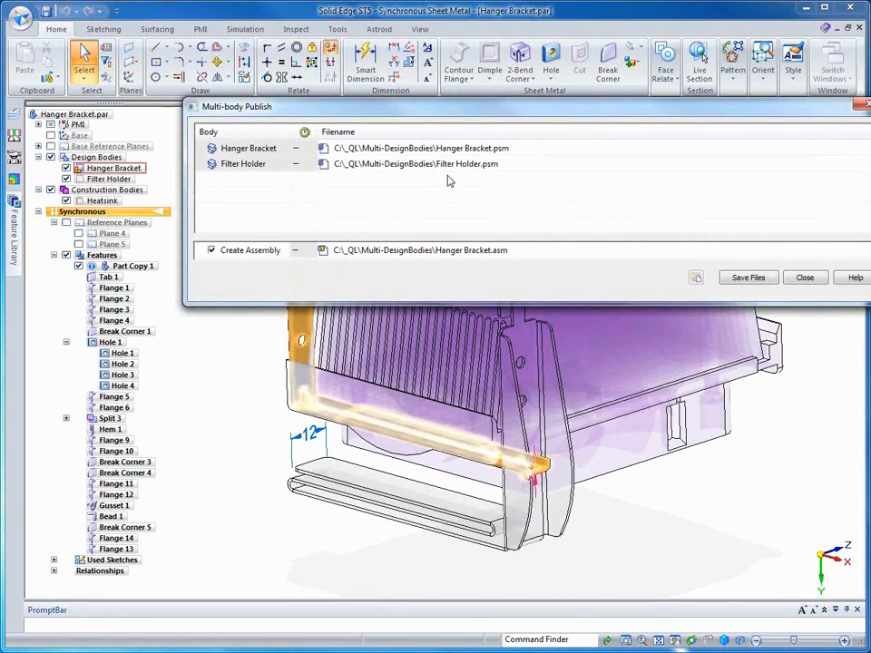
pyautogui.click(363, 148)
pyautogui.keyDown('shift'); pyautogui.click(416, 164); pyautogui.keyUp('shift')
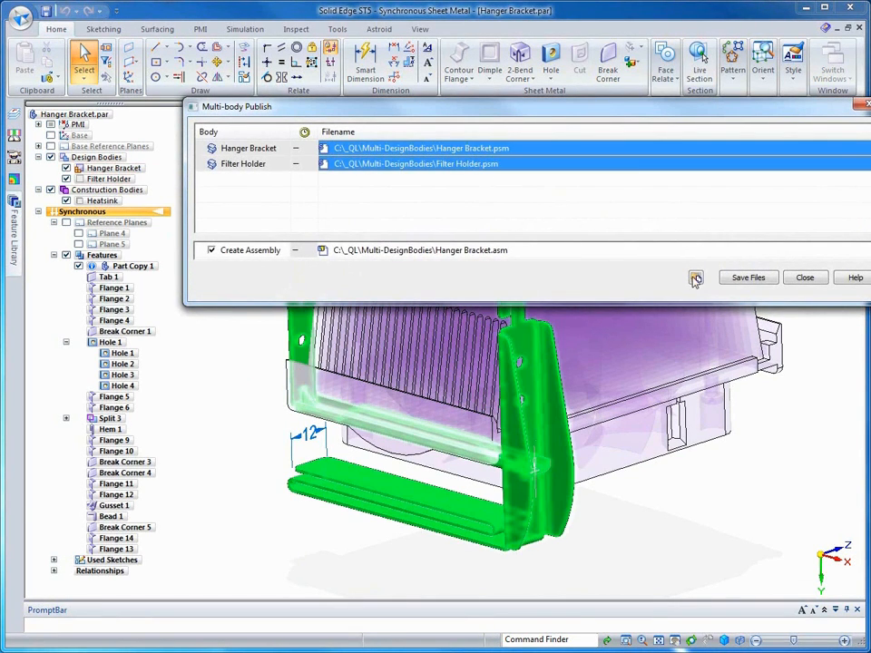
pyautogui.click(695, 278)
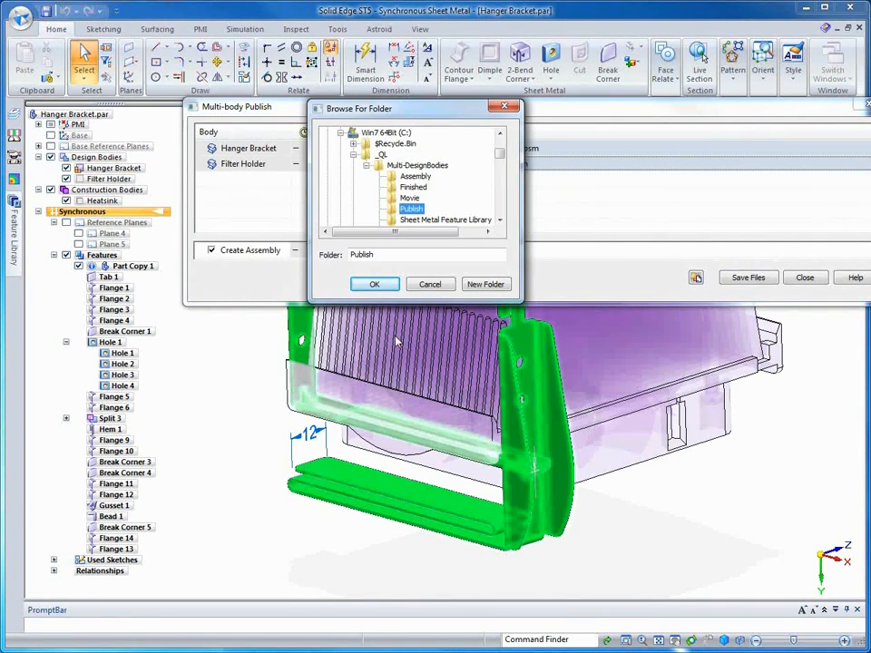
pyautogui.click(374, 283)
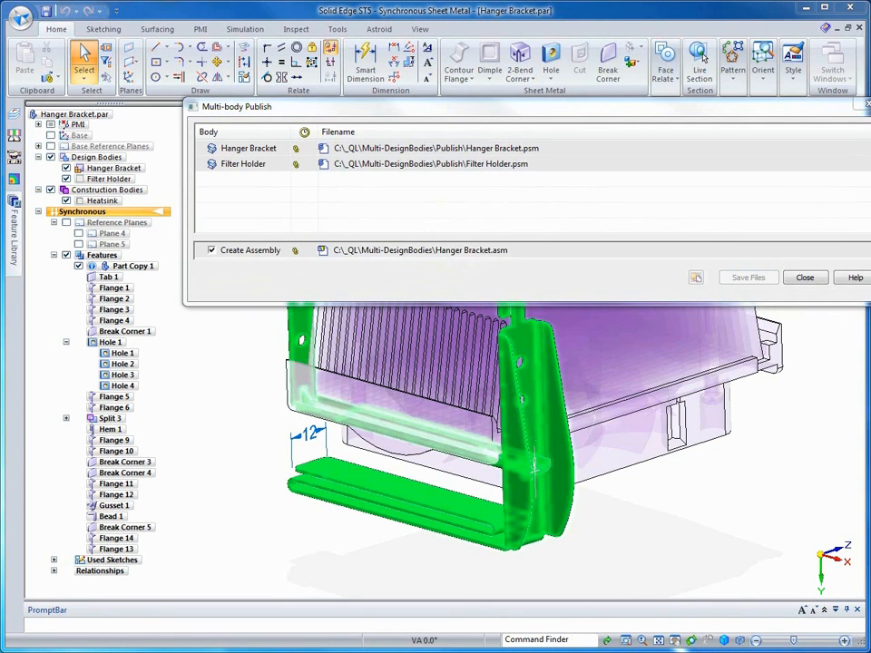
# Open the published assembly Hanger Bracket.asm and open its Hanger Bracket.psm component from Assembly Copy_1
pyautogui.doubleClick(370, 254)
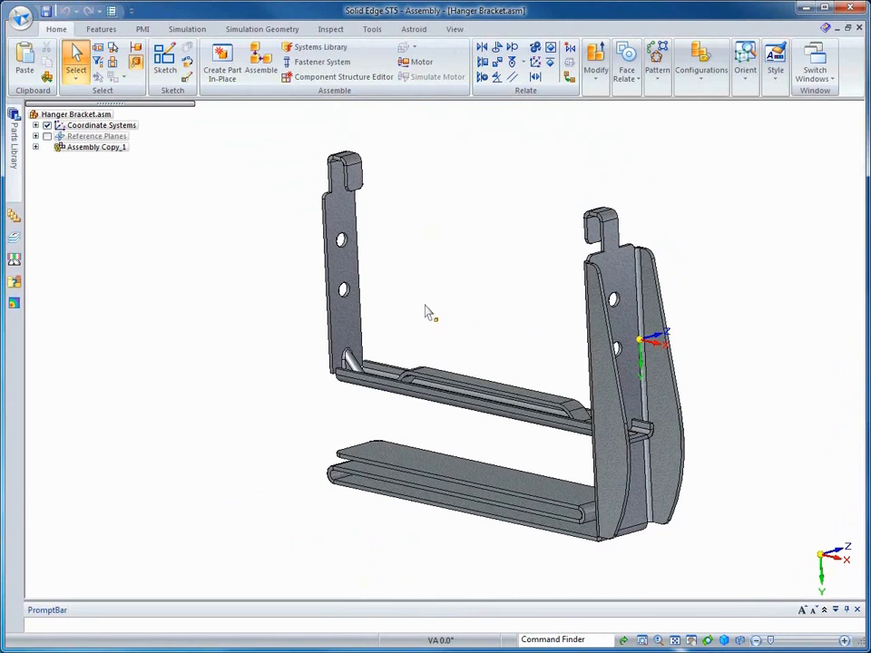
pyautogui.click(36, 147)
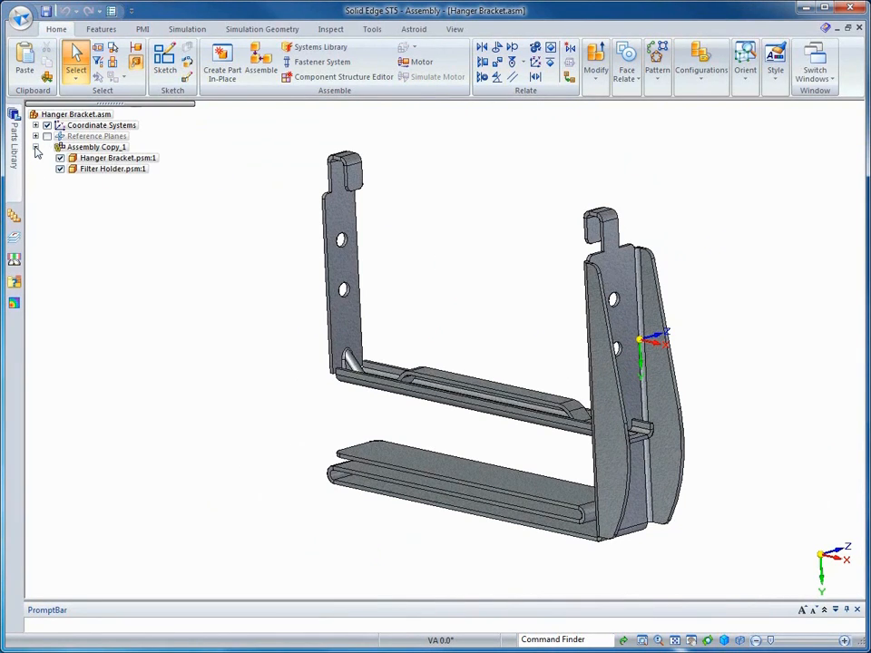
pyautogui.rightClick(101, 159)
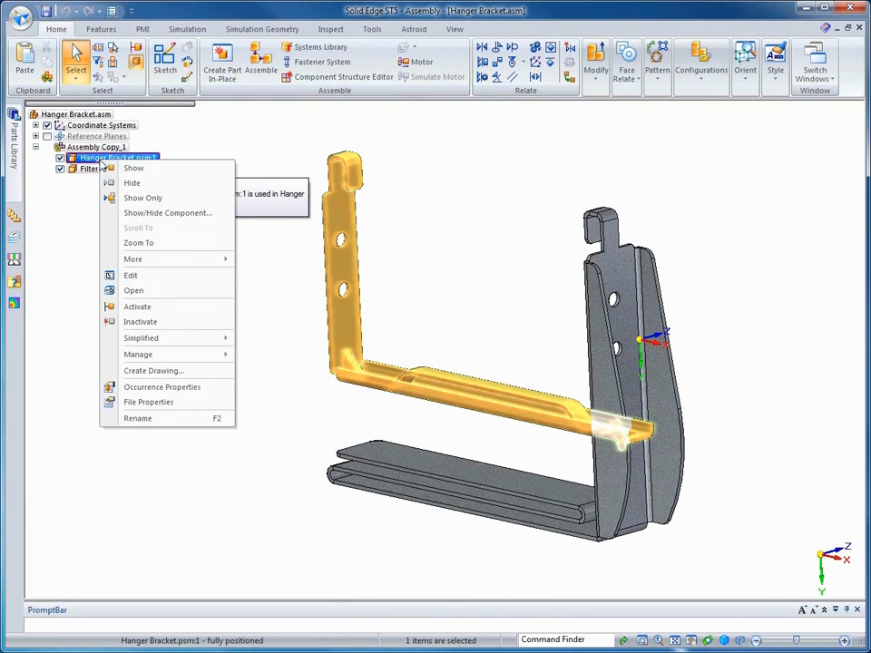
pyautogui.click(133, 290)
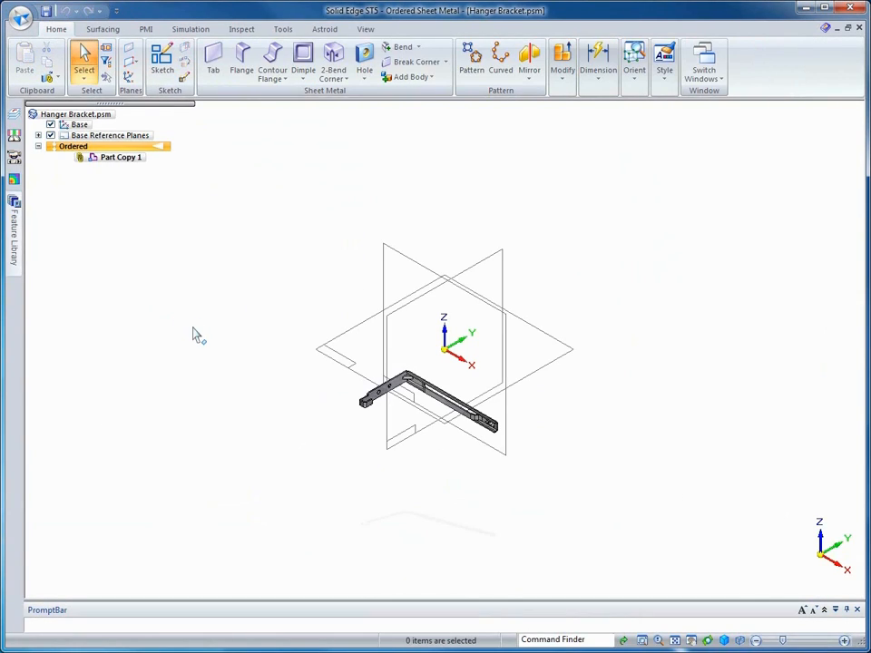
# Hide the base coordinate system and reference planes, and flatten the bracket from its long strip's inner face, aligned to that strip's long edge
pyautogui.click(52, 136)
pyautogui.click(51, 124)
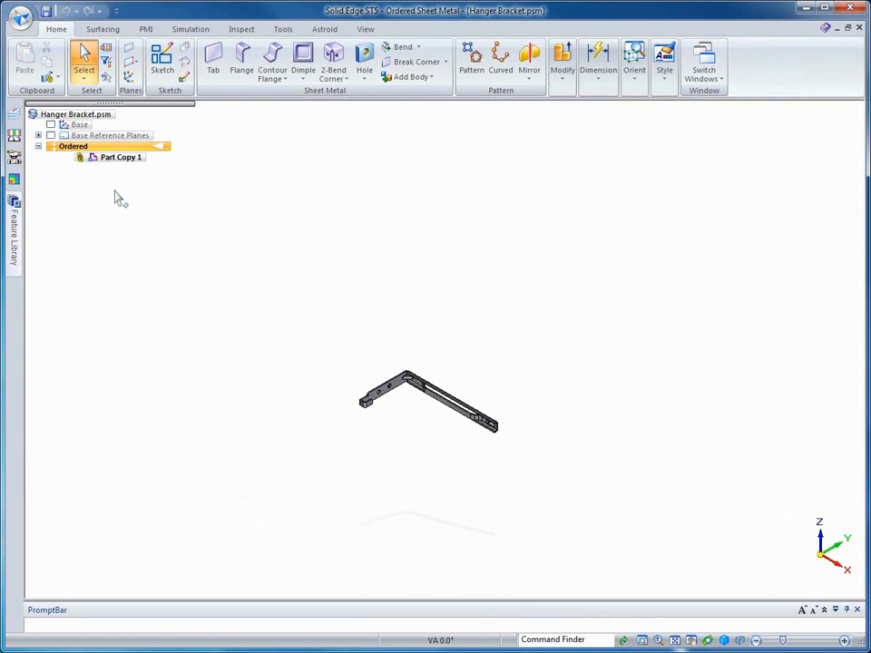
pyautogui.click(283, 29)
pyautogui.click(104, 52)
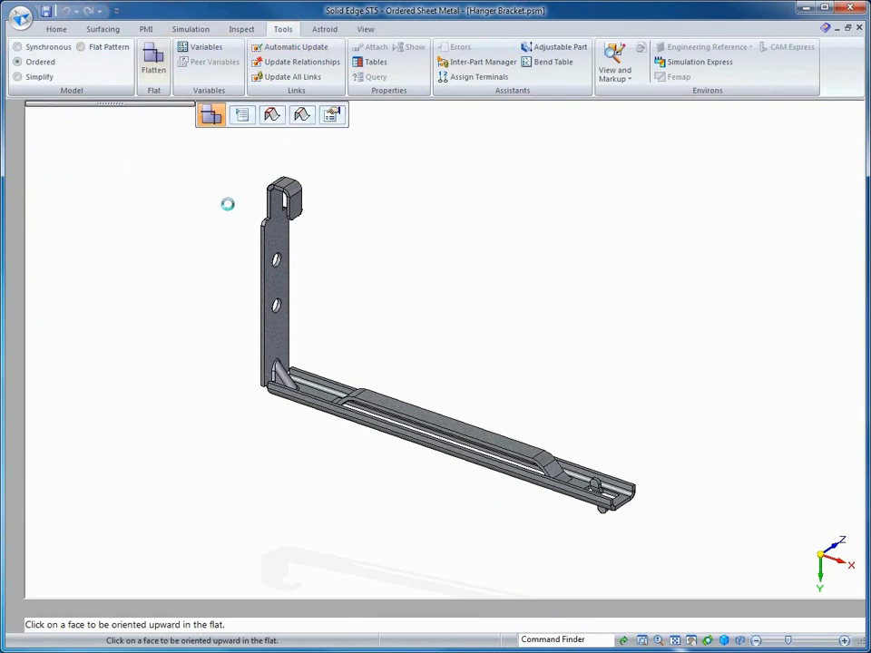
pyautogui.click(323, 396)
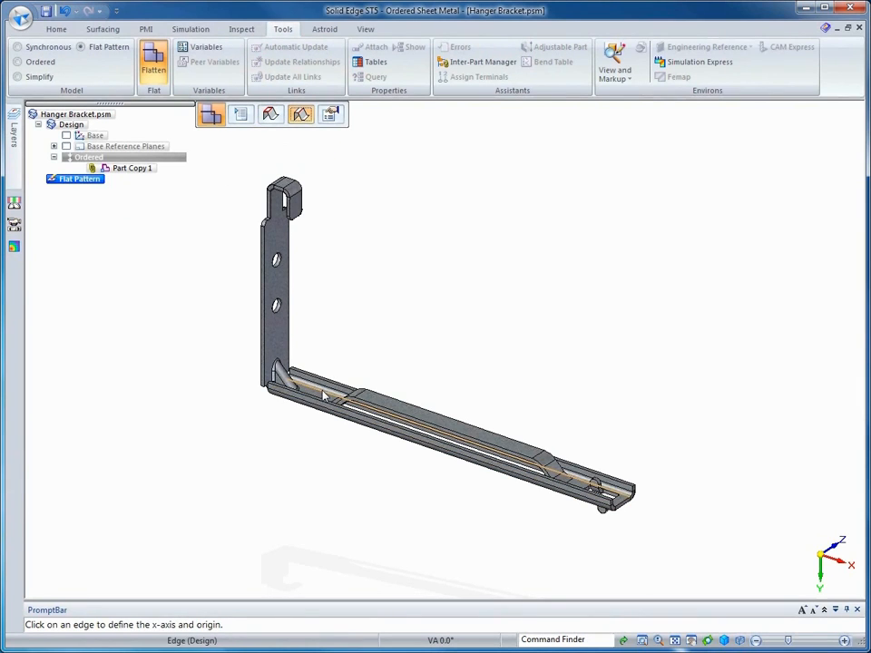
pyautogui.click(323, 397)
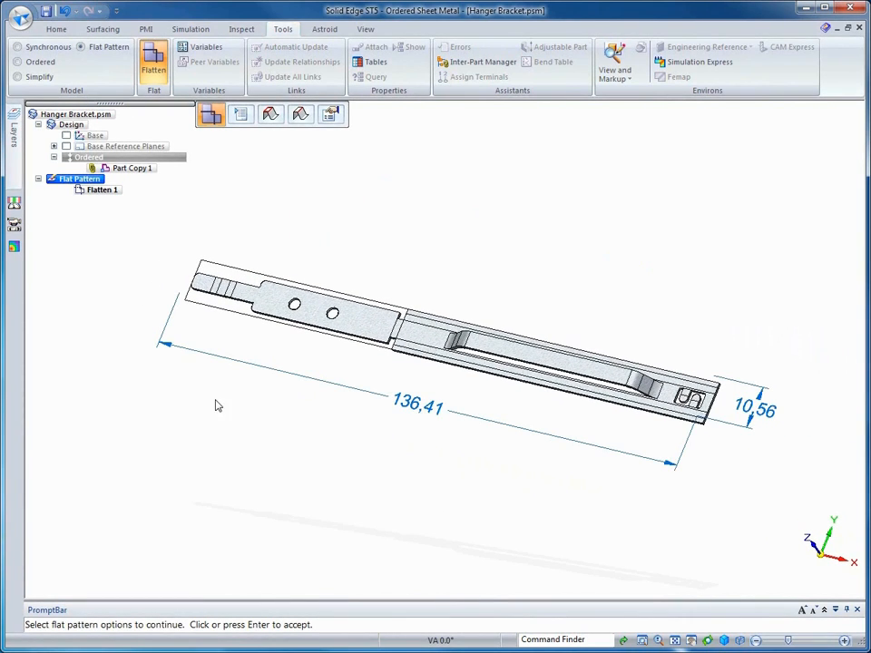
pyautogui.click(332, 226)
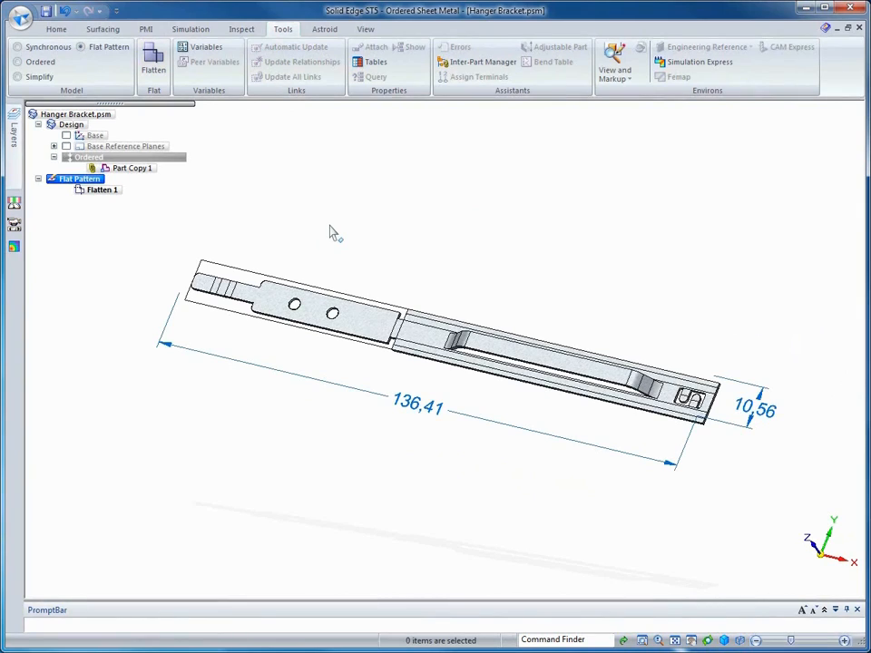
pyautogui.click(57, 29)
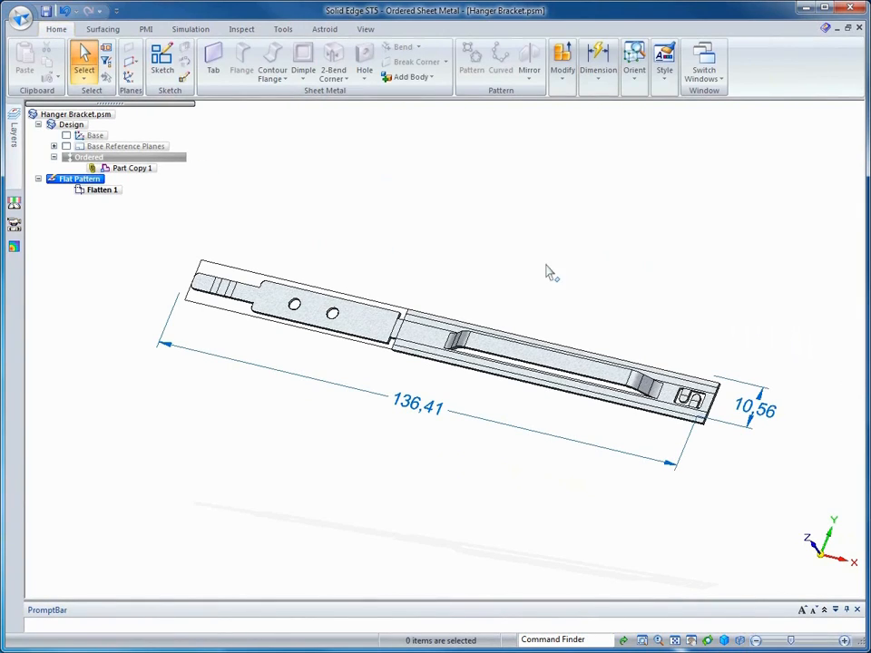
# Close the Hanger Bracket part and its assembly, saving the changes to both
pyautogui.click(859, 28)
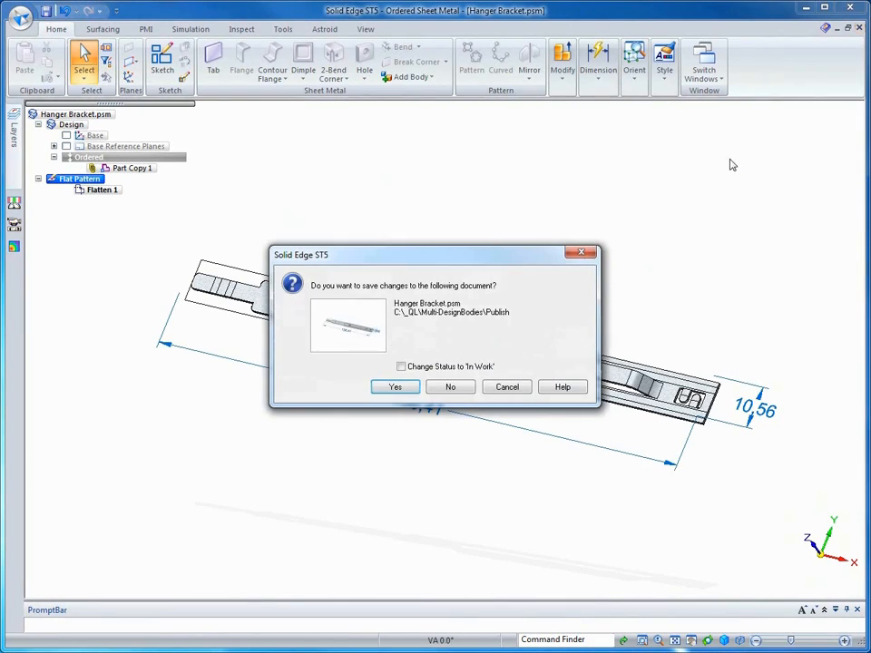
pyautogui.click(395, 388)
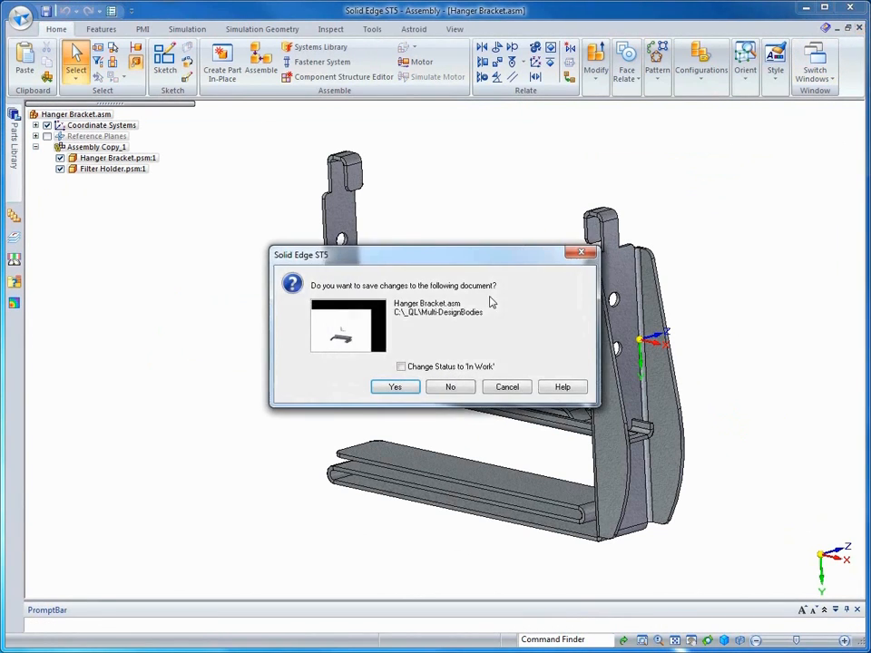
pyautogui.click(396, 387)
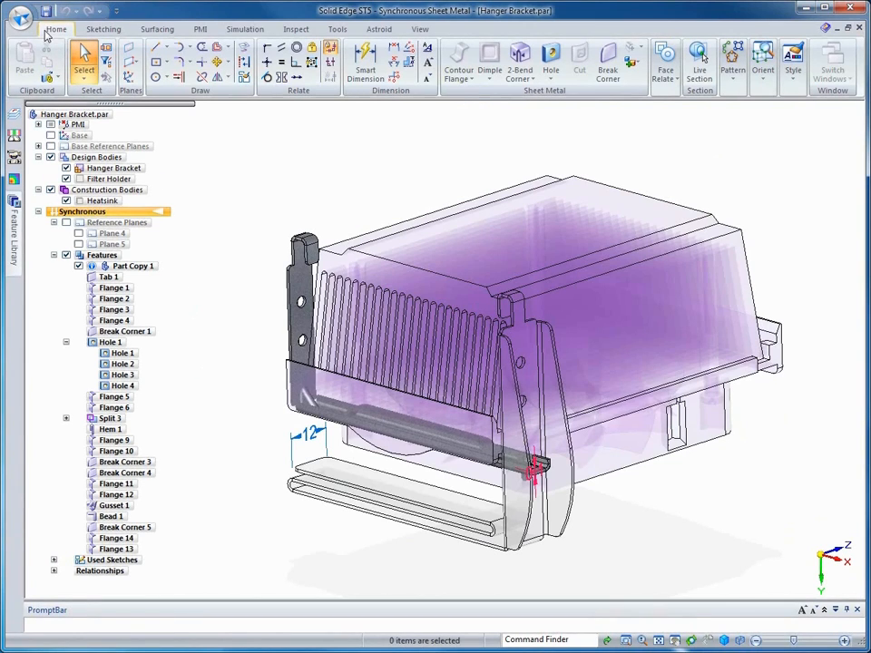
# Open the drawing Hanger Bracket.dft from the Finished folder, with drawing views active for edit, and fit the whole sheet in view
pyautogui.click(20, 18)
pyautogui.click(57, 72)
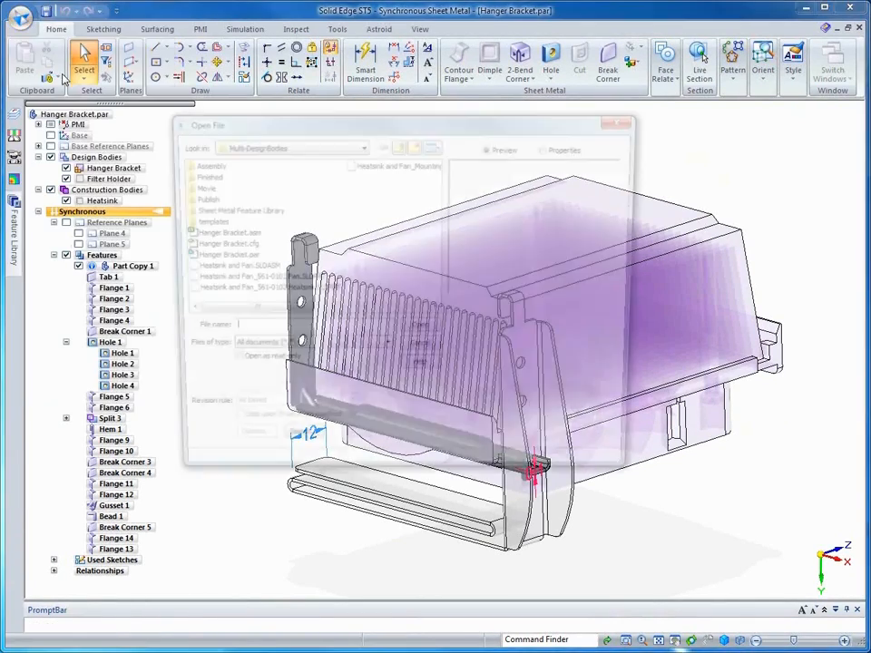
pyautogui.doubleClick(200, 175)
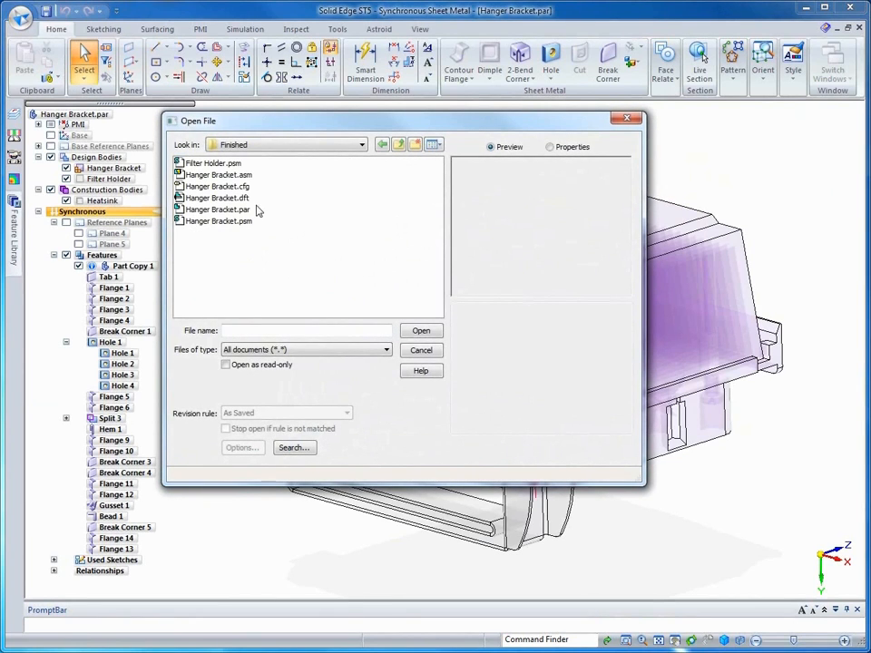
pyautogui.click(218, 197)
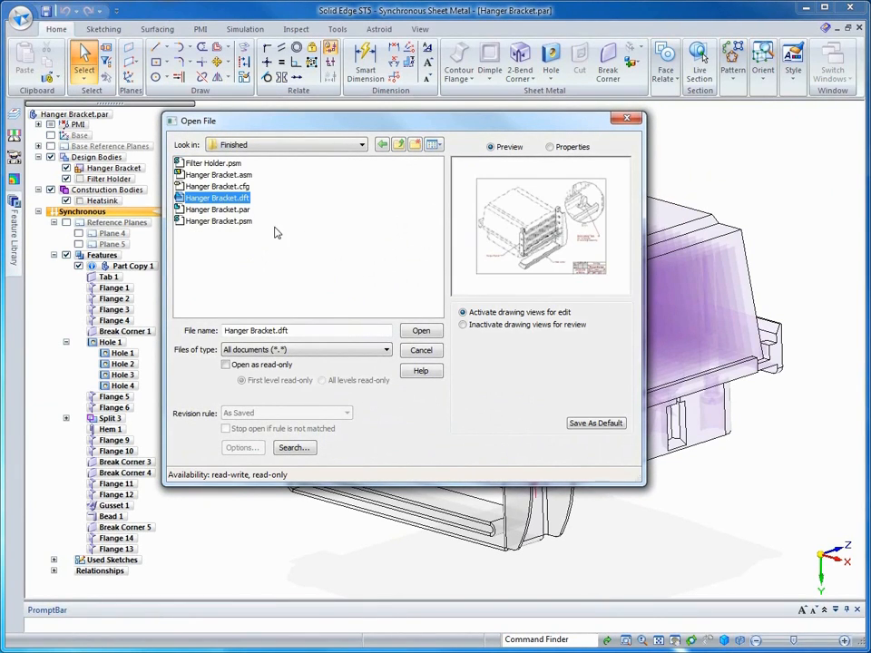
pyautogui.click(421, 332)
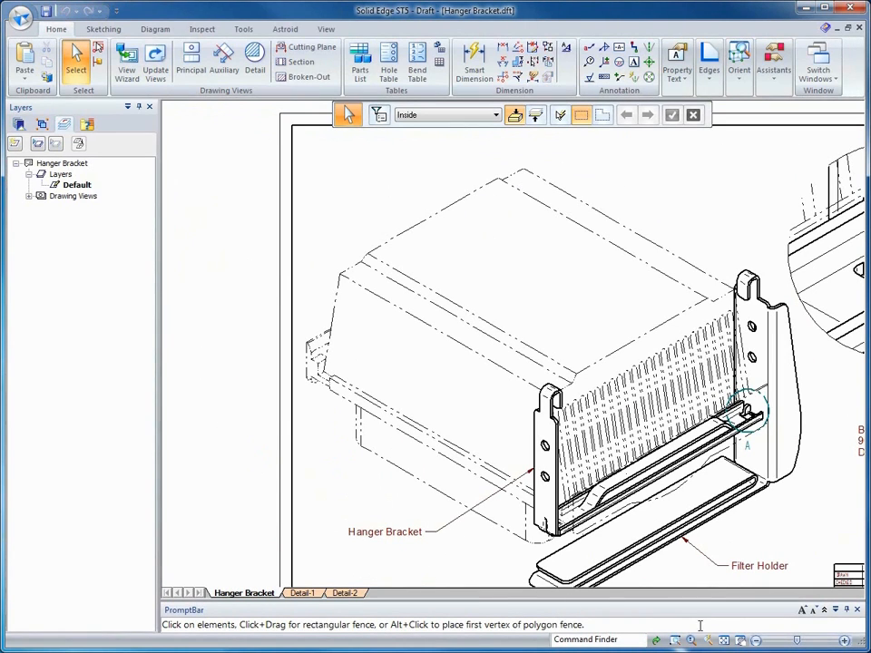
pyautogui.click(724, 641)
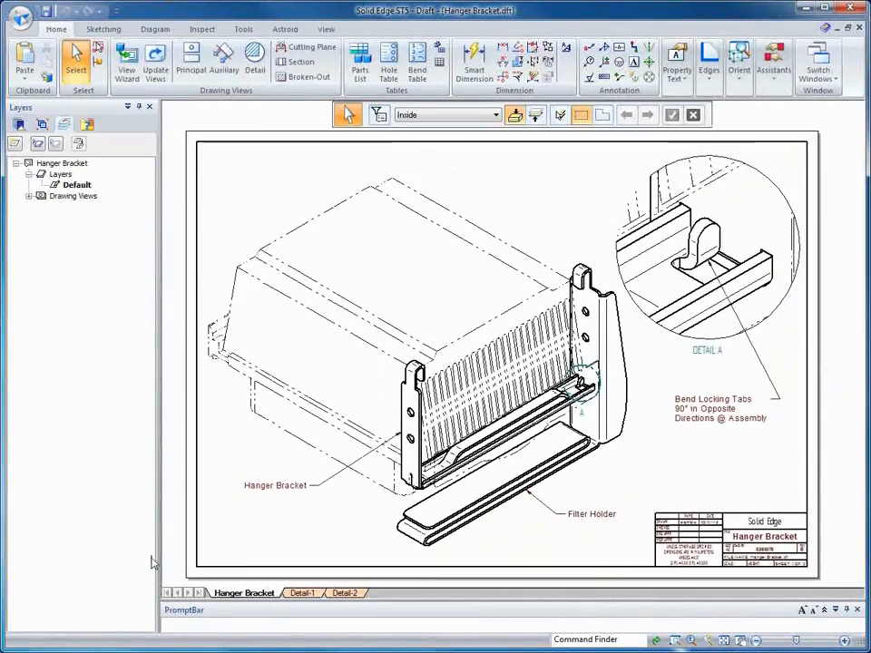
# Examine the Detail-1, Detail-2 and Hanger Bracket sheets of the drawing, and return to the open Hanger Bracket.par model
pyautogui.click(303, 593)
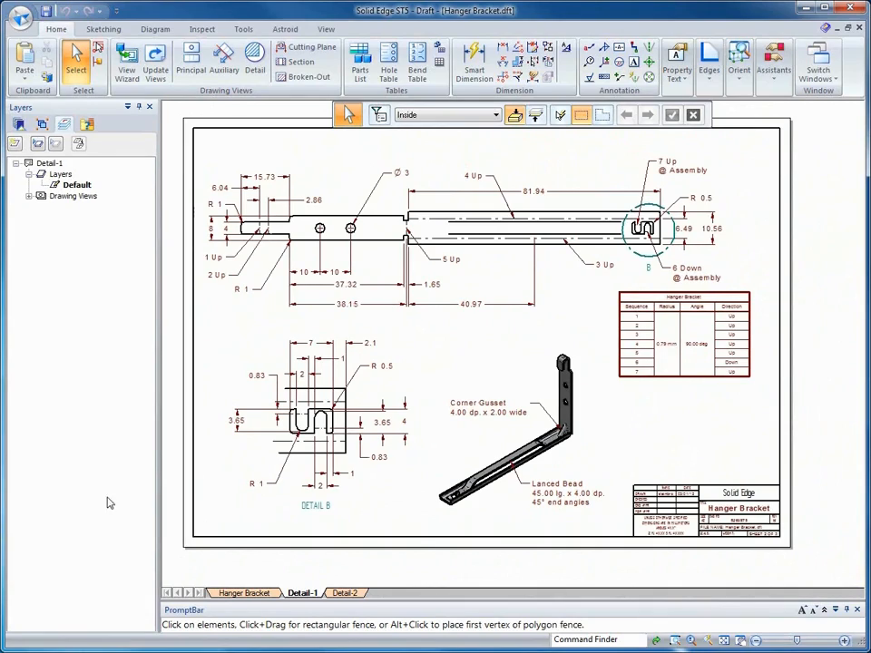
pyautogui.click(344, 592)
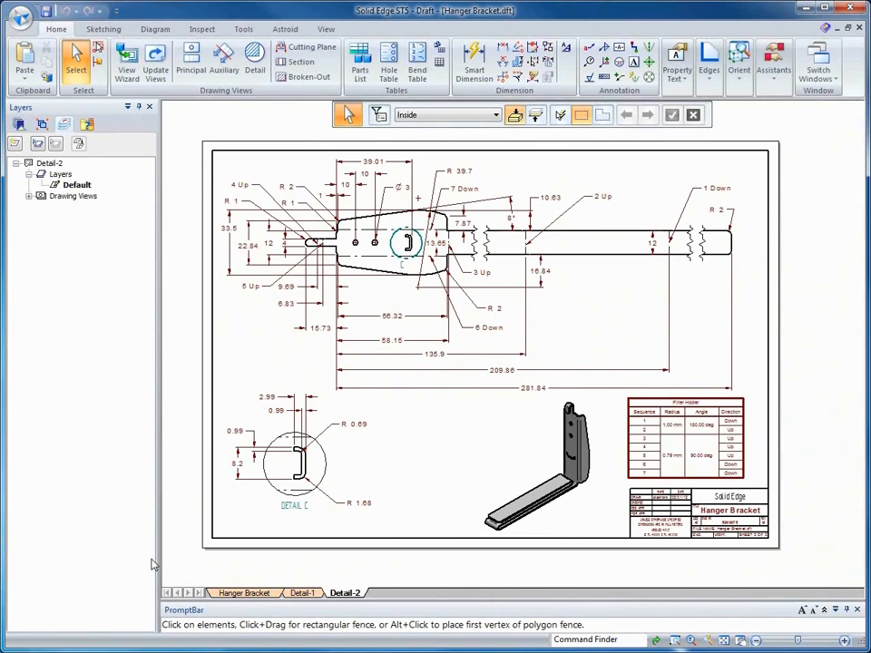
pyautogui.click(243, 592)
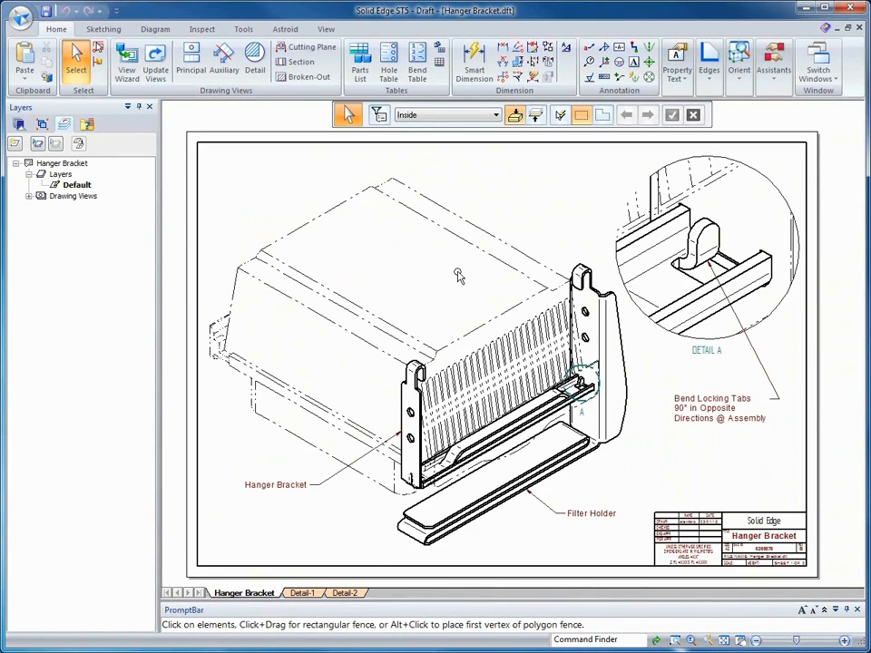
pyautogui.click(806, 80)
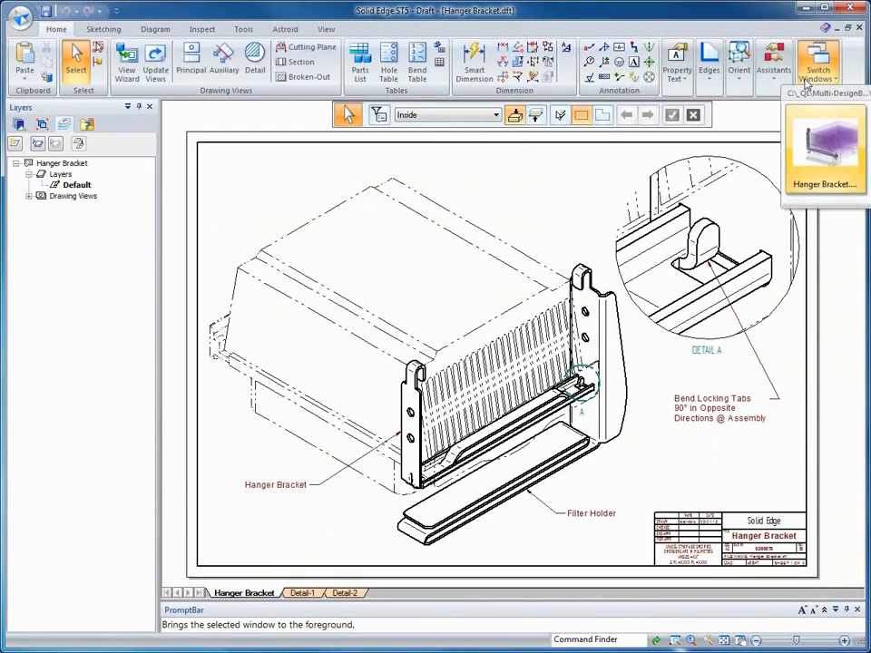
pyautogui.click(821, 136)
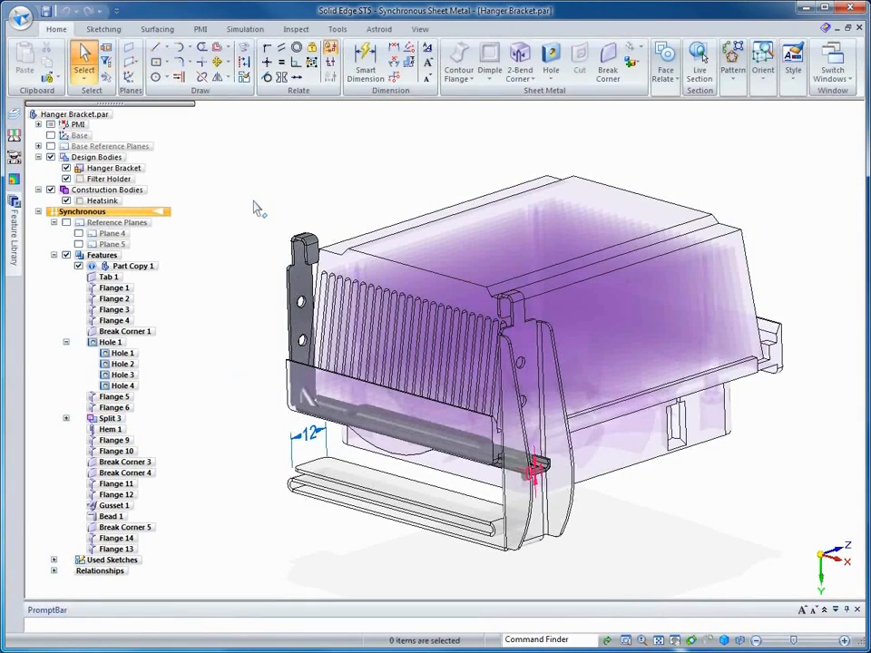